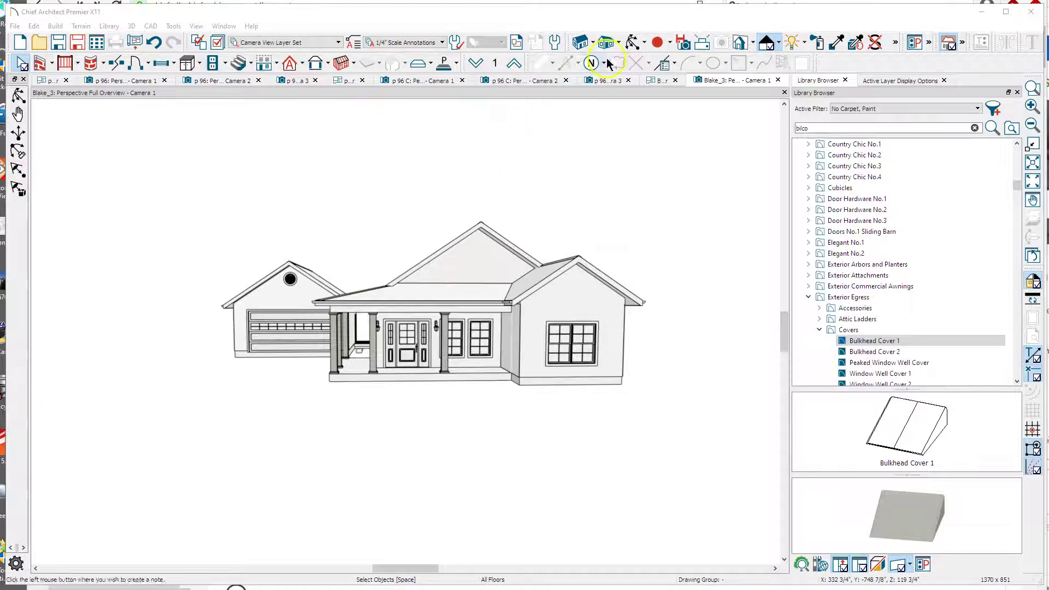
# - Examine the existing roof and the front porch beam of the house in the perspective overview
pyautogui.click(634, 42)
pyautogui.scroll(2, 449, 305)
pyautogui.scroll(5, 449, 305)
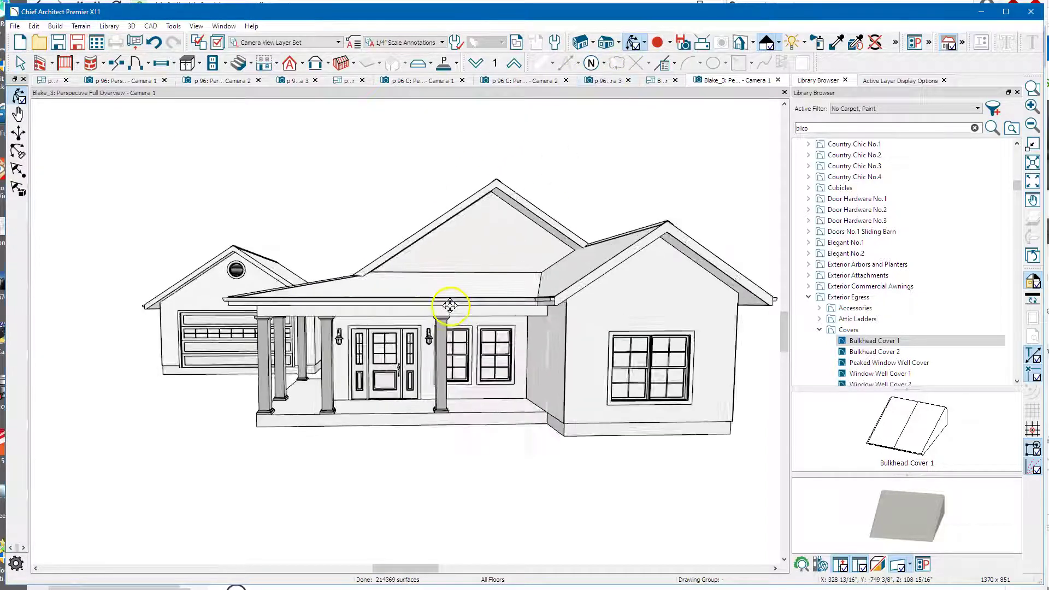
pyautogui.scroll(-4, 480, 298)
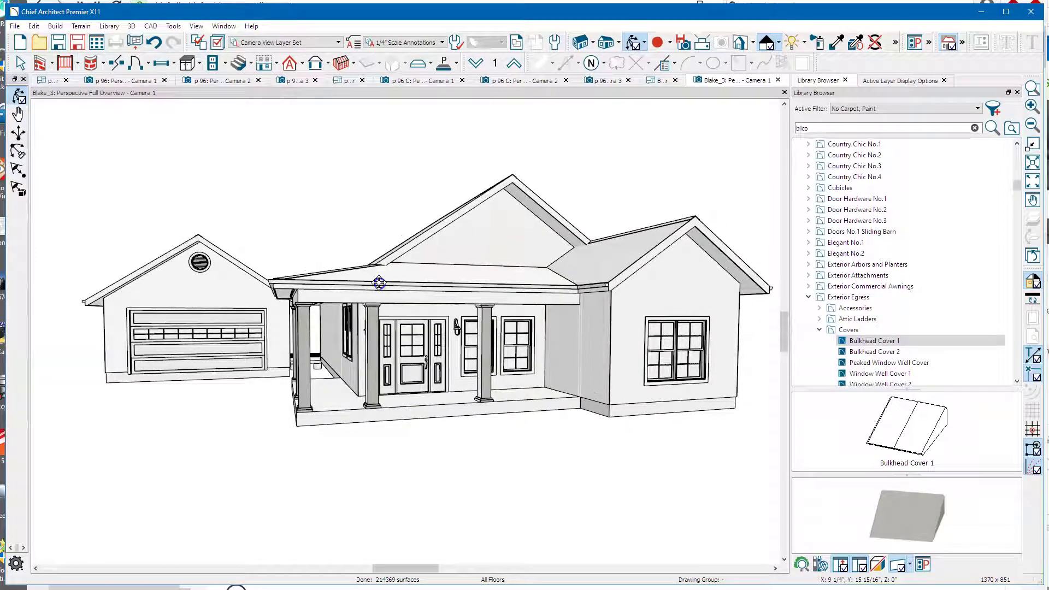
pyautogui.press('space')
pyautogui.click(387, 301)
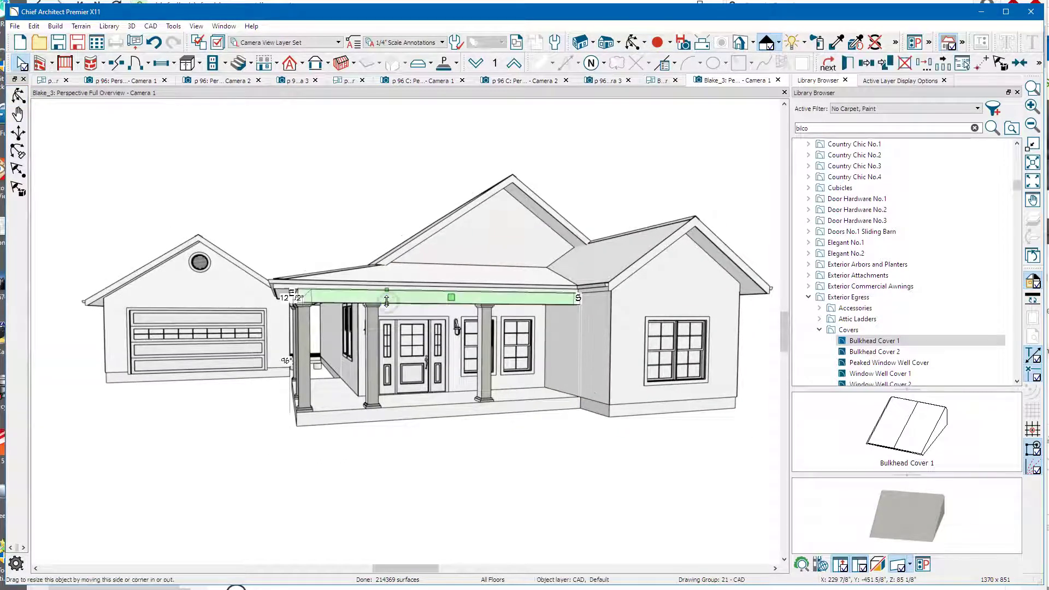
pyautogui.press('Escape')
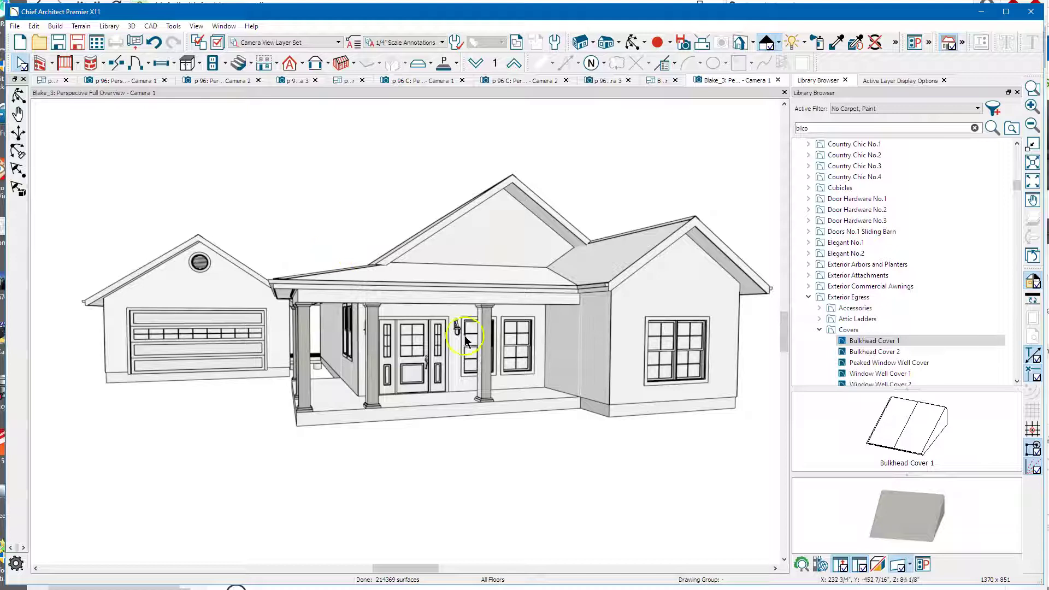
pyautogui.click(484, 370)
pyautogui.scroll(-2, 304, 259)
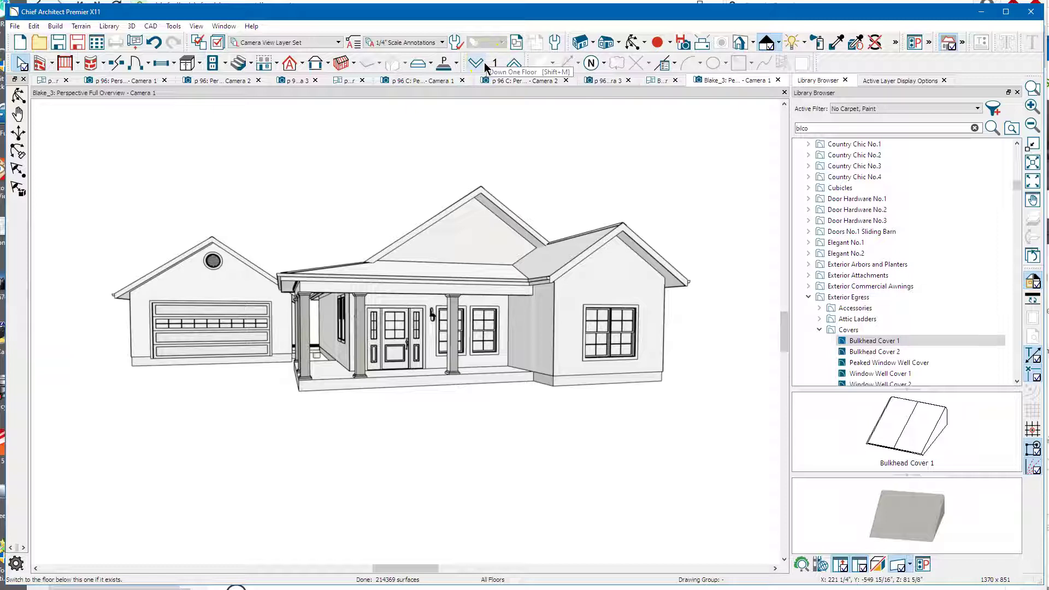
# - Close the Blake_3 plan without saving its changes and reopen Blake_3.plan from the recent files
pyautogui.click(677, 81)
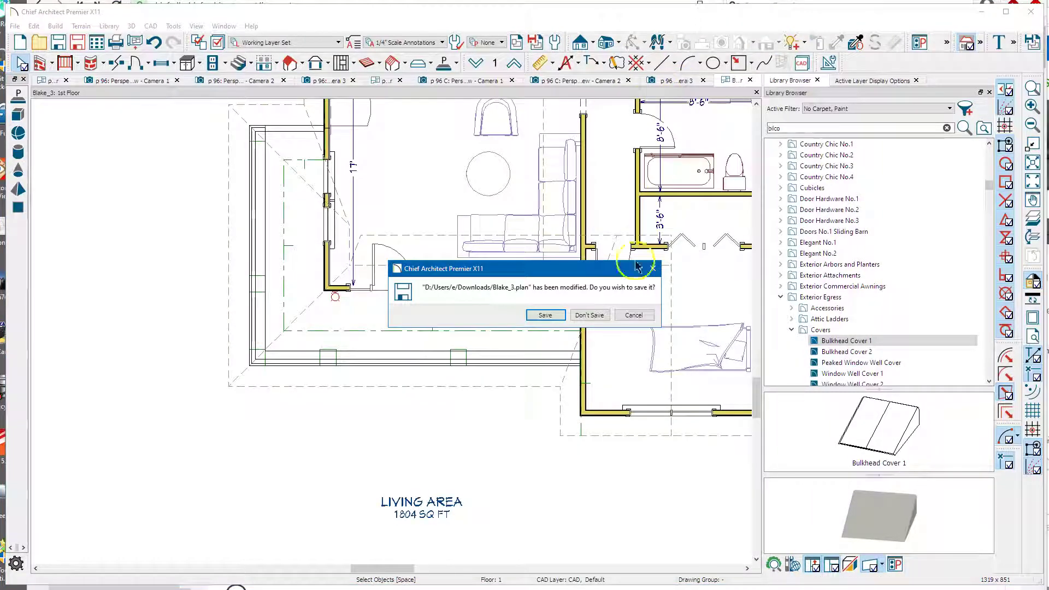
pyautogui.click(590, 316)
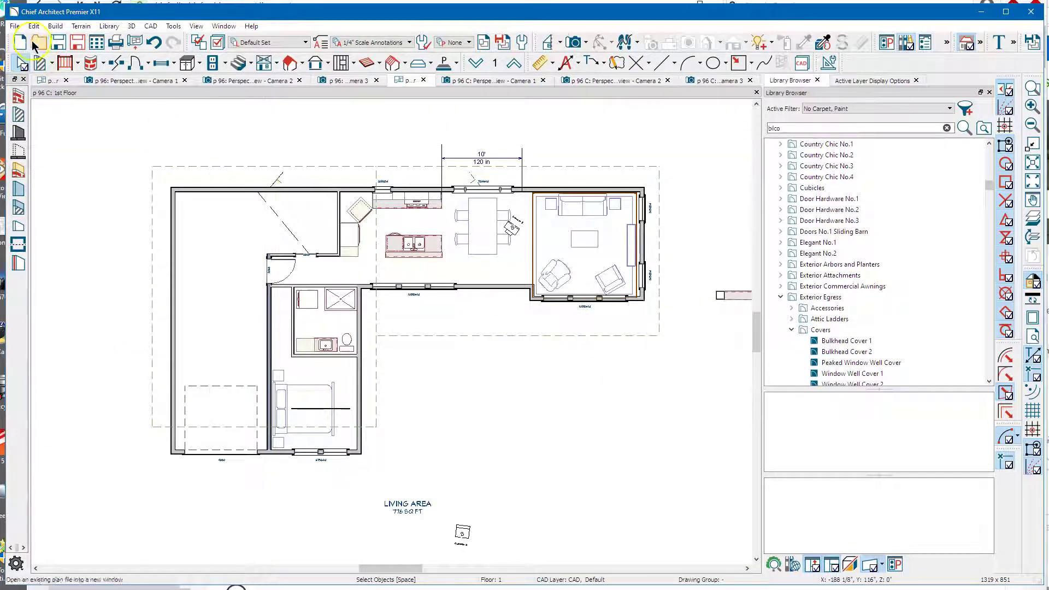
pyautogui.click(16, 26)
pyautogui.moveTo(33, 88)
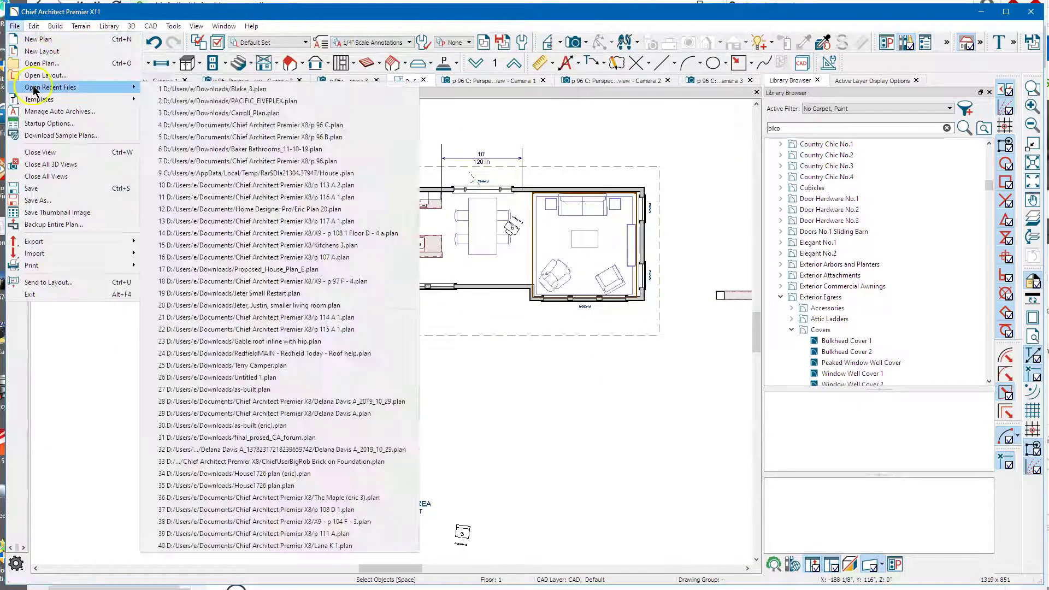
pyautogui.click(211, 89)
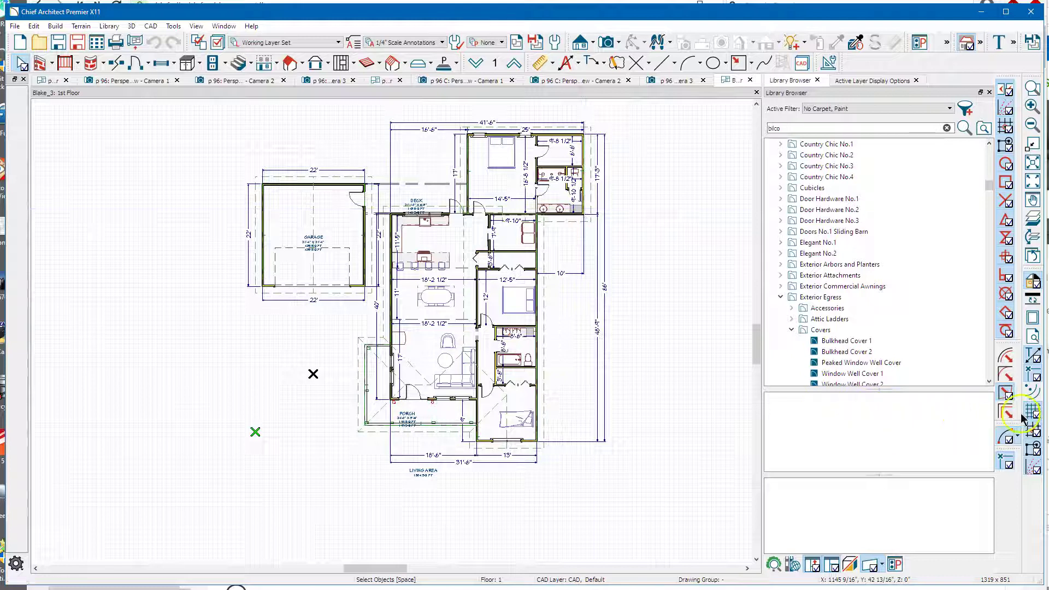
# - Turn off the reference grid and hide the "Dimensions, Automatic" layer in the Working Layer Set
pyautogui.click(1036, 432)
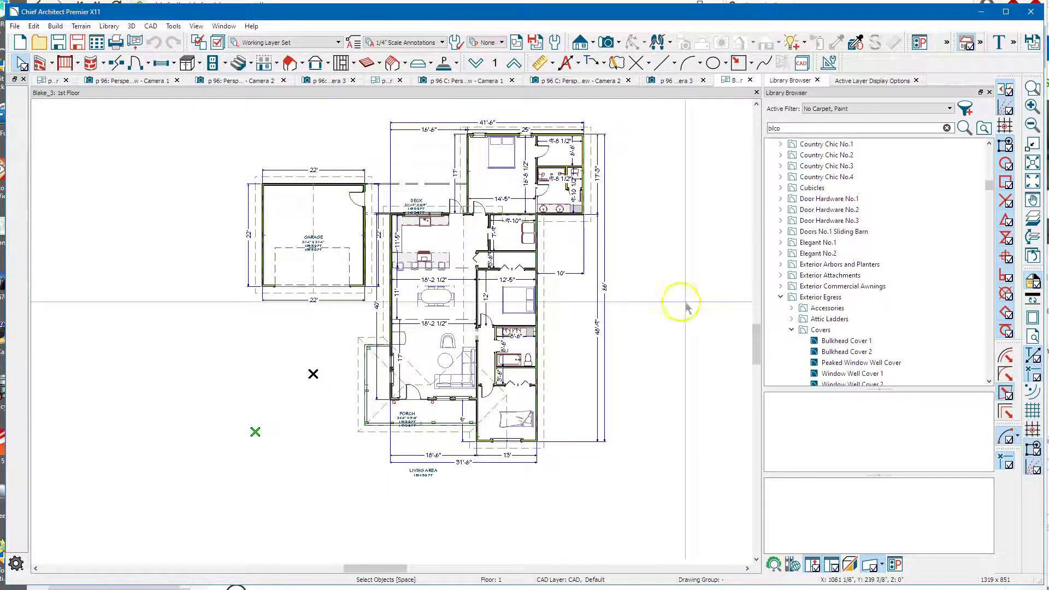
pyautogui.click(601, 314)
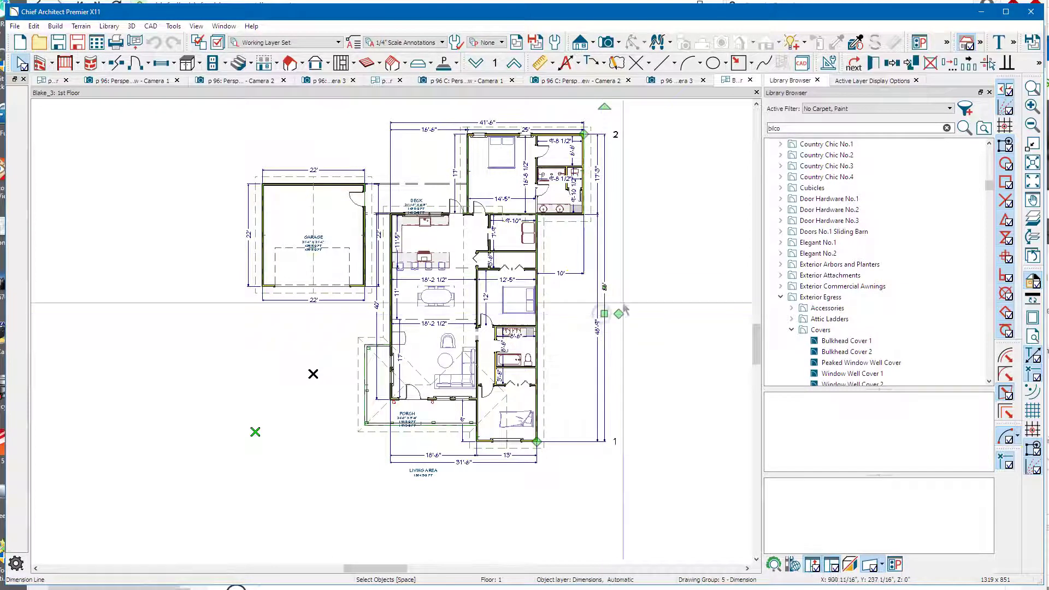
pyautogui.click(872, 81)
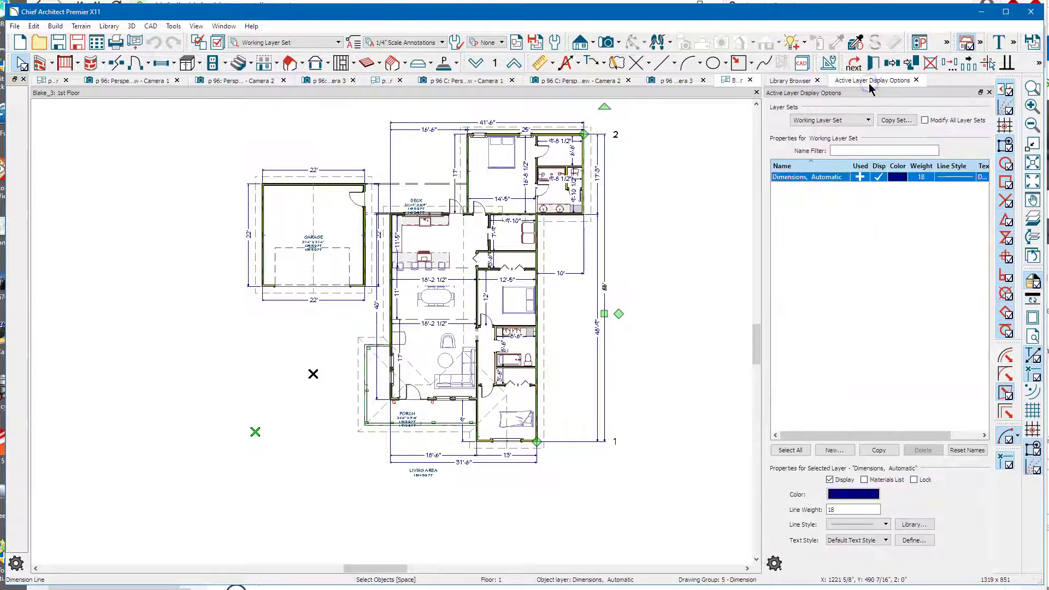
pyautogui.click(879, 177)
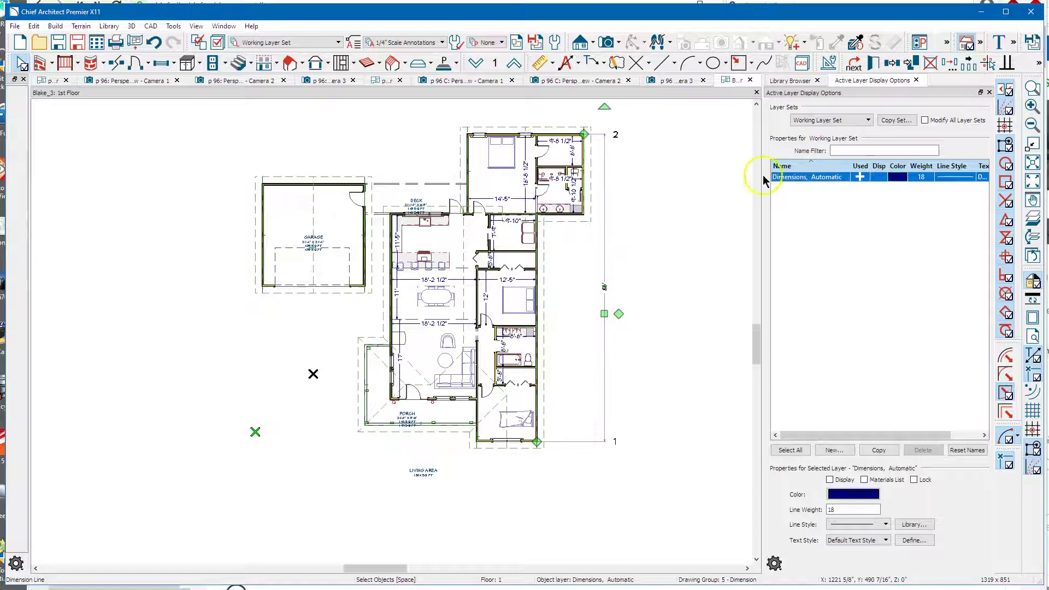
pyautogui.click(681, 272)
# - Create a Perspective Full Overview of the first-floor plan and orbit it to show the front of the house
pyautogui.scroll(4, 342, 317)
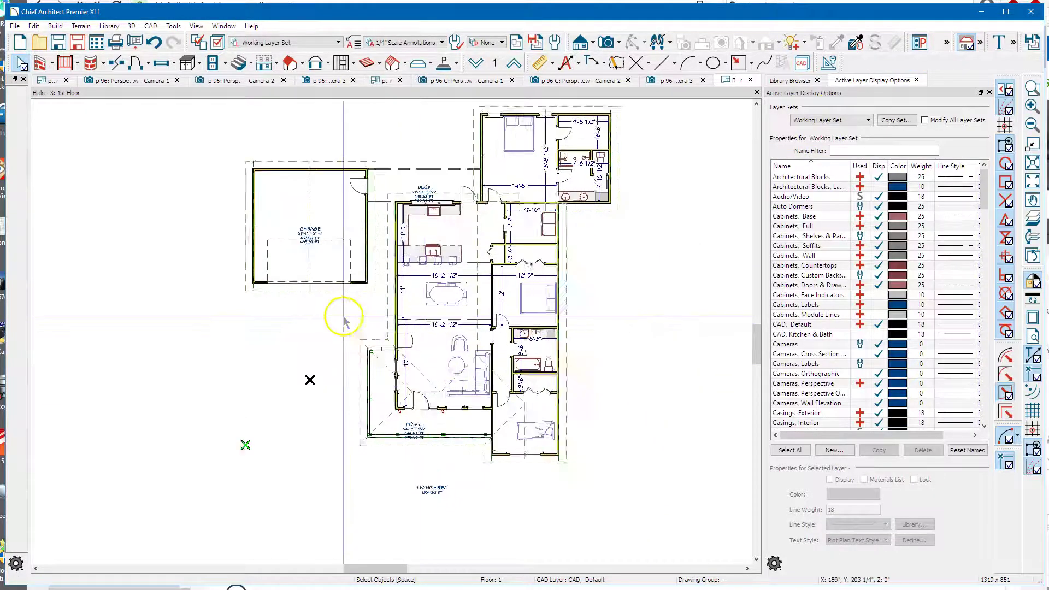
pyautogui.moveTo(293, 361); pyautogui.dragTo(288, 356, button='middle')
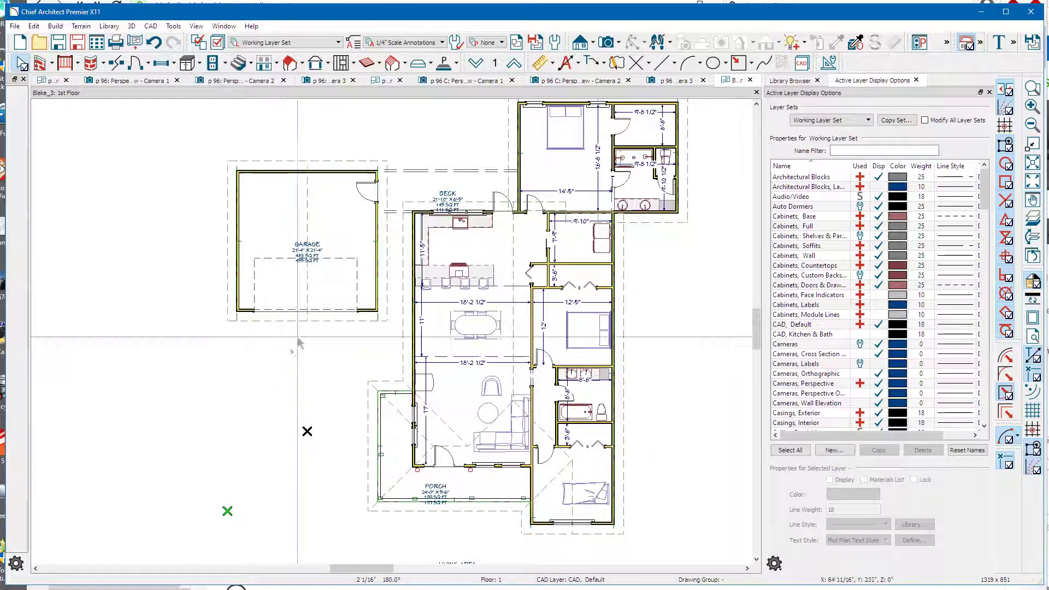
pyautogui.click(618, 42)
pyautogui.click(654, 89)
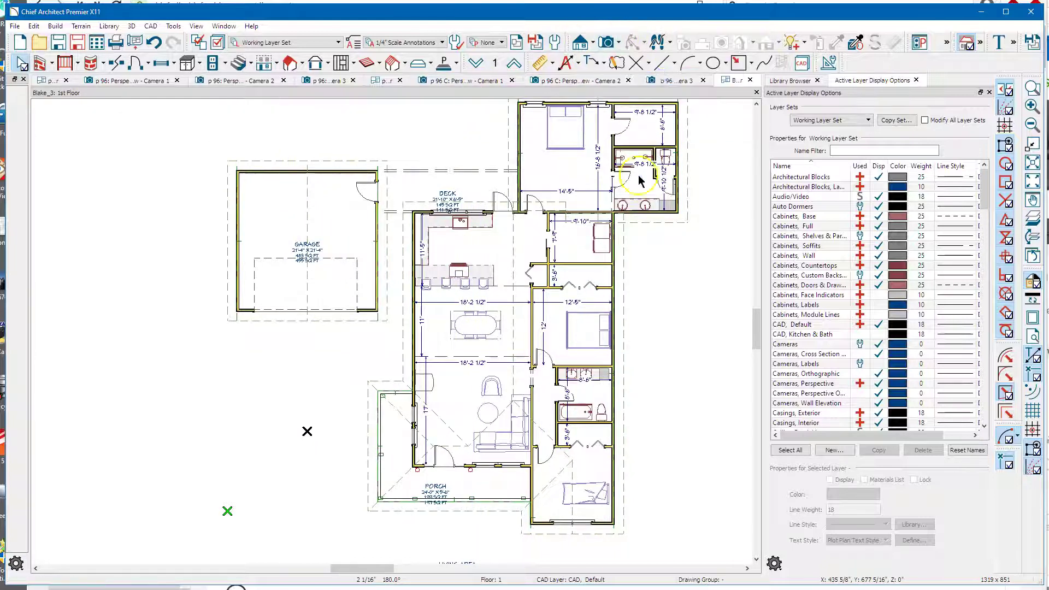
pyautogui.click(636, 204)
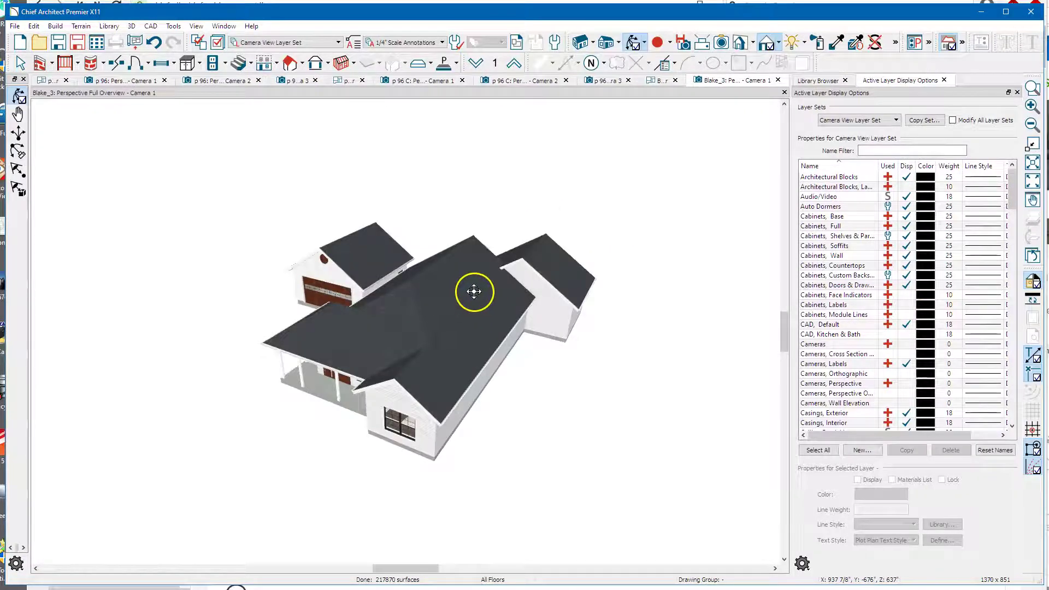
pyautogui.moveTo(474, 291); pyautogui.dragTo(494, 293)
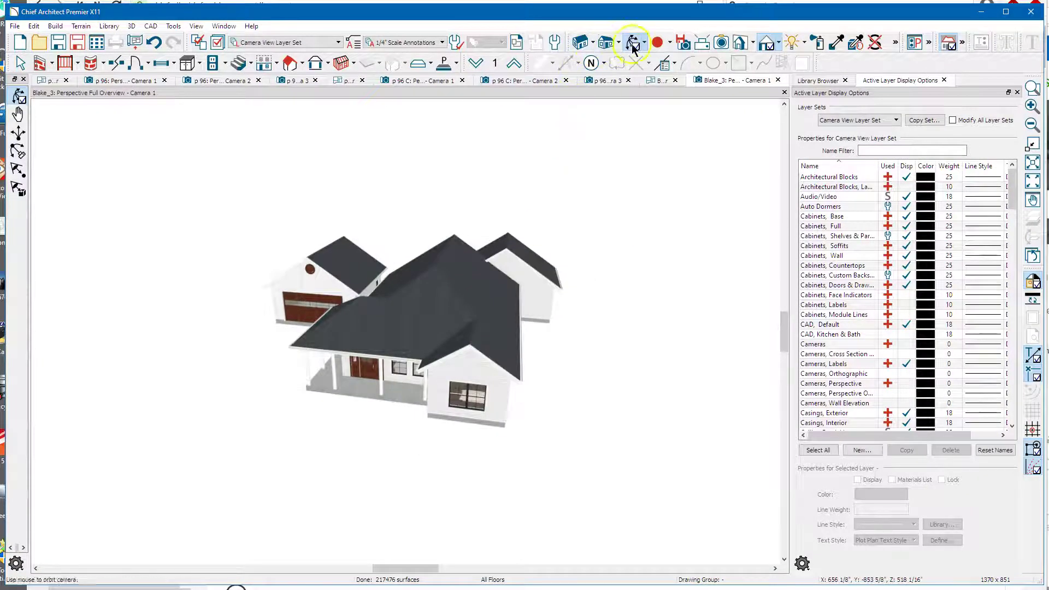
# - Render the overview as a Technical Illustration and turn off the surface patterns
pyautogui.click(778, 42)
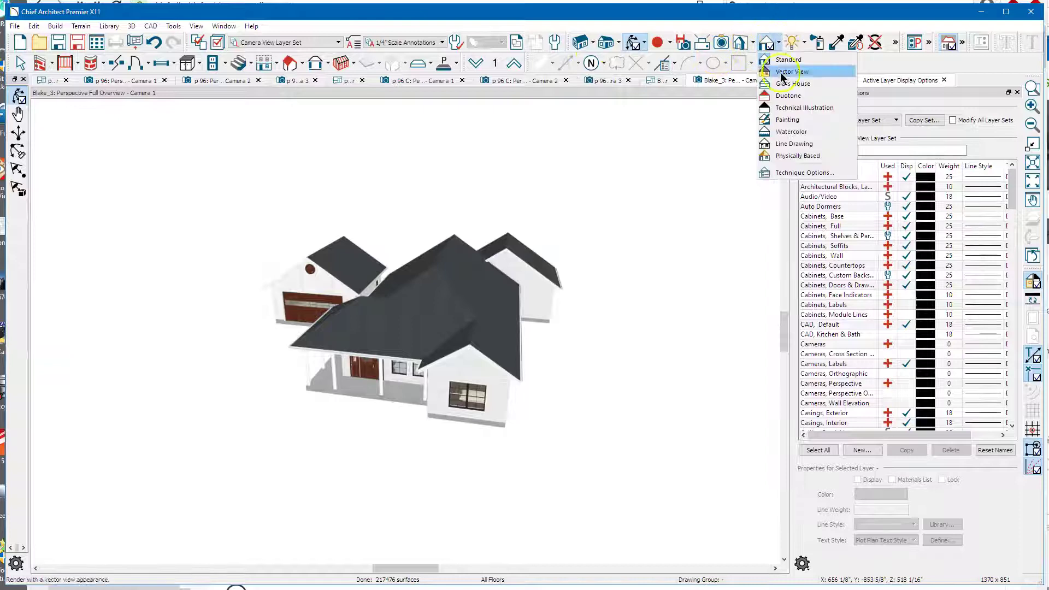
pyautogui.click(785, 108)
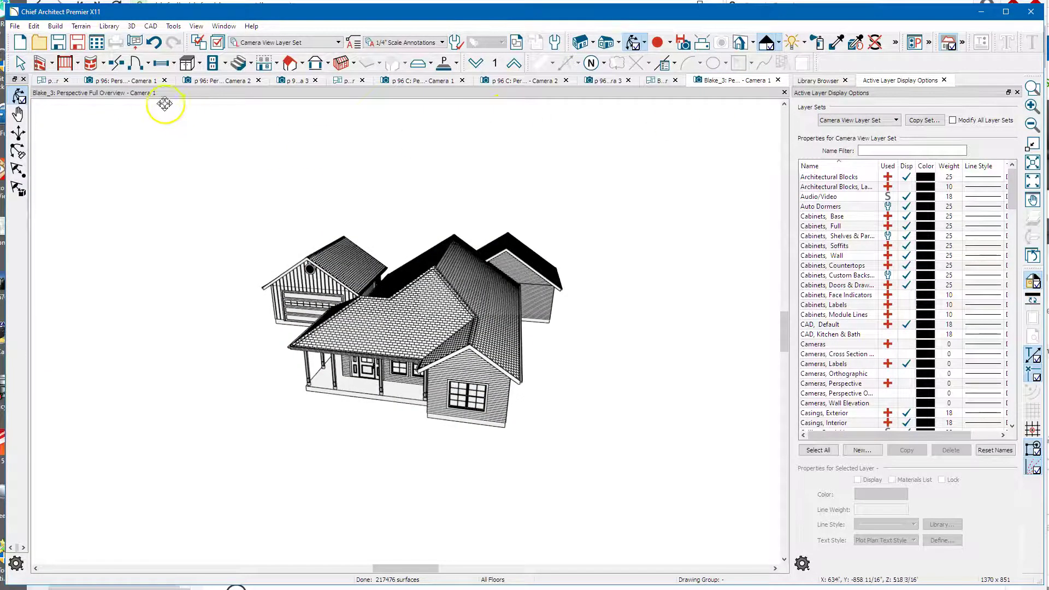
pyautogui.click(131, 26)
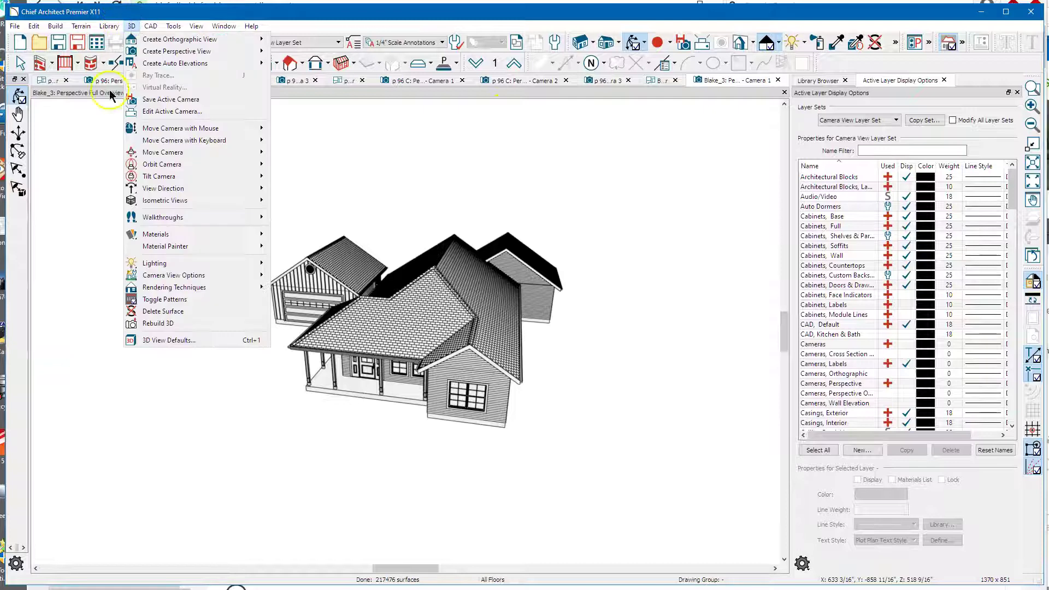
pyautogui.click(188, 300)
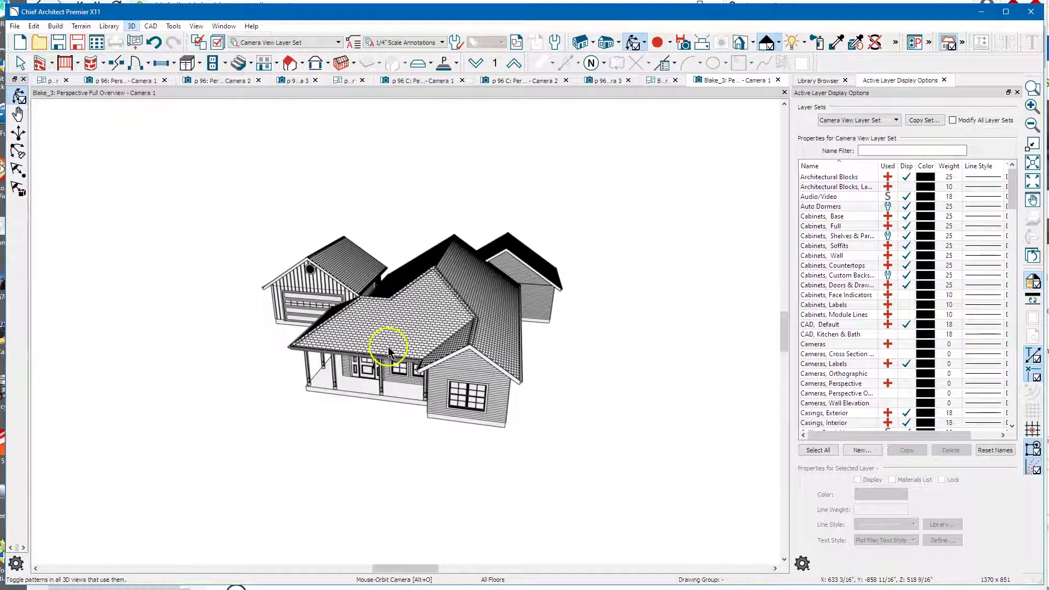
pyautogui.moveTo(428, 330); pyautogui.dragTo(432, 269)
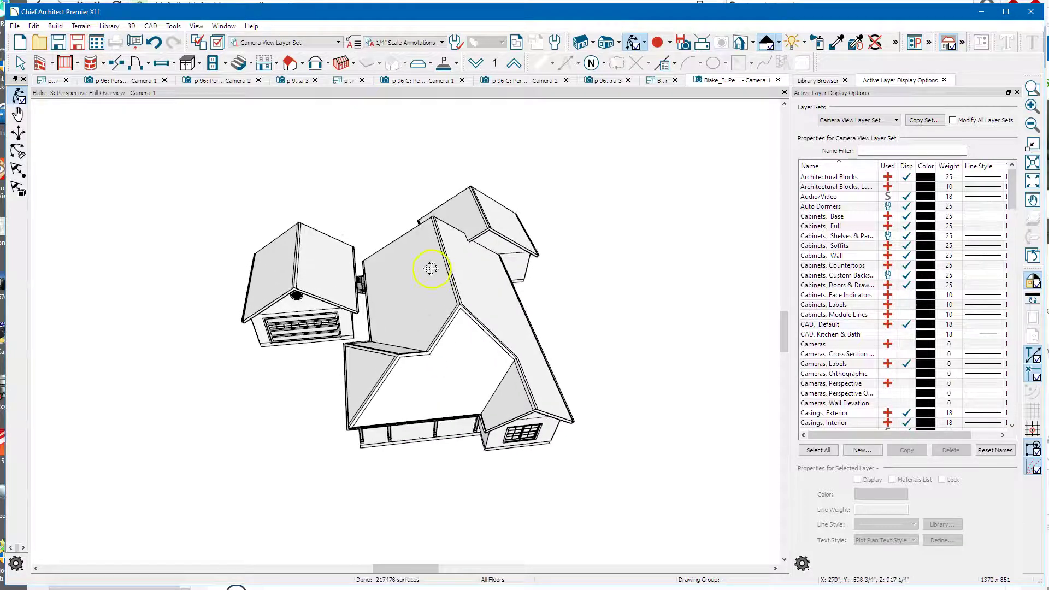
# - Reset Roof Groups and Roof Directives in Walls to their defaults on all floors
pyautogui.click(34, 25)
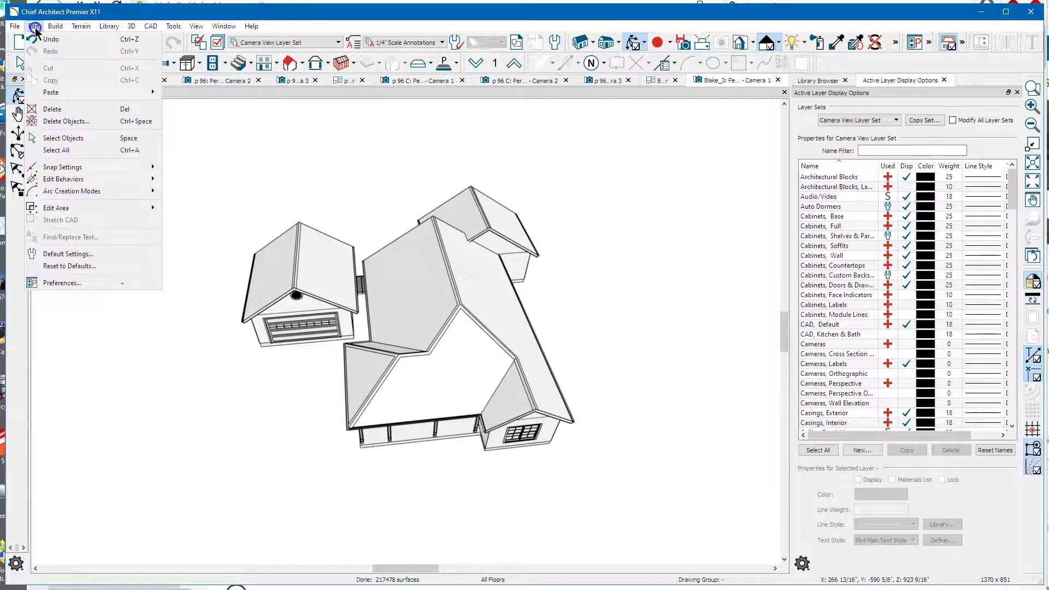
pyautogui.click(78, 267)
pyautogui.click(80, 278)
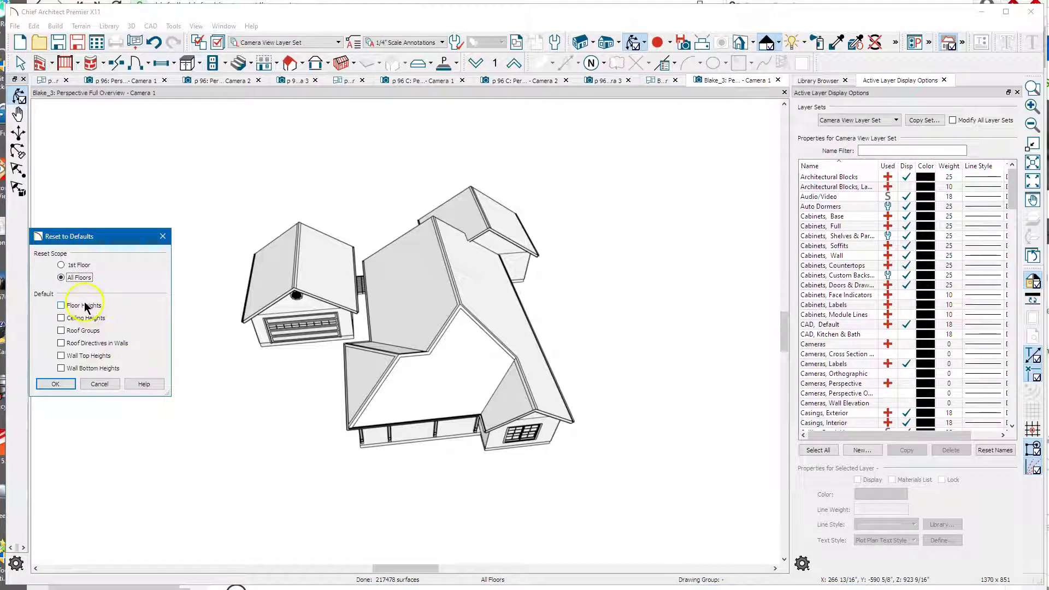
pyautogui.click(70, 332)
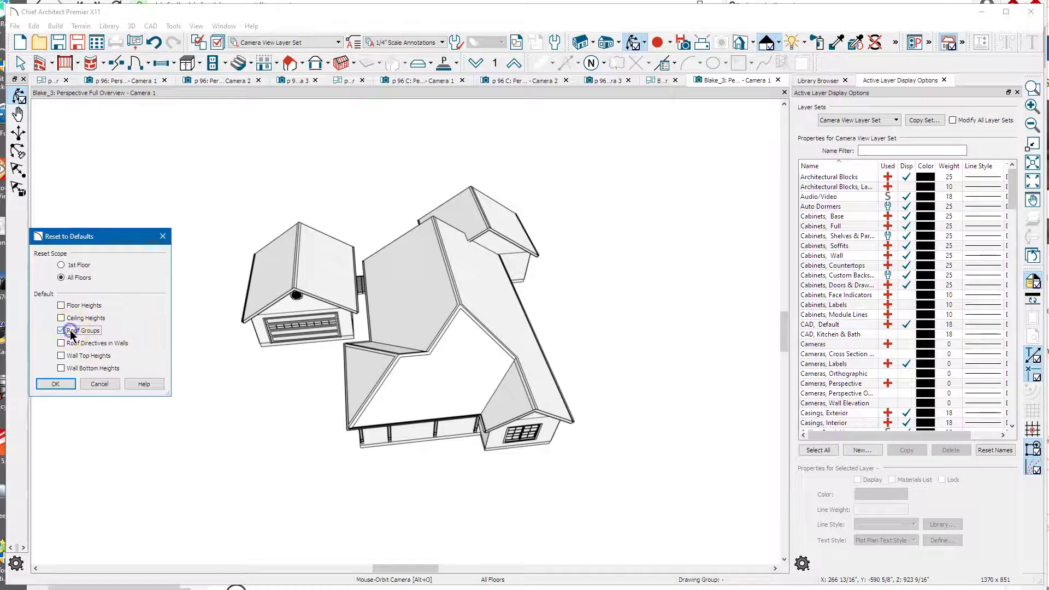
pyautogui.click(80, 344)
pyautogui.click(57, 382)
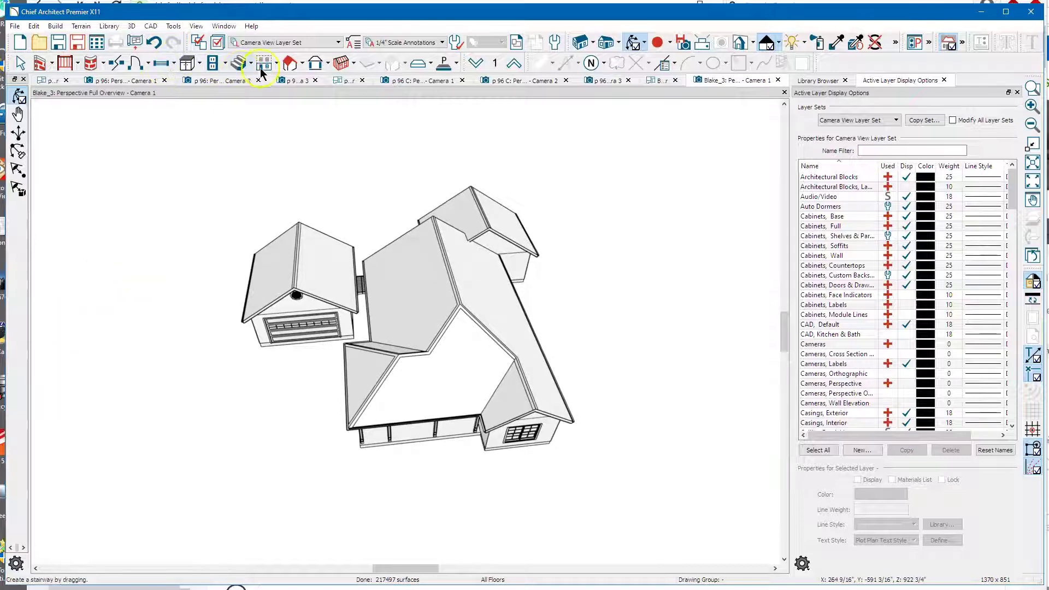
# - Enable Auto Rebuild Roofs in the Build Roof settings and accept deleting the manually edited roof surfaces
pyautogui.click(301, 64)
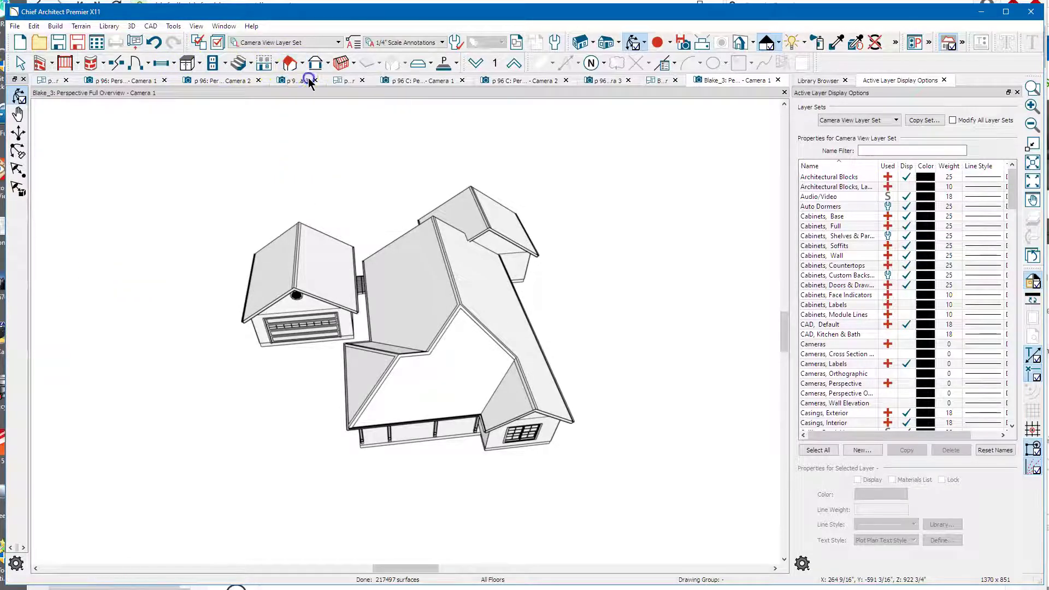
pyautogui.click(314, 80)
pyautogui.click(477, 148)
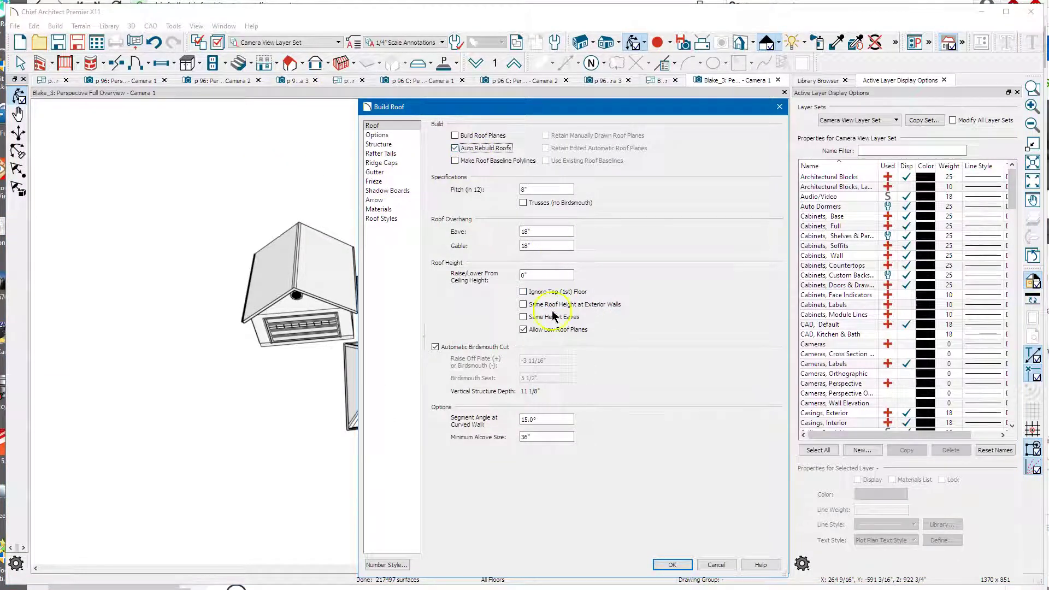
pyautogui.click(545, 188)
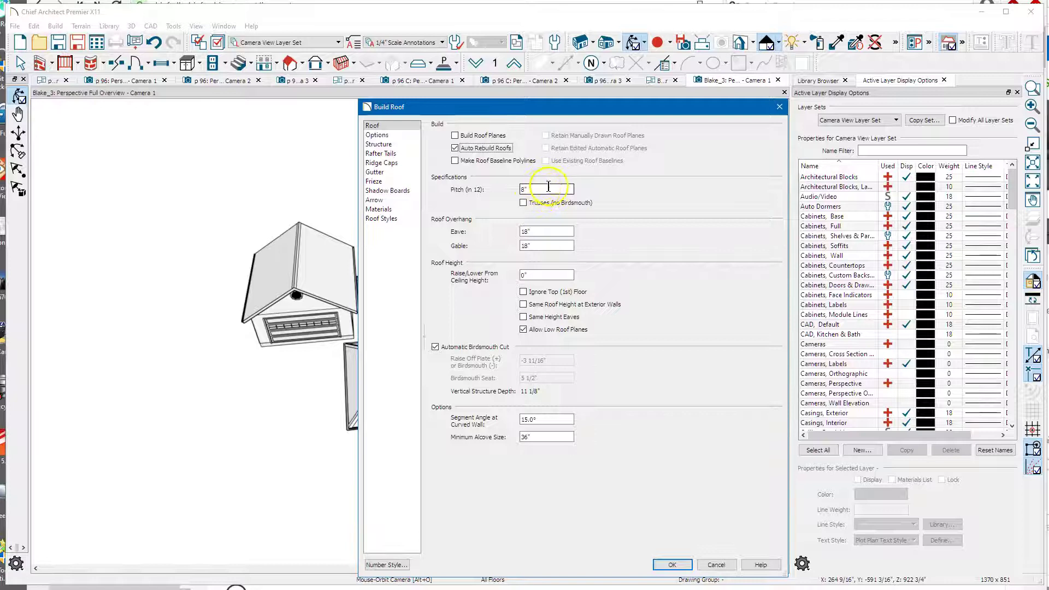
pyautogui.click(545, 230)
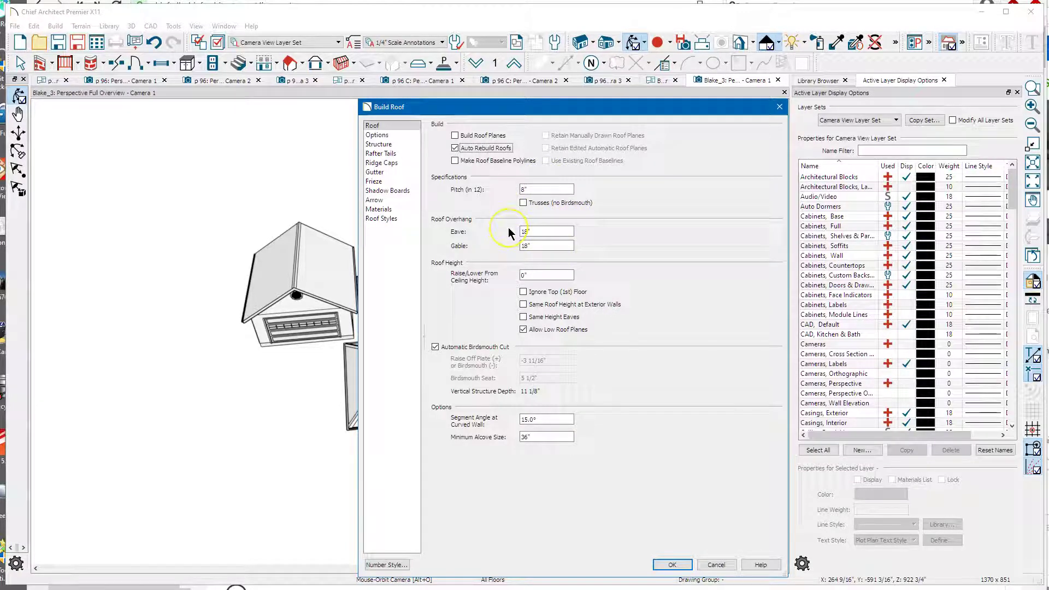
pyautogui.click(536, 276)
pyautogui.click(538, 306)
pyautogui.click(665, 565)
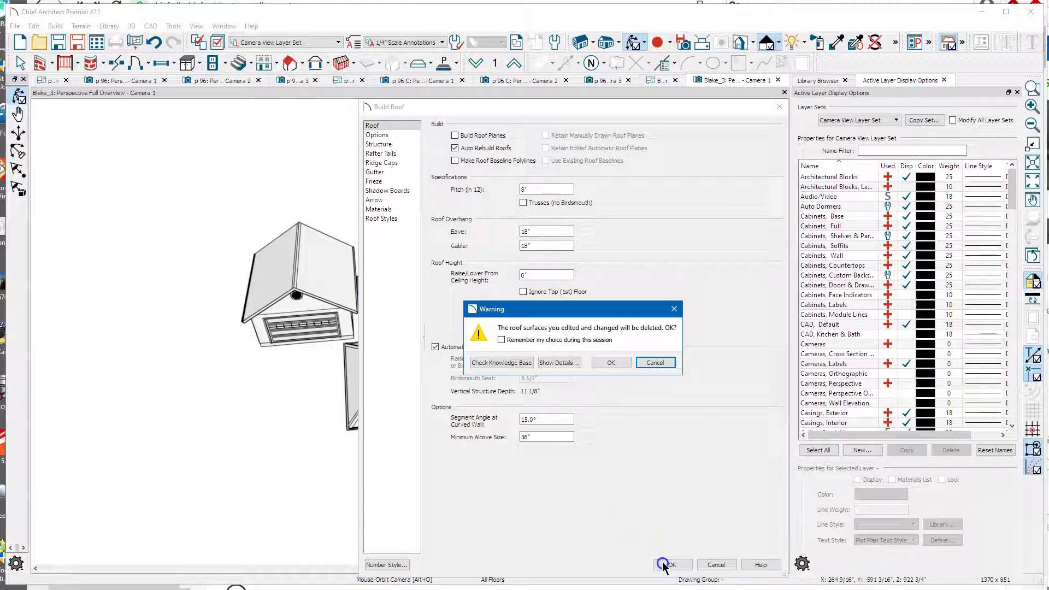
pyautogui.click(610, 363)
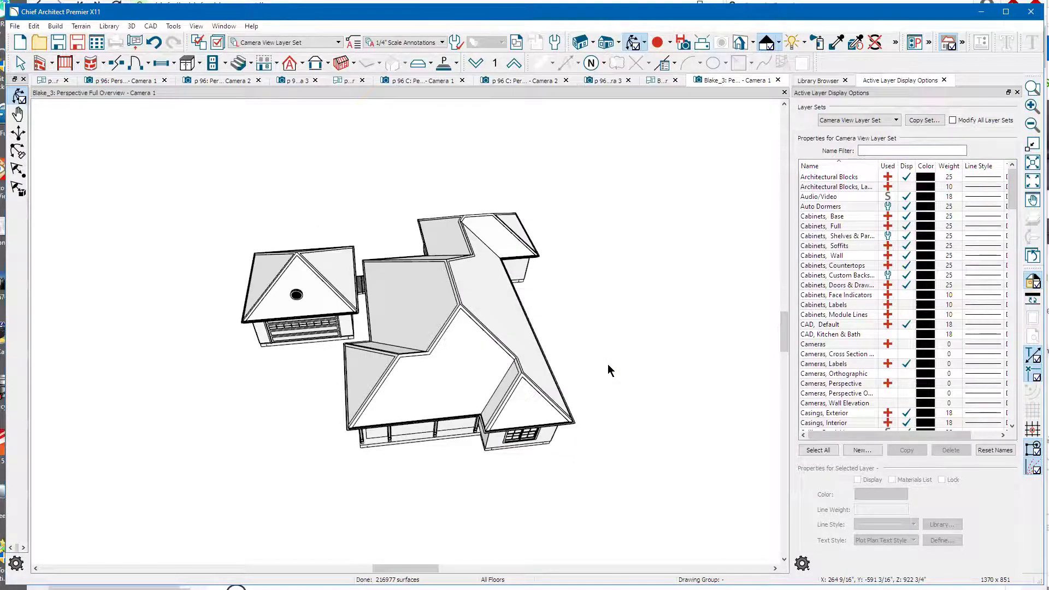
# - Change the front wall of the projecting front bedroom into a gable wall
pyautogui.moveTo(532, 358); pyautogui.dragTo(511, 284)
pyautogui.moveTo(432, 290); pyautogui.dragTo(540, 299)
pyautogui.press('space')
pyautogui.click(539, 333)
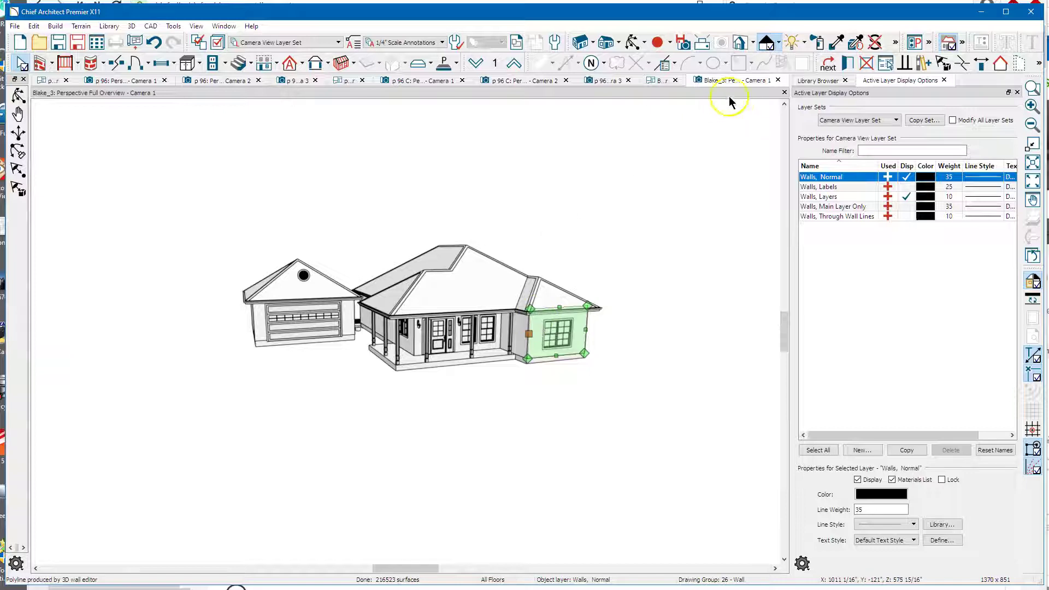
pyautogui.click(846, 60)
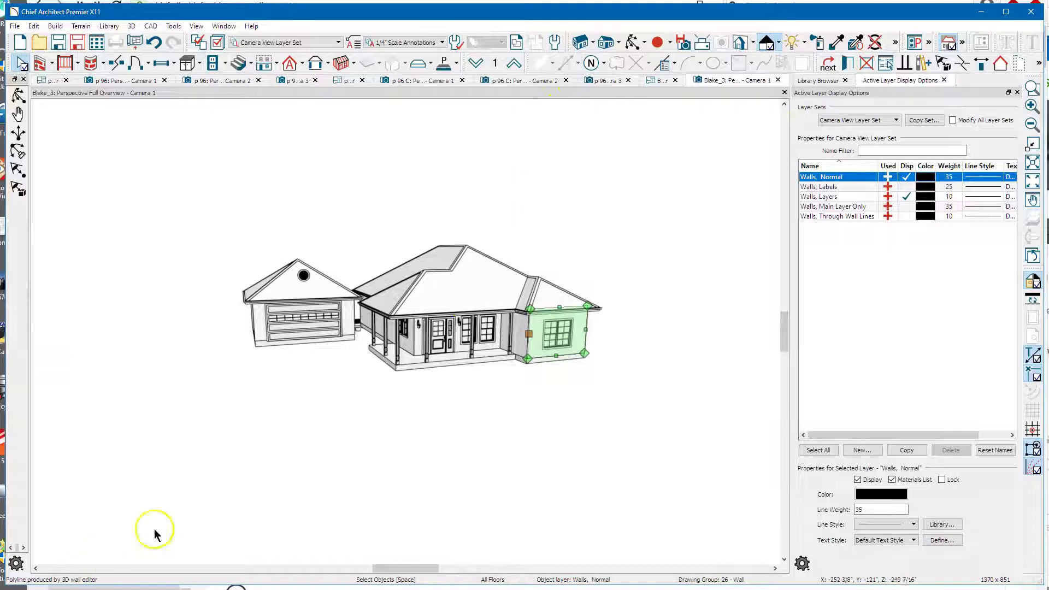
pyautogui.click(1002, 66)
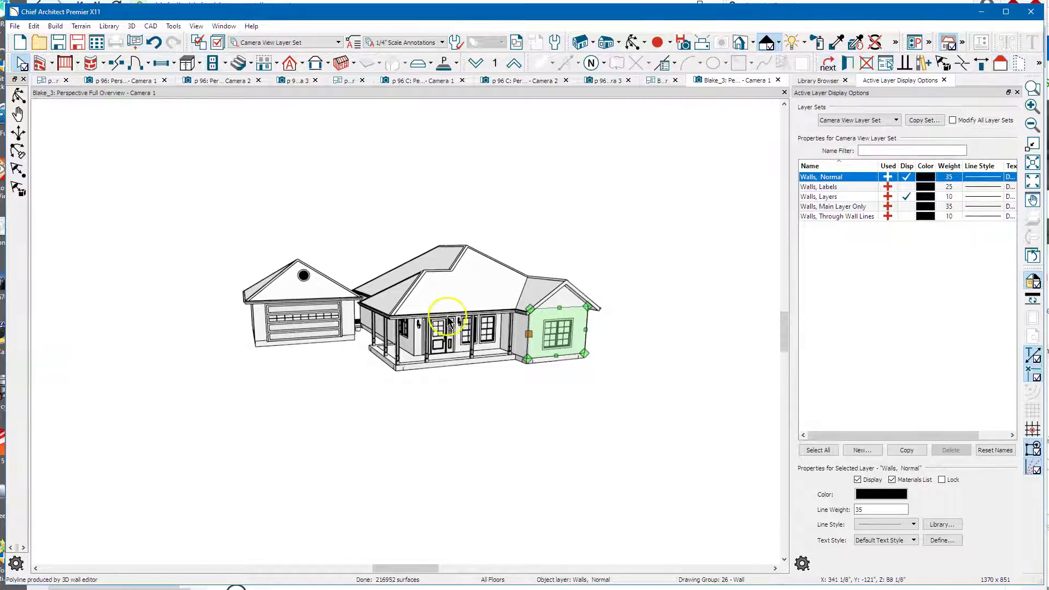
# - Set the roof pitch of all three porch railings in the first-floor plan to 3 in 12
pyautogui.click(659, 80)
pyautogui.scroll(2, 421, 513)
pyautogui.click(390, 493)
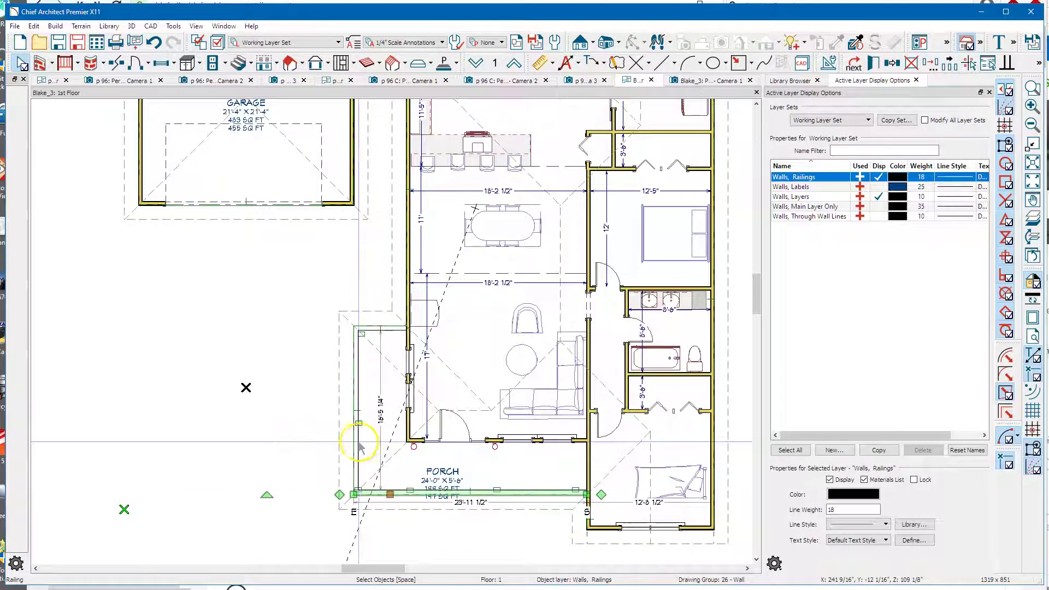
pyautogui.keyDown('shift'); pyautogui.click(372, 328); pyautogui.keyUp('shift')
pyautogui.keyDown('shift'); pyautogui.click(382, 328); pyautogui.keyUp('shift')
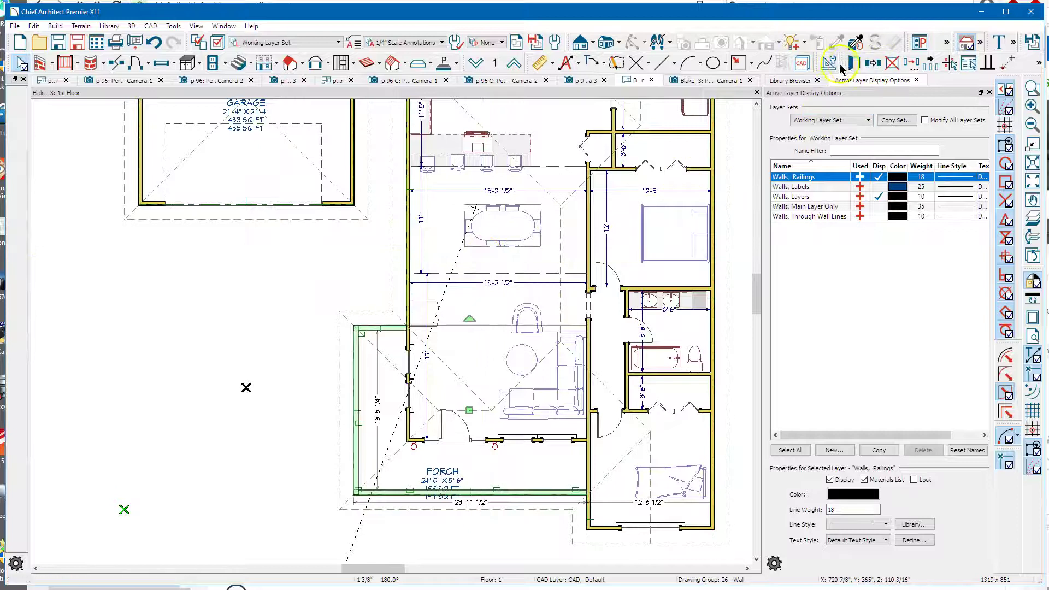
pyautogui.hotkey('ctrl', 'e')
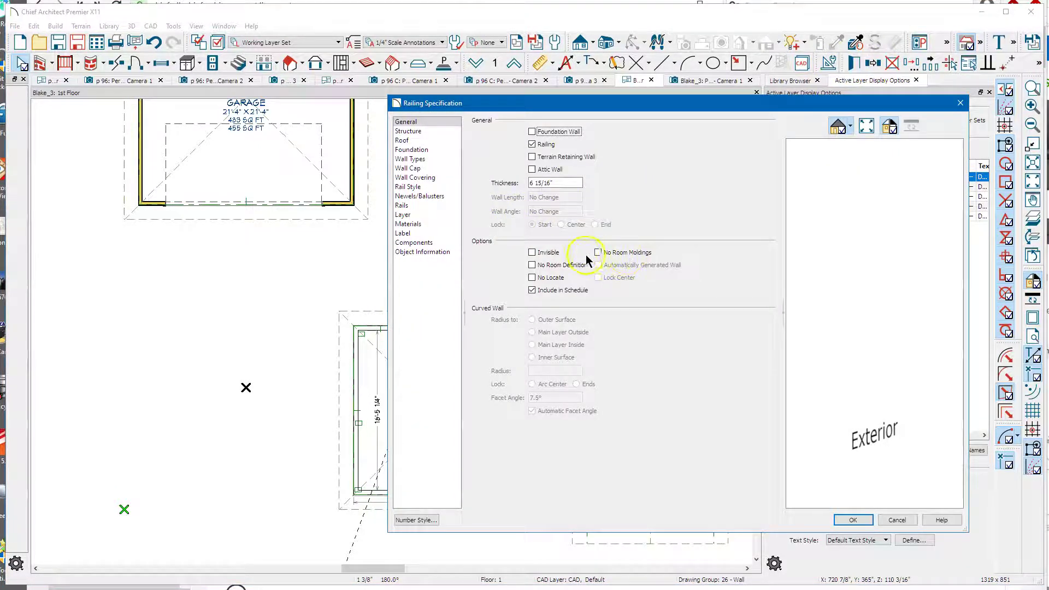
pyautogui.click(434, 141)
pyautogui.doubleClick(546, 239)
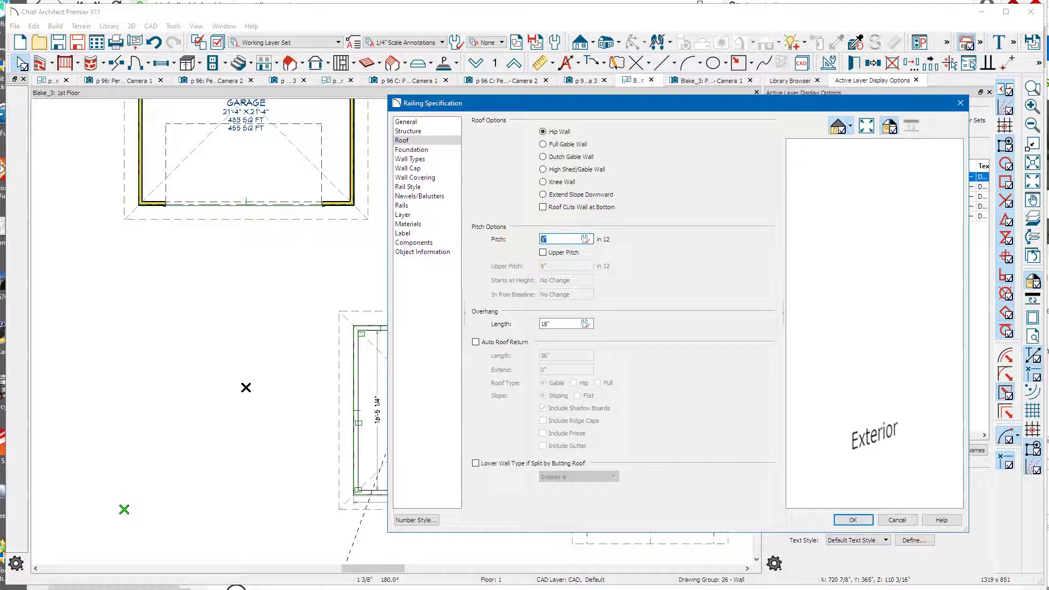
pyautogui.write('3')
pyautogui.click(848, 520)
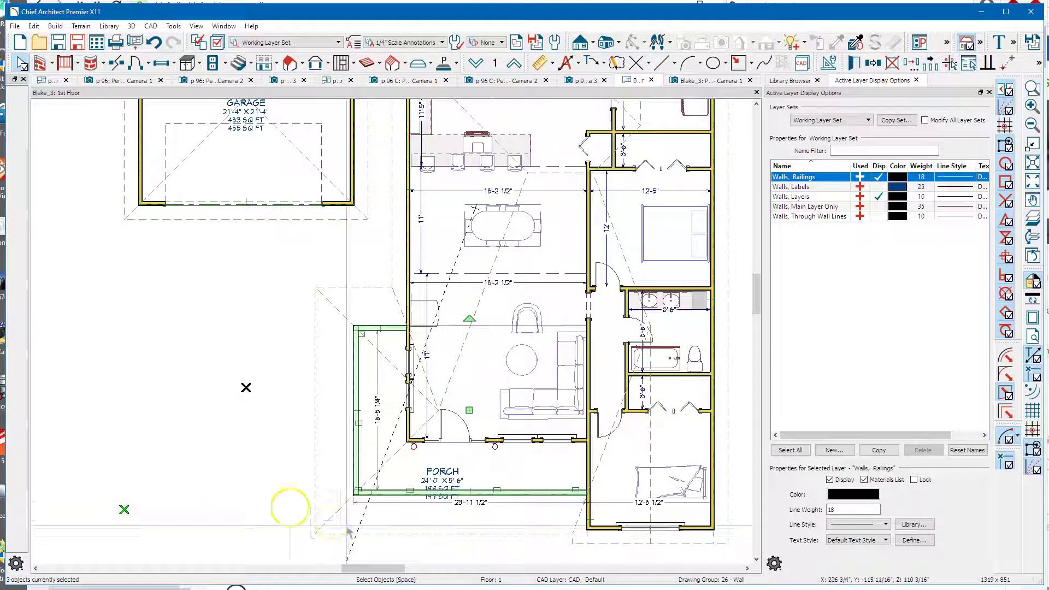
# - Give the front porch railing an upper roof pitch of 6 in 12, starting 150" in from the baseline
pyautogui.click(252, 497)
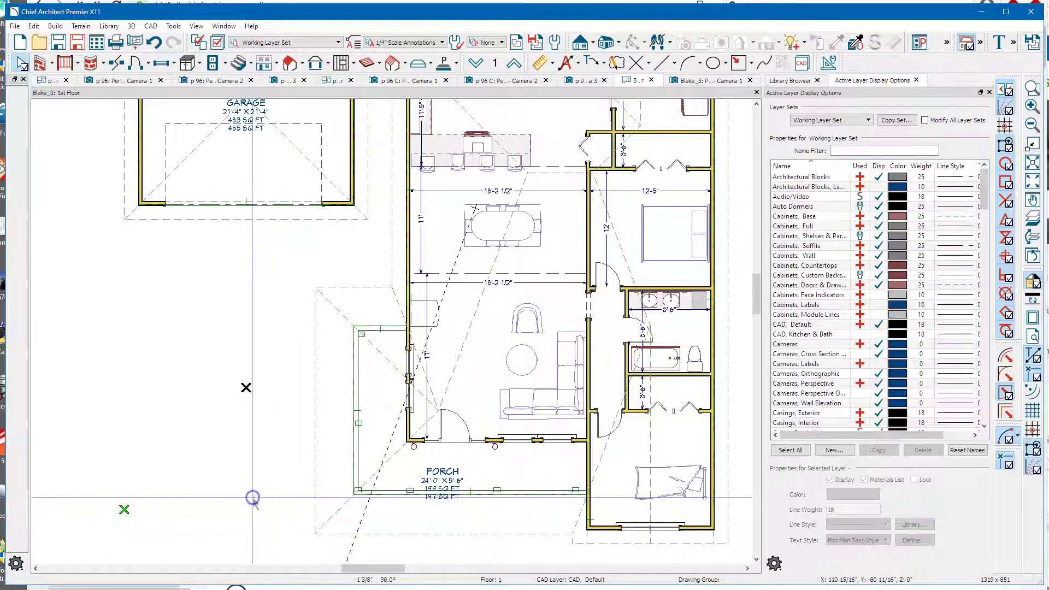
pyautogui.click(313, 436)
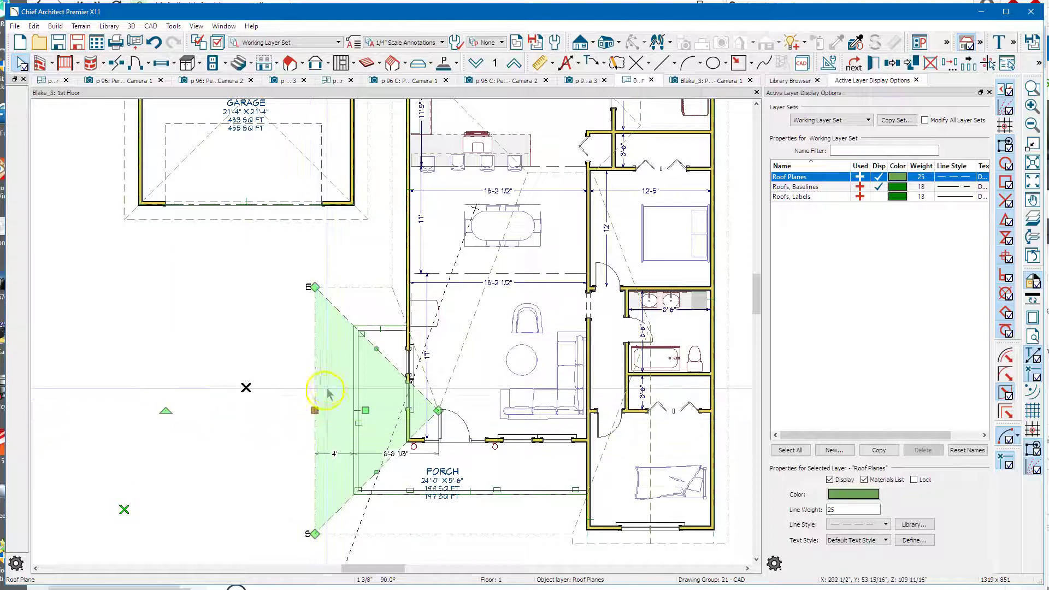
pyautogui.click(275, 456)
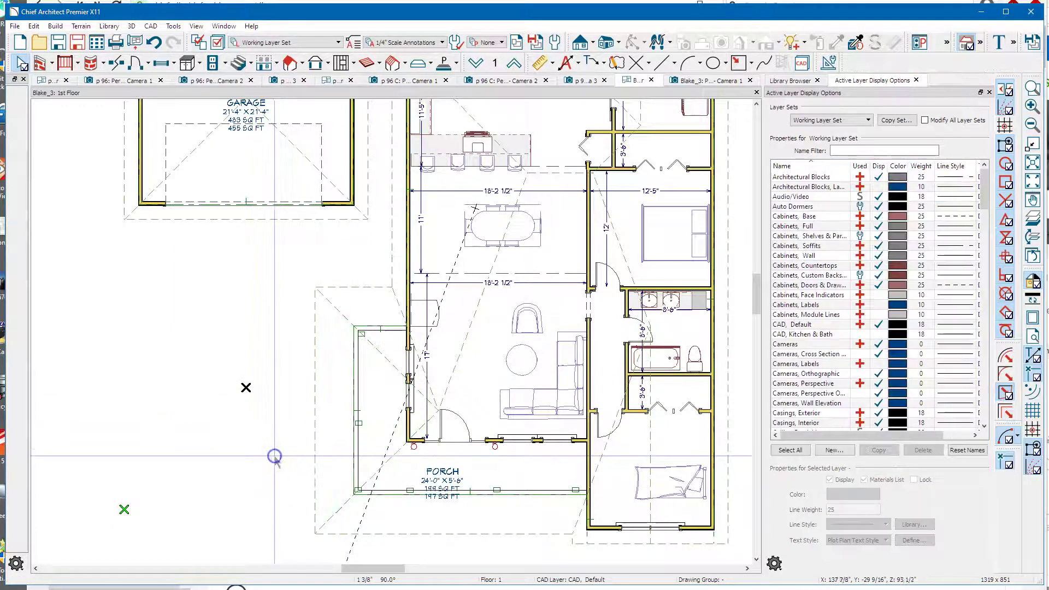
pyautogui.click(519, 492)
pyautogui.doubleClick(519, 494)
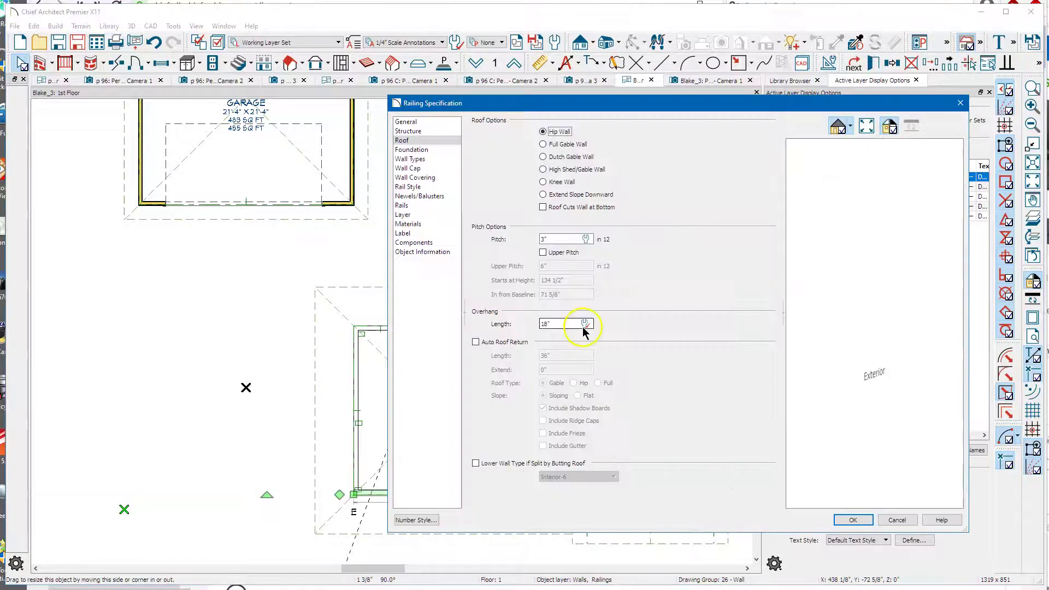
pyautogui.click(555, 253)
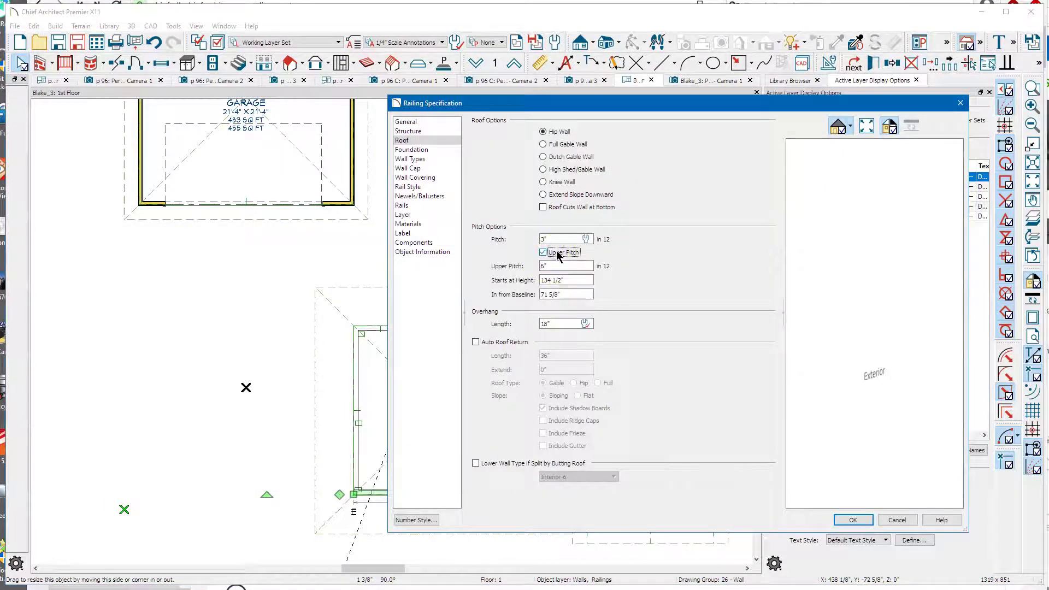
pyautogui.click(573, 294)
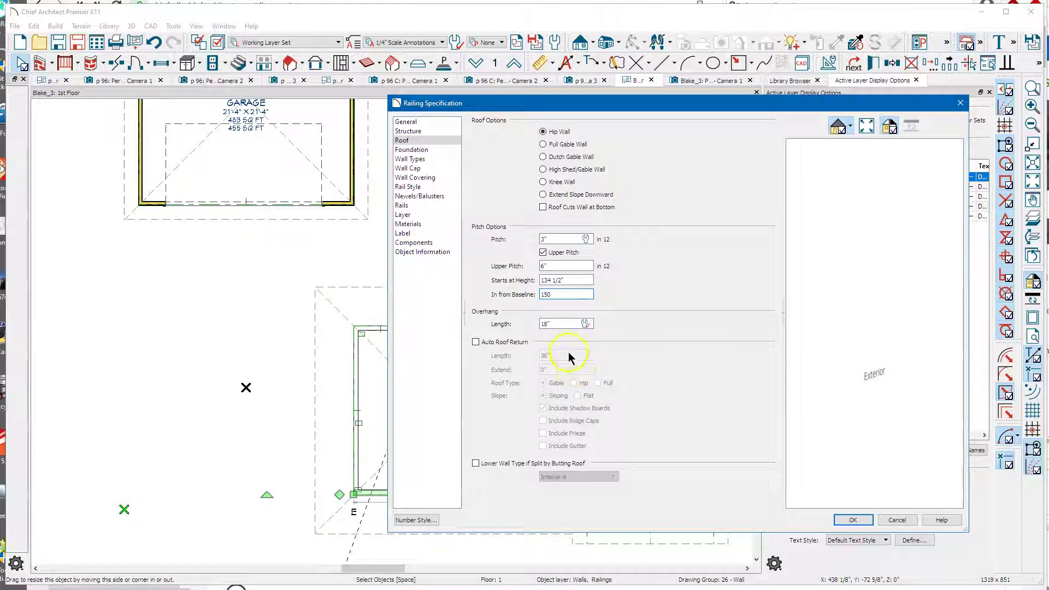
pyautogui.click(852, 522)
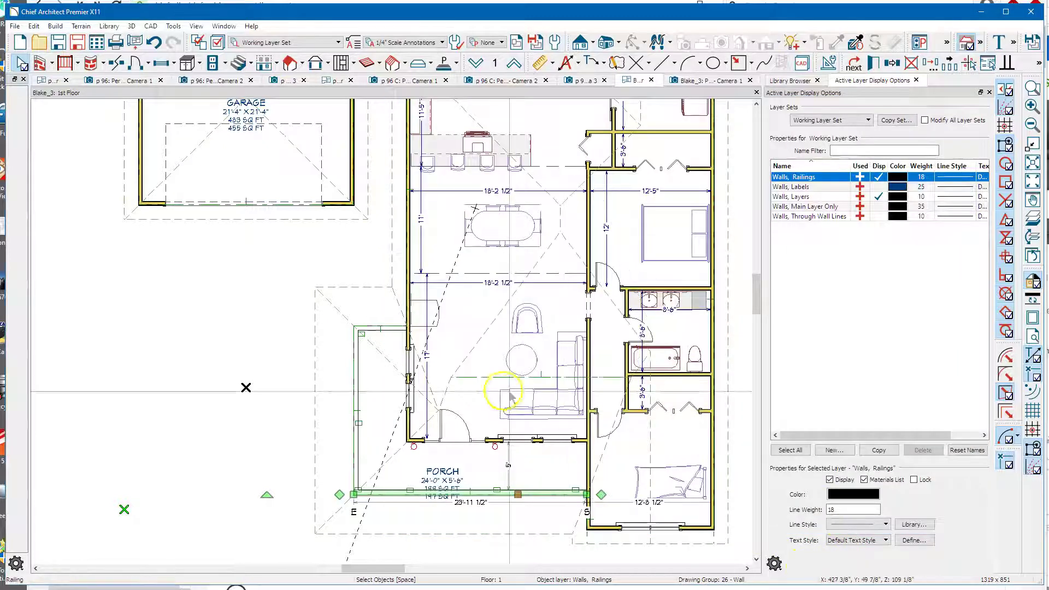
# - Inspect the roof in the 3D overview, then disable Same Roof Height at Exterior Walls and enable Same Height Eaves in the Build Roof settings
pyautogui.click(703, 81)
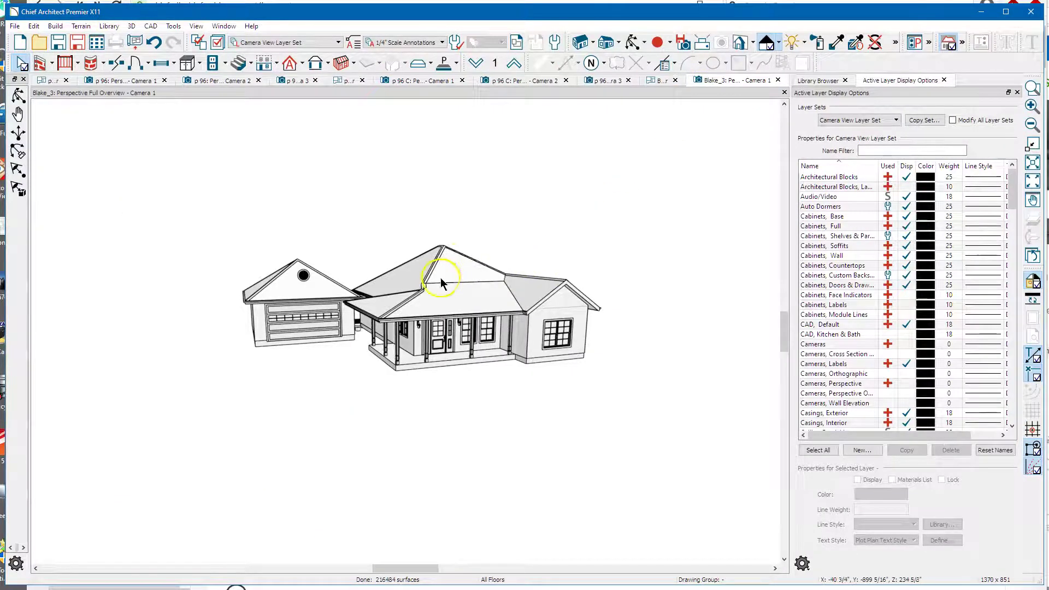
pyautogui.click(633, 42)
pyautogui.moveTo(440, 257); pyautogui.dragTo(502, 313)
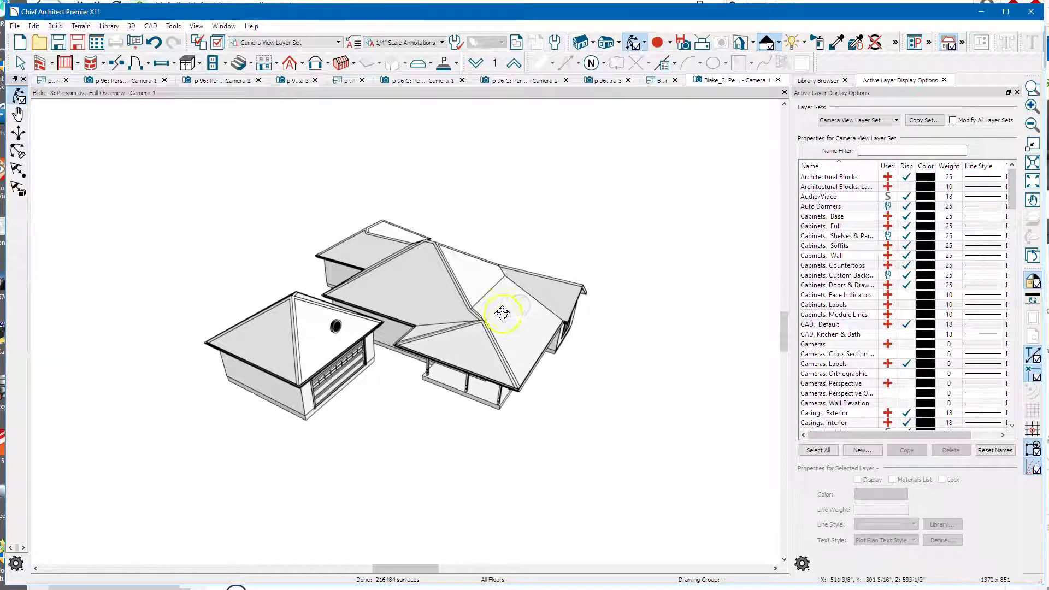
pyautogui.moveTo(499, 274); pyautogui.dragTo(332, 316)
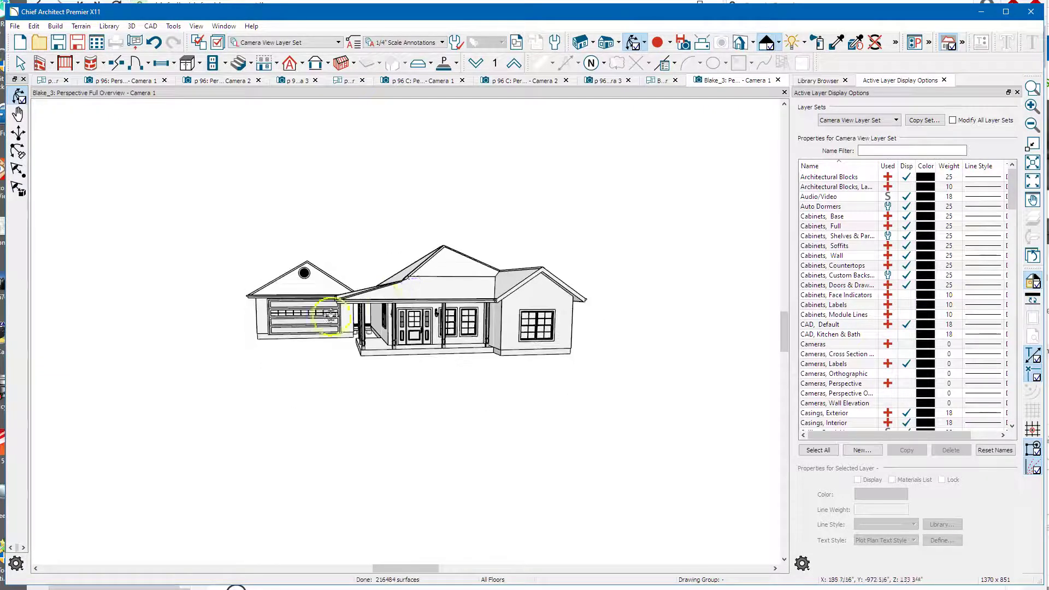
pyautogui.click(302, 63)
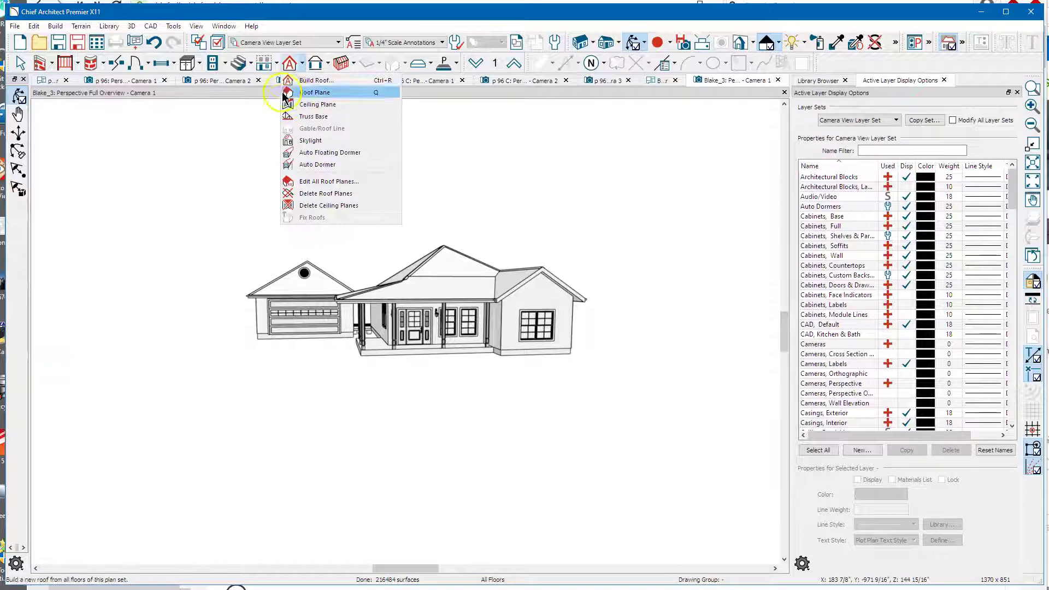
pyautogui.click(307, 80)
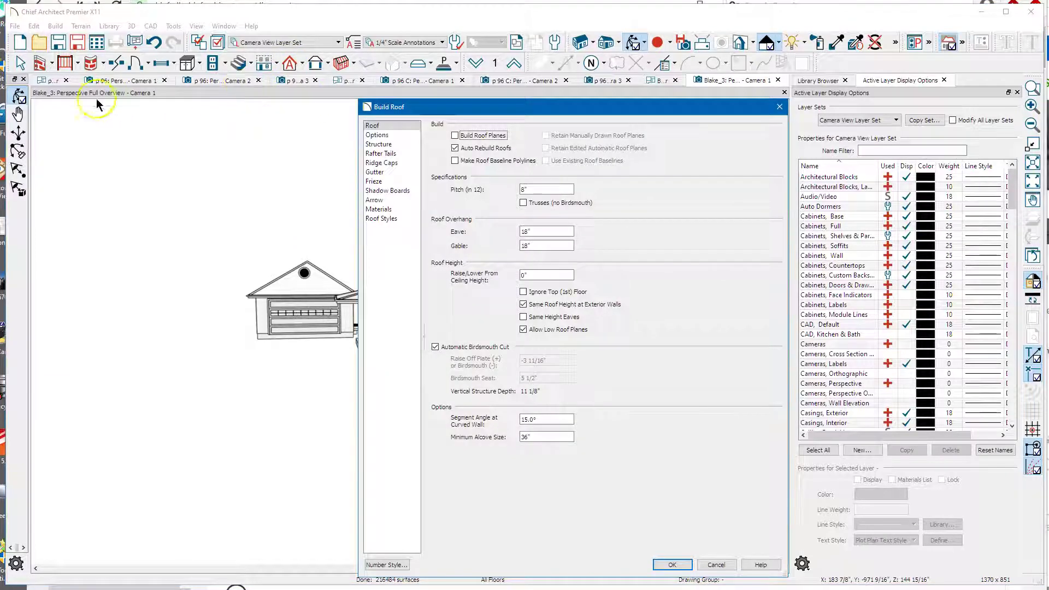
pyautogui.click(547, 305)
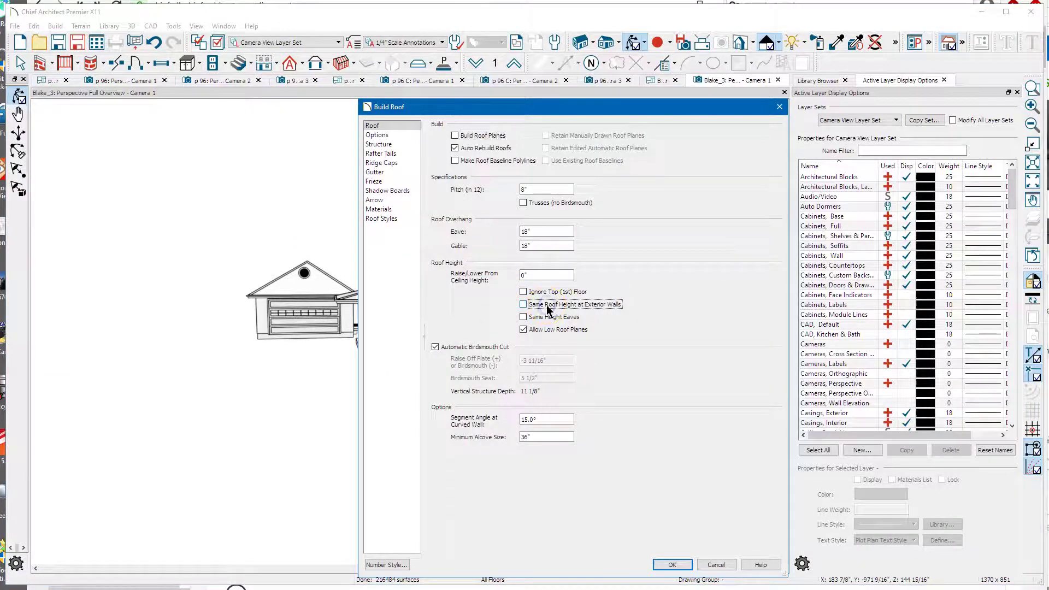
pyautogui.click(554, 321)
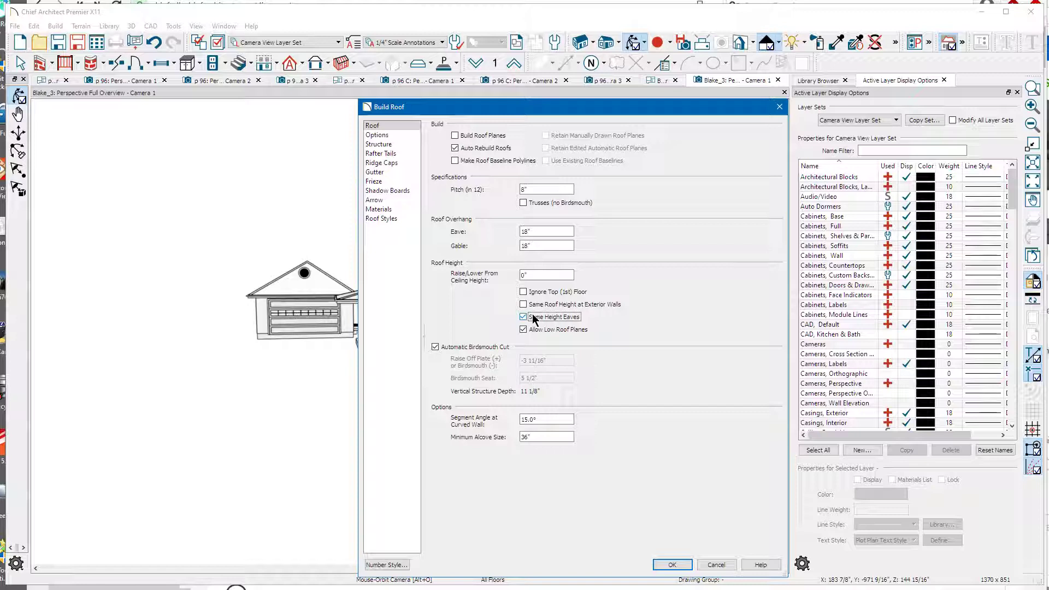
pyautogui.click(668, 564)
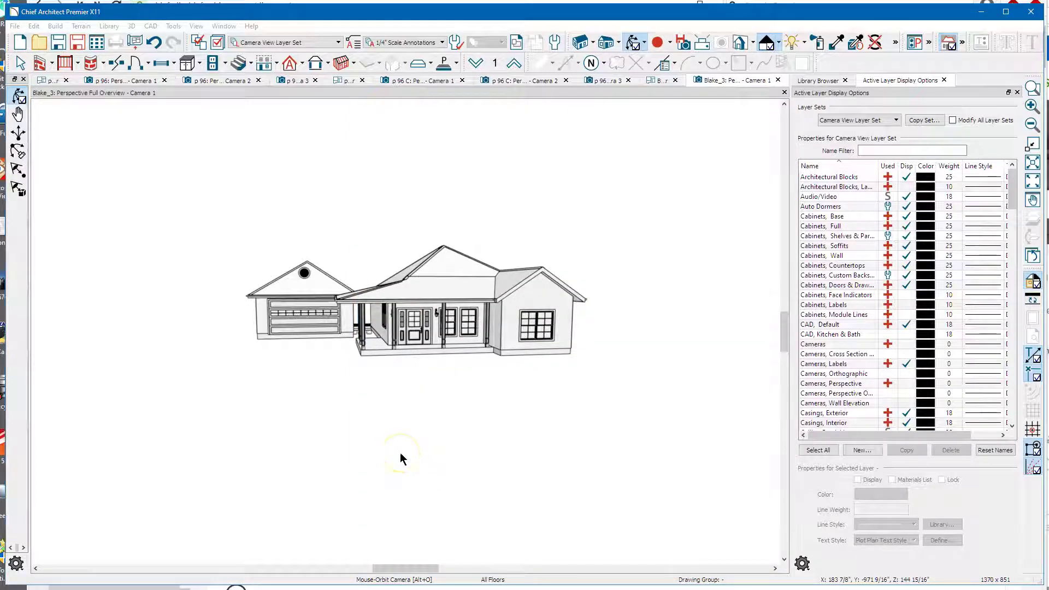
# - Check the rebuilt roof from above and turn off Auto Rebuild Roofs in the Build Roof settings
pyautogui.moveTo(381, 304); pyautogui.dragTo(483, 345)
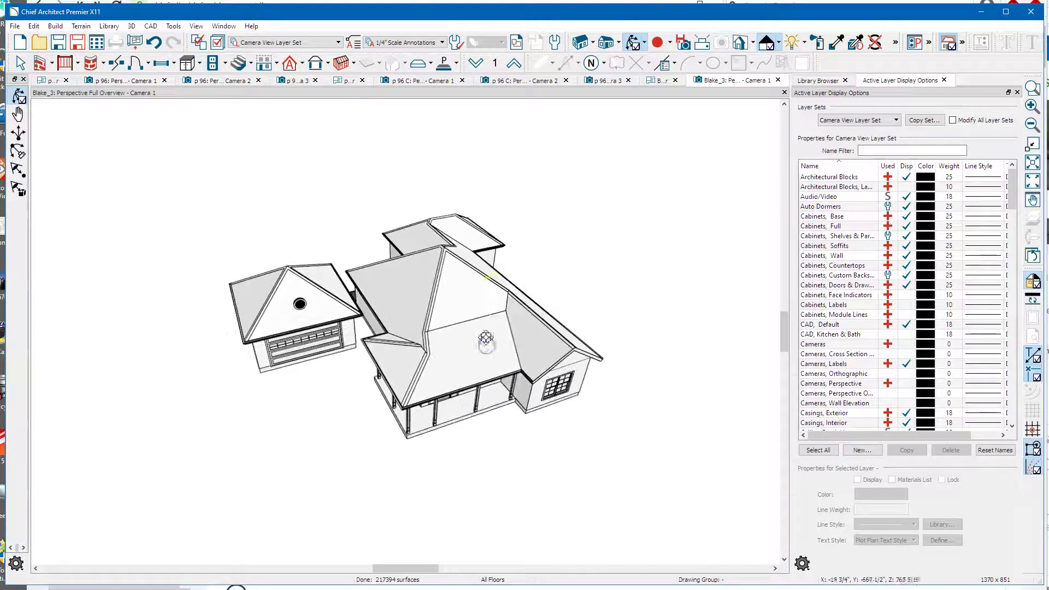
pyautogui.moveTo(481, 295); pyautogui.dragTo(385, 350)
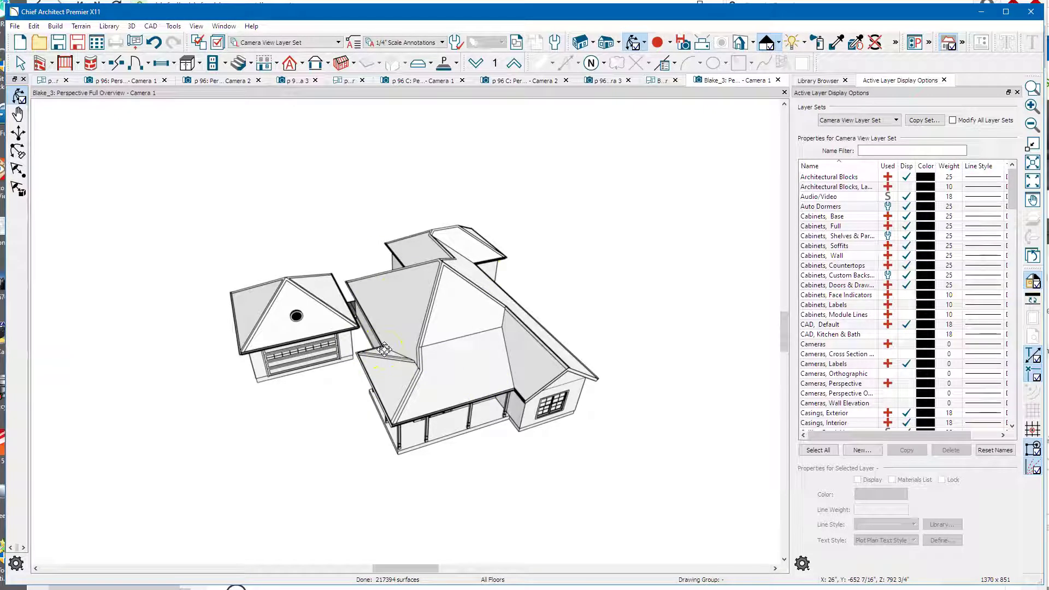
pyautogui.click(479, 386)
pyautogui.click(257, 277)
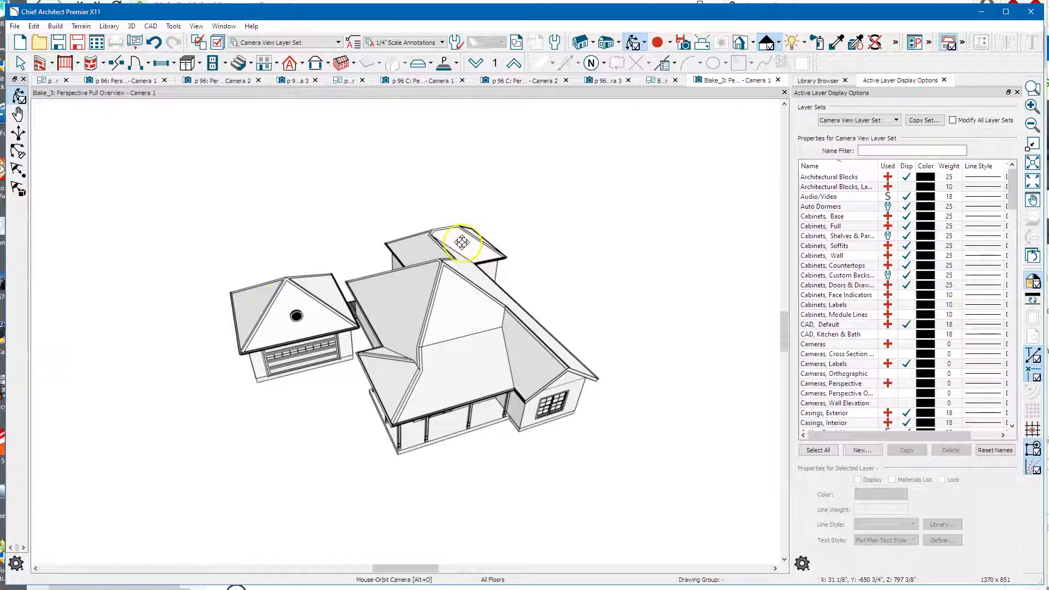
pyautogui.click(424, 231)
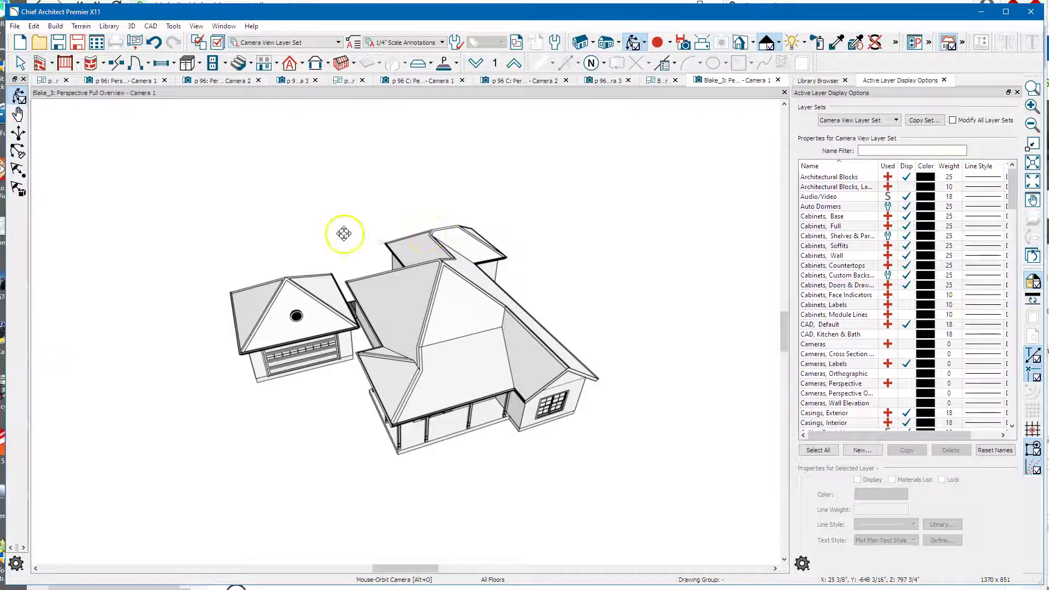
pyautogui.click(303, 63)
pyautogui.click(314, 80)
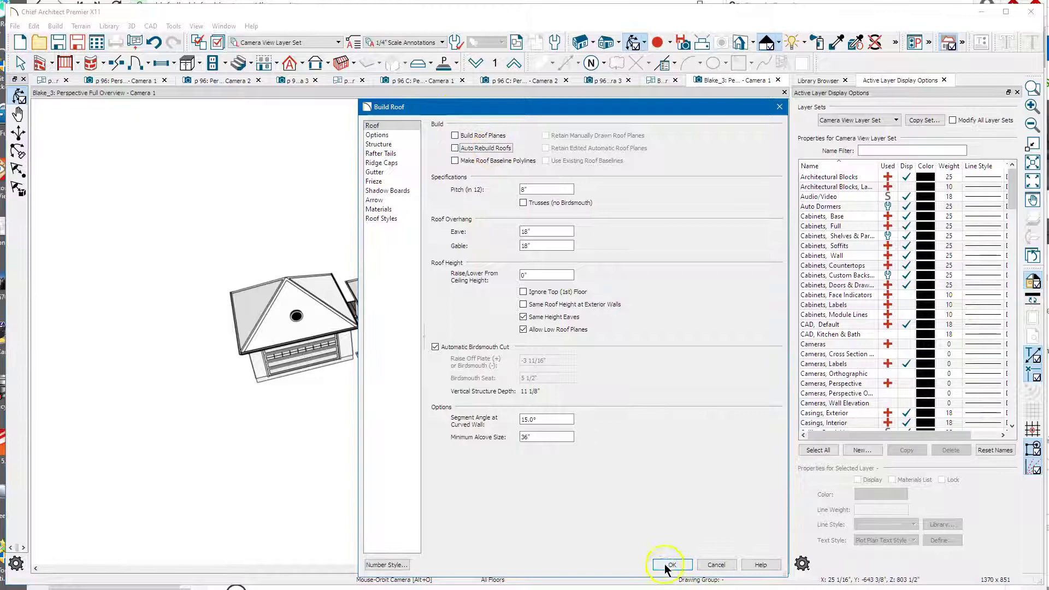
pyautogui.click(670, 564)
# - Delete the upper front roof plane above the porch and pull the porch roof plane's upper edge about 2'-8" toward the front
pyautogui.scroll(3, 453, 304)
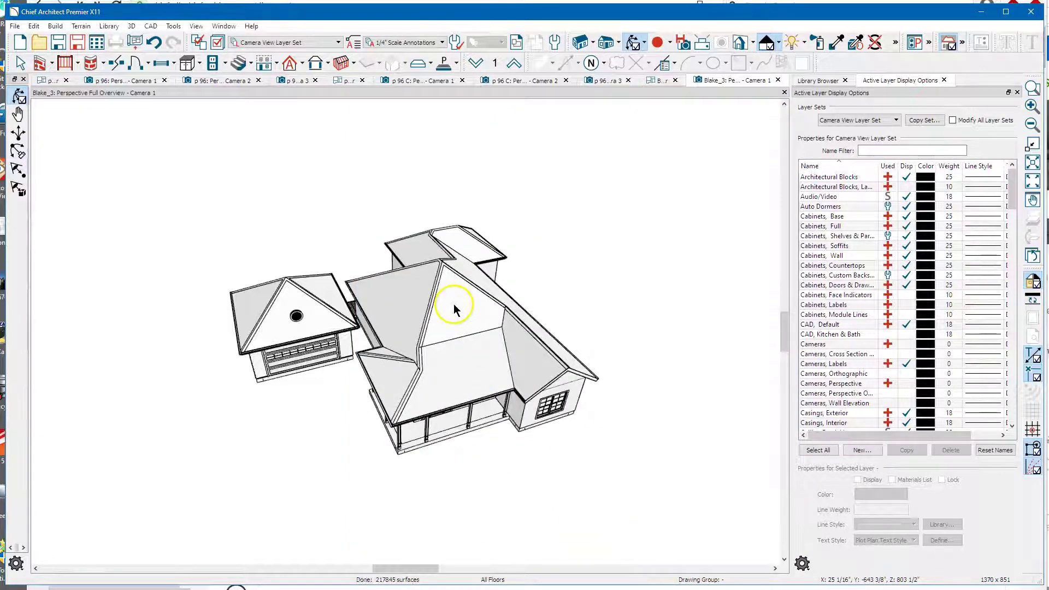
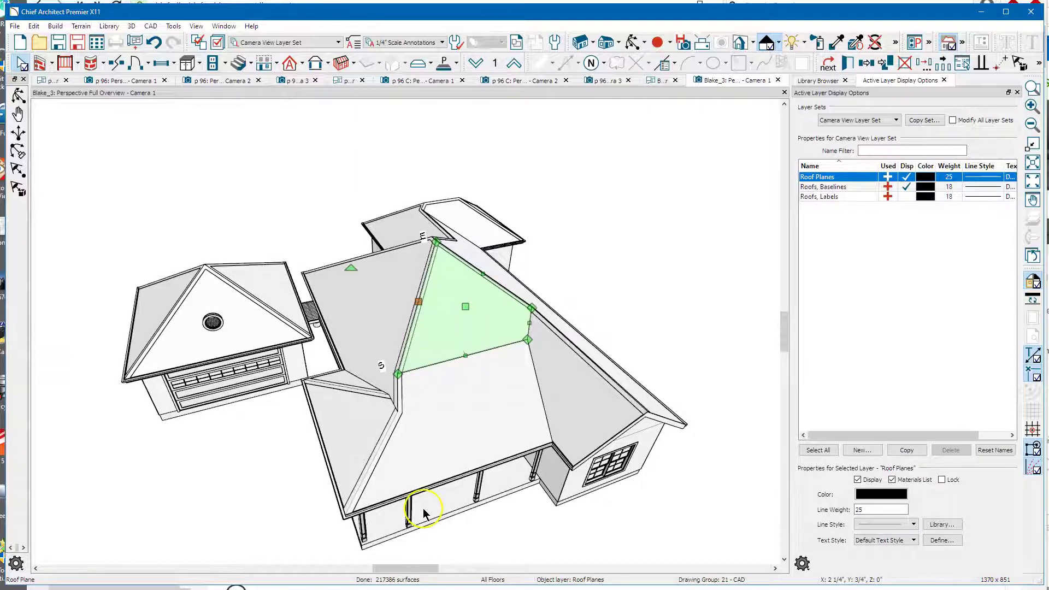
pyautogui.press('Delete')
pyautogui.click(442, 385)
pyautogui.moveTo(463, 362); pyautogui.dragTo(465, 376)
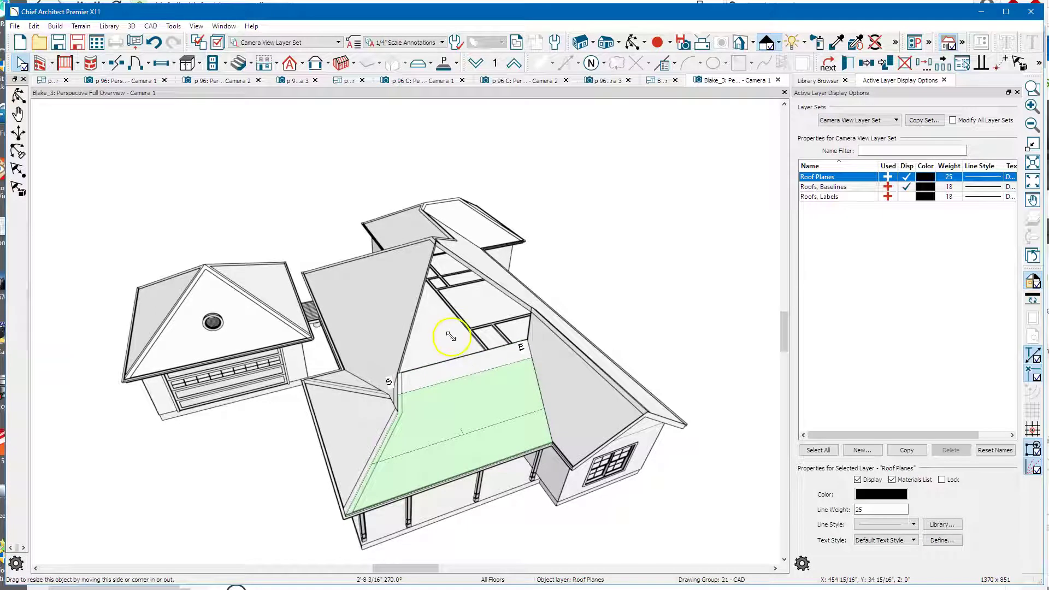
# - Extend the main gable's left roof plane by pulling its inner corner at the ridge about 10'-9" toward the front
pyautogui.click(421, 280)
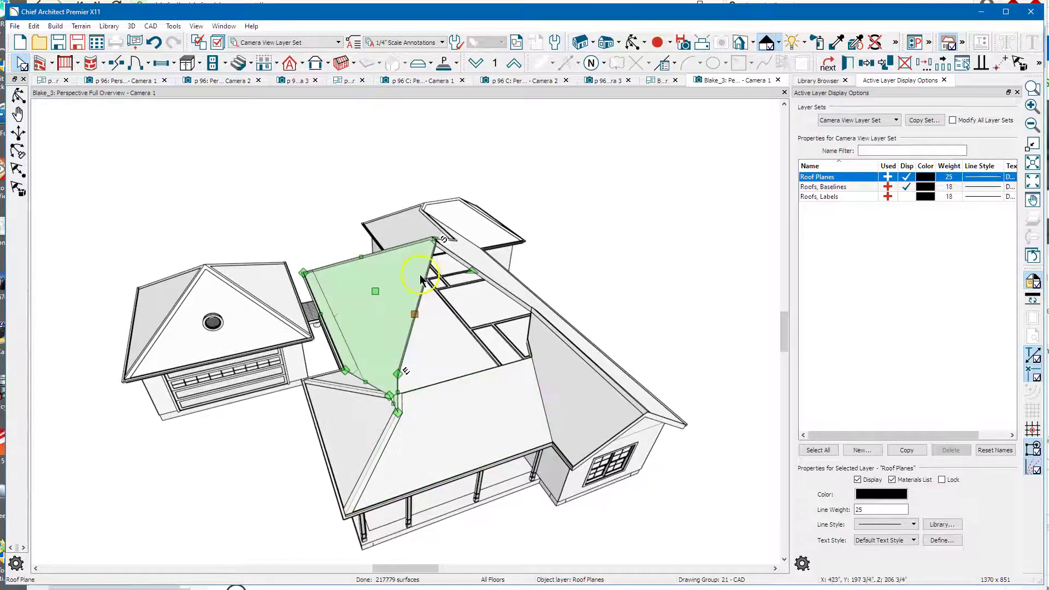
pyautogui.scroll(2, 432, 222)
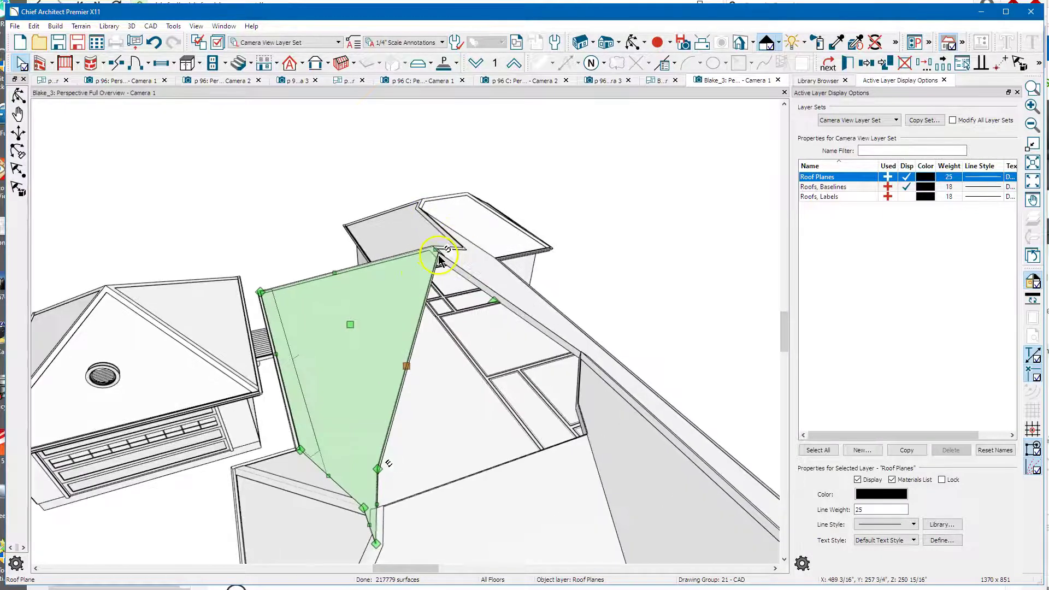
pyautogui.scroll(2, 434, 276)
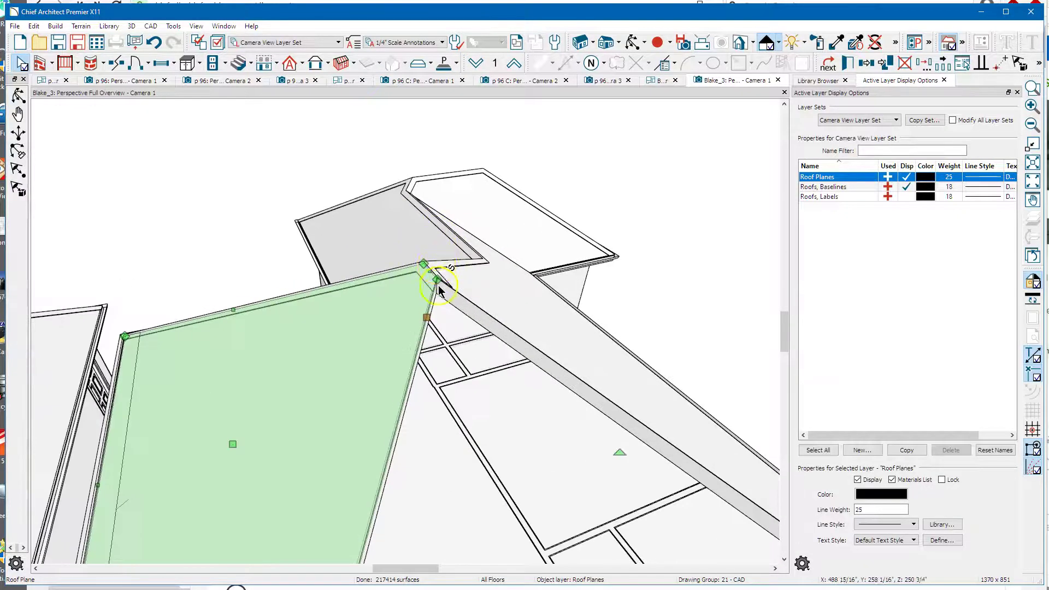
pyautogui.moveTo(438, 287); pyautogui.dragTo(617, 503)
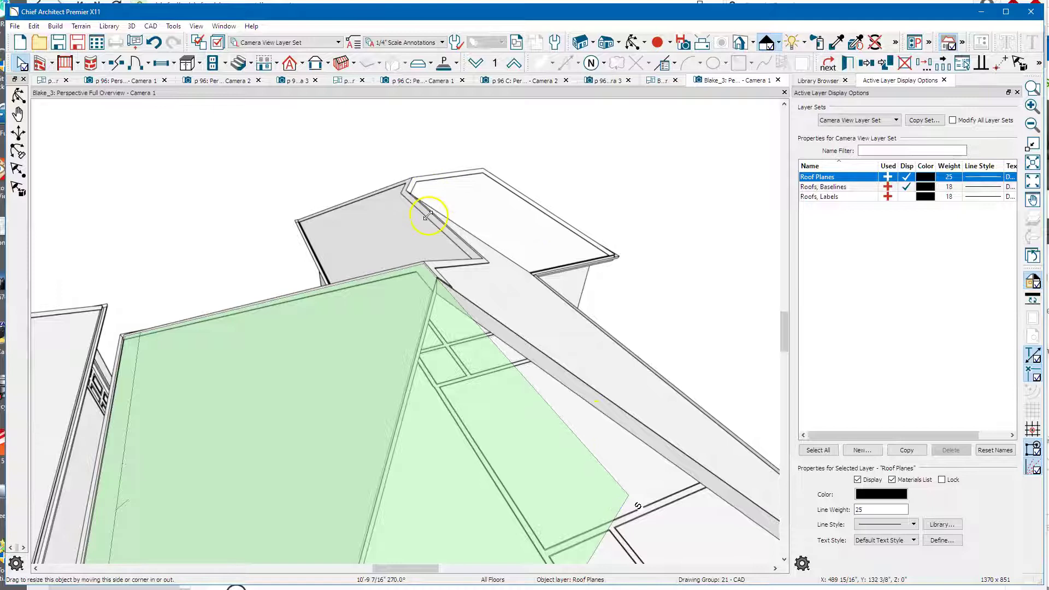
pyautogui.moveTo(483, 284); pyautogui.dragTo(488, 288)
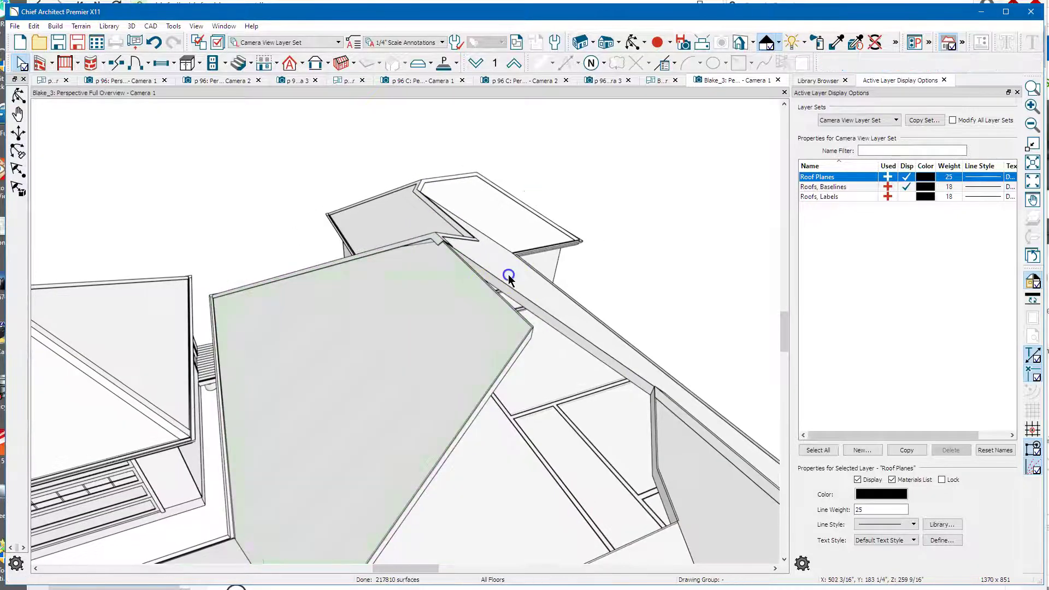
# - Try to reshape the main gable's right roof plane by pulling its ridge-side edge about 17'-3"
pyautogui.click(475, 250)
pyautogui.moveTo(441, 240); pyautogui.dragTo(569, 389)
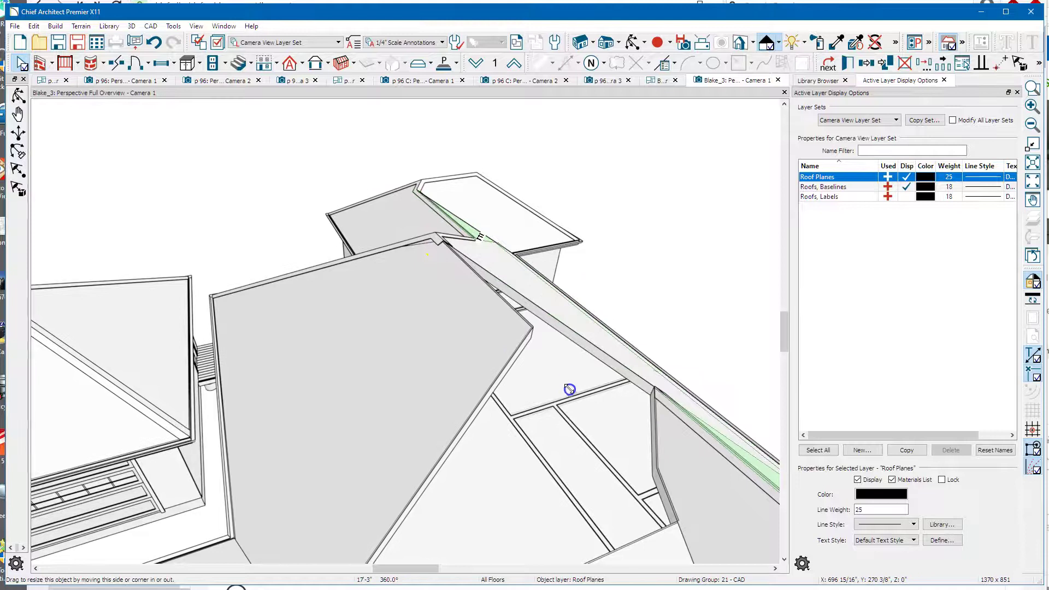
pyautogui.click(475, 258)
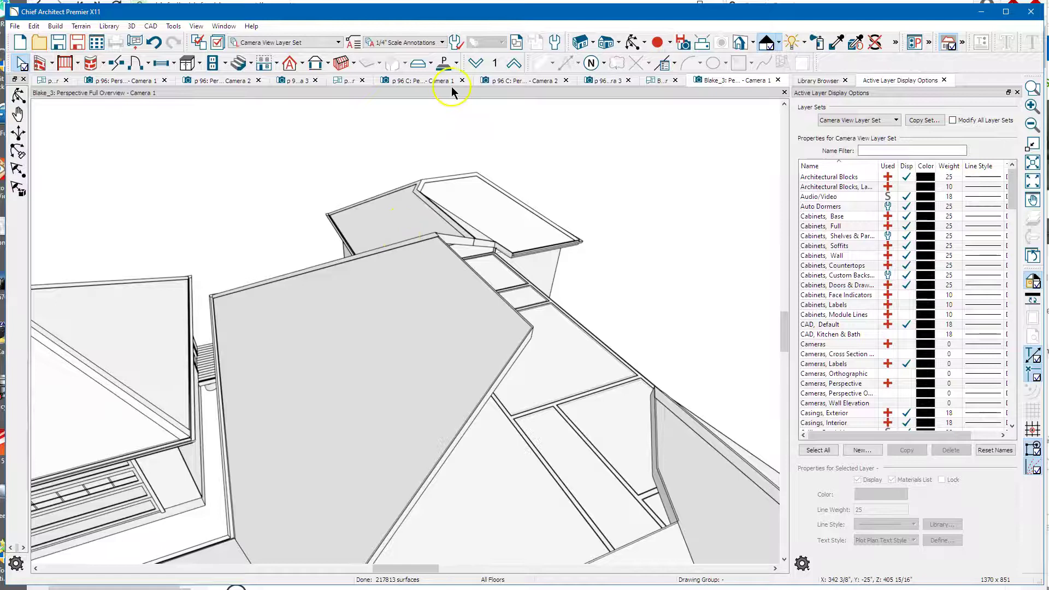
# - Pull the inner front corner of the main gable's right roof plane about 14'-2" toward the front along the ridge
pyautogui.click(634, 42)
pyautogui.moveTo(611, 275); pyautogui.dragTo(545, 288)
pyautogui.press('space')
pyautogui.click(476, 320)
pyautogui.moveTo(407, 260); pyautogui.dragTo(367, 440)
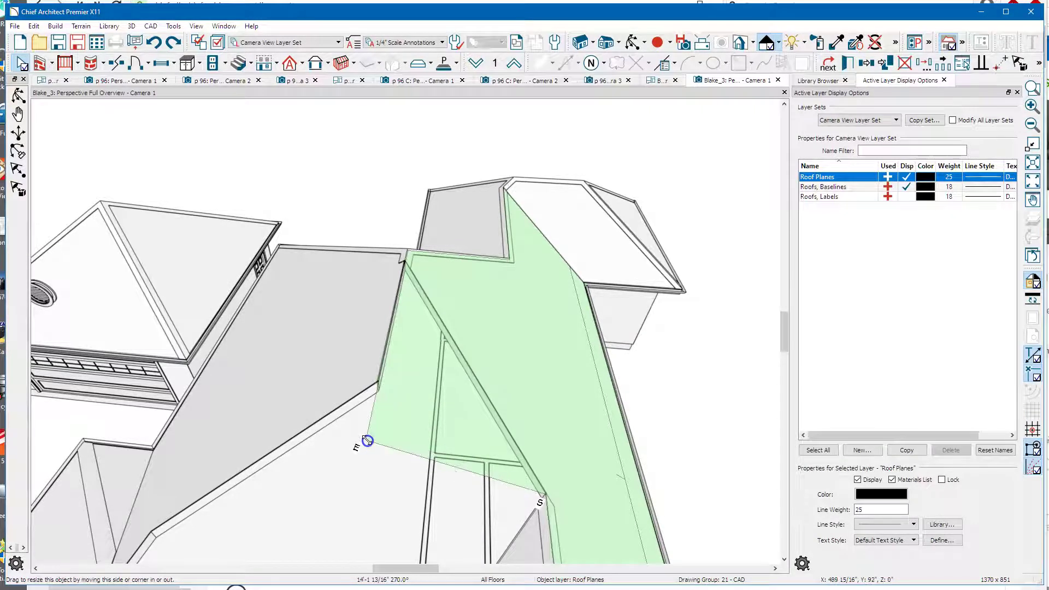
# - Pull the left roof plane's front ridge corner about 5'-5" forward and extend the right plane's front edge to meet it
pyautogui.click(348, 376)
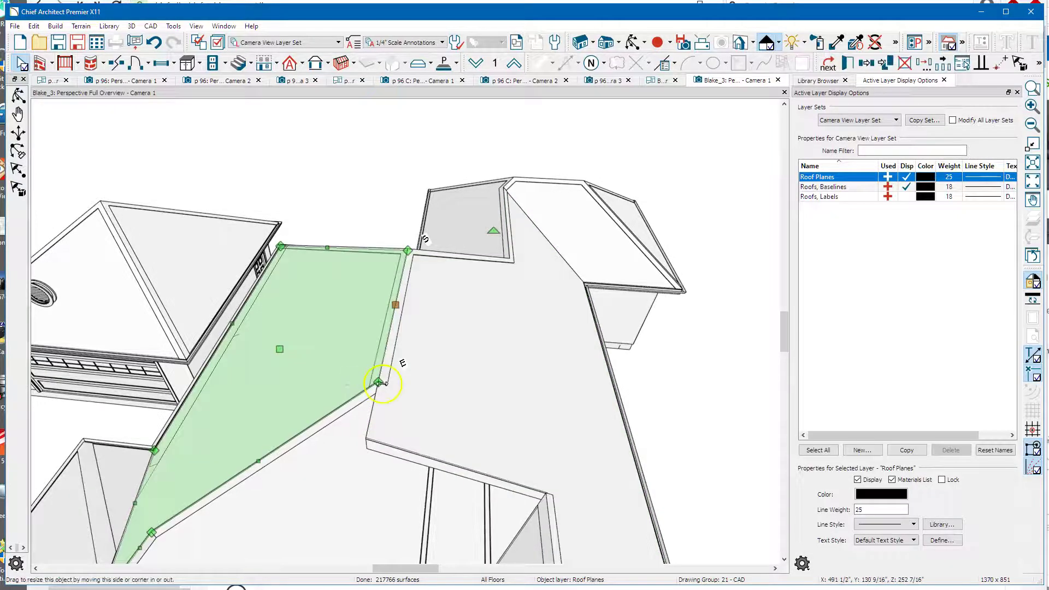
pyautogui.moveTo(380, 383); pyautogui.dragTo(354, 486)
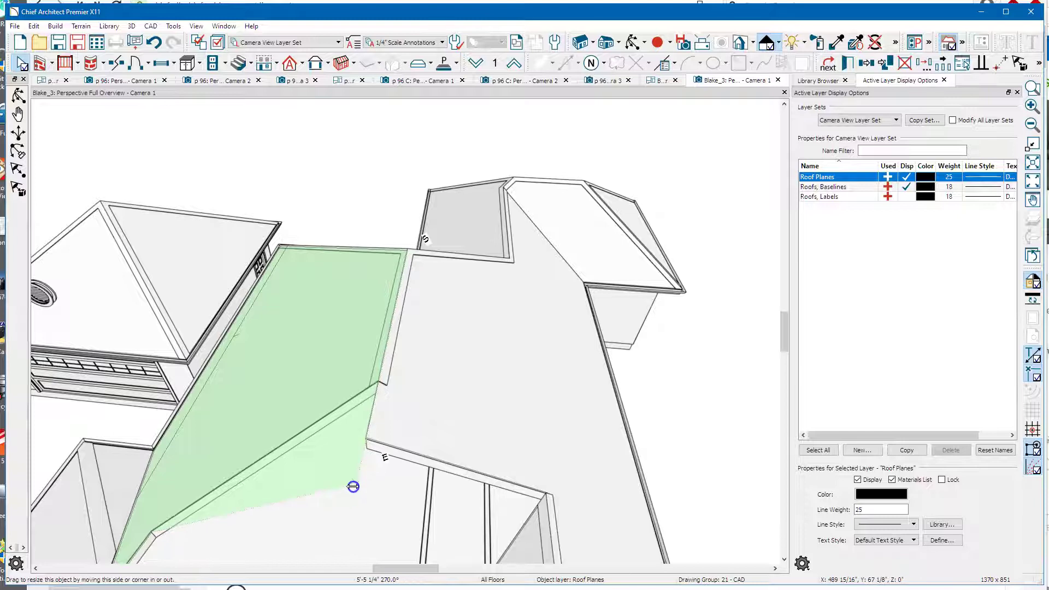
pyautogui.click(441, 447)
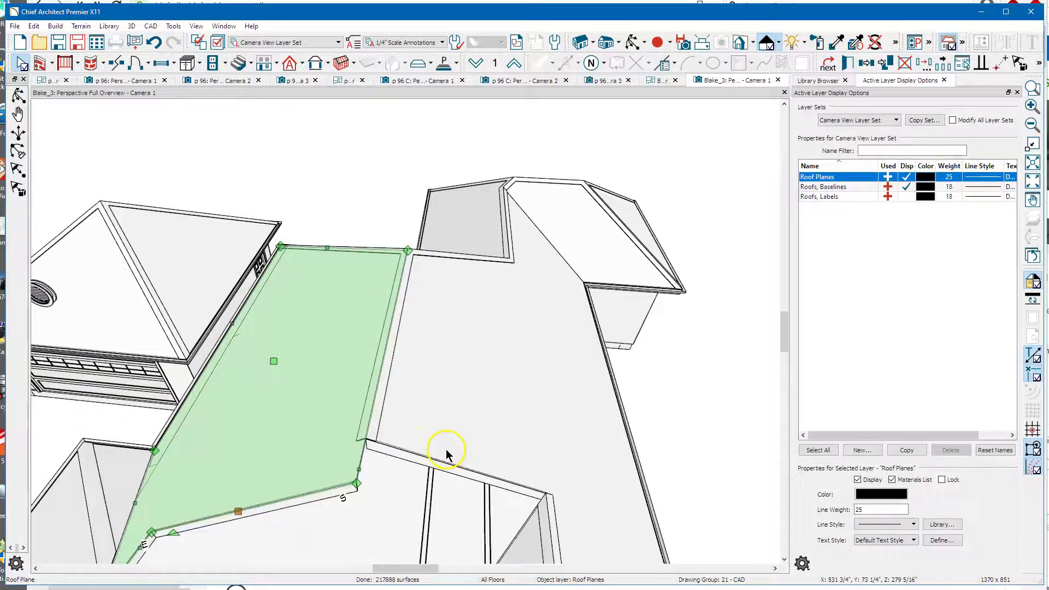
pyautogui.scroll(-1, 456, 410)
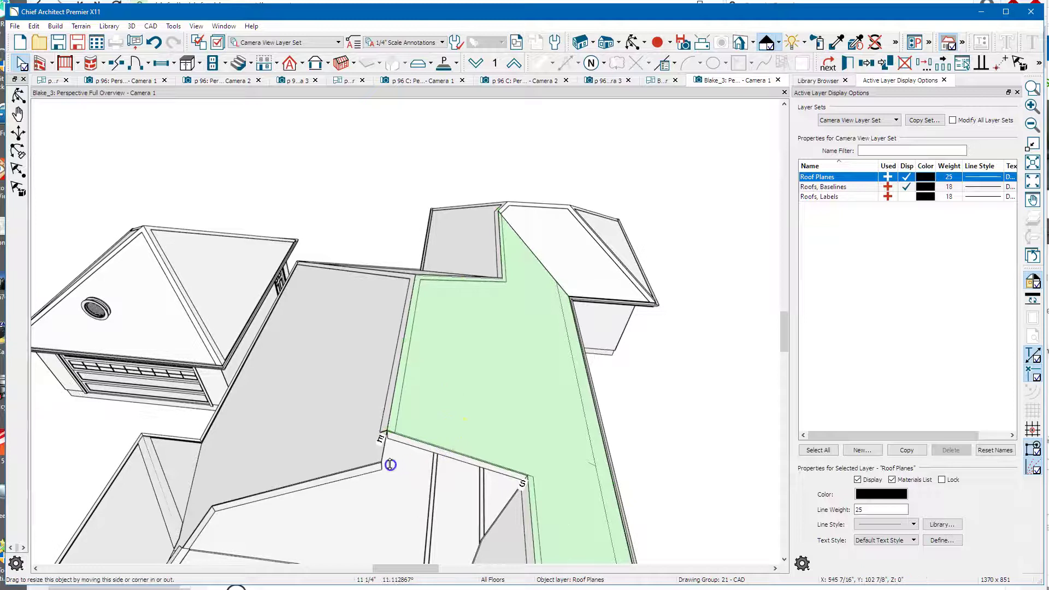
pyautogui.moveTo(390, 464)
pyautogui.mouseDown()
pyautogui.moveTo(381, 463)
pyautogui.moveTo(389, 472)
pyautogui.mouseUp()
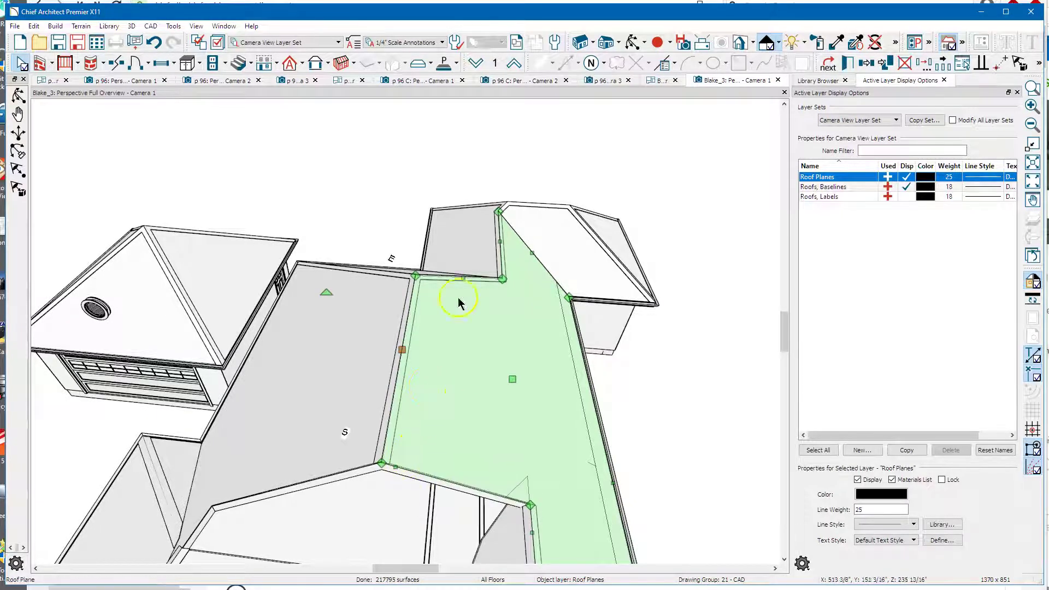
# - Pull the right gable plane's front edge about 7'-7" forward over the porch, and extend the left plane's front edge to the same ridge point
pyautogui.scroll(-4, 440, 197)
pyautogui.click(424, 191)
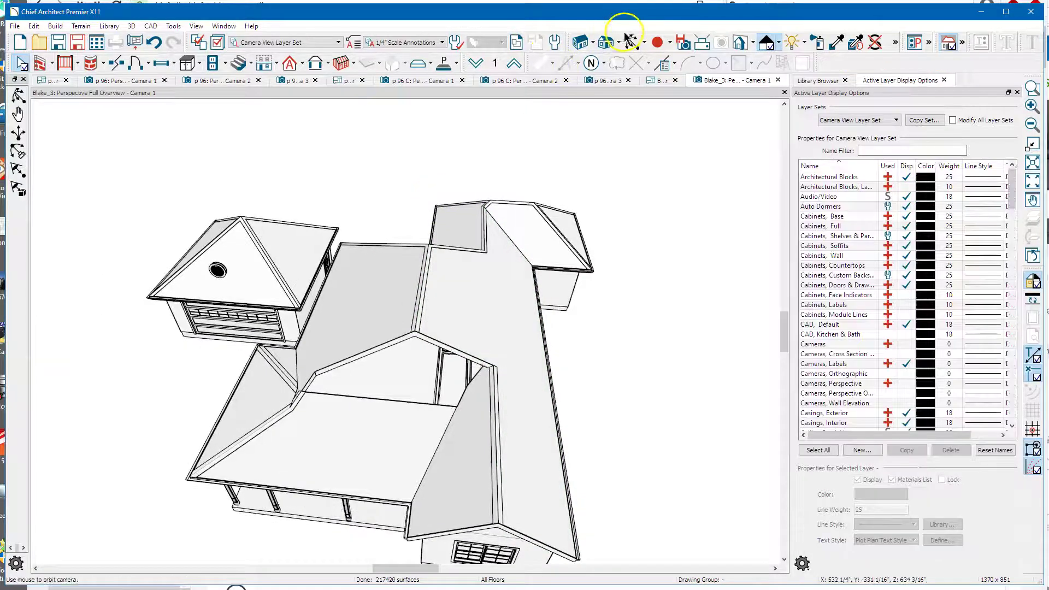
pyautogui.click(629, 38)
pyautogui.moveTo(585, 129); pyautogui.dragTo(440, 428)
pyautogui.press('Escape')
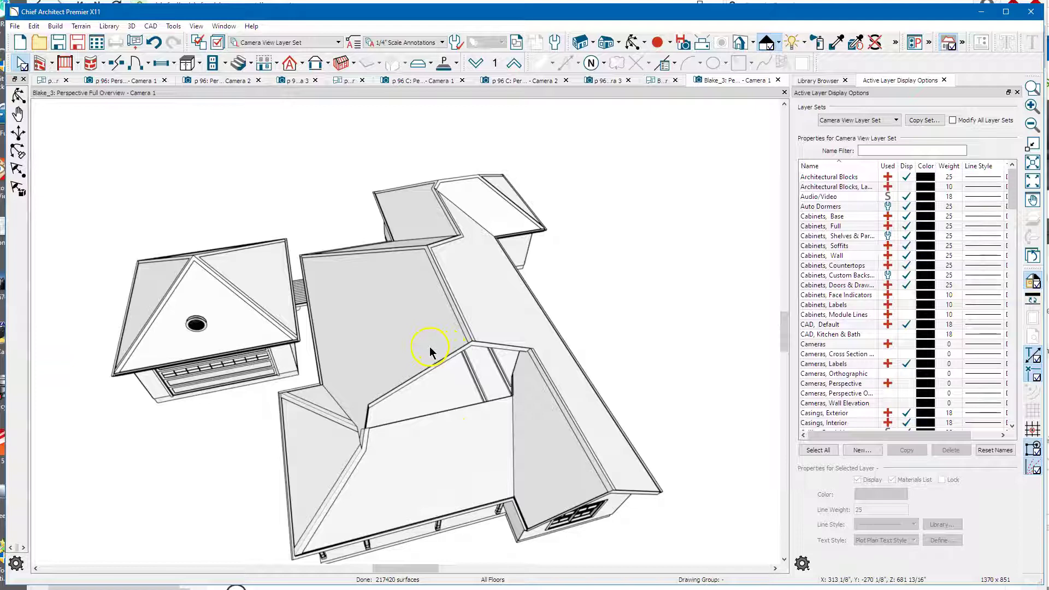
pyautogui.click(520, 343)
pyautogui.moveTo(511, 377); pyautogui.dragTo(518, 391)
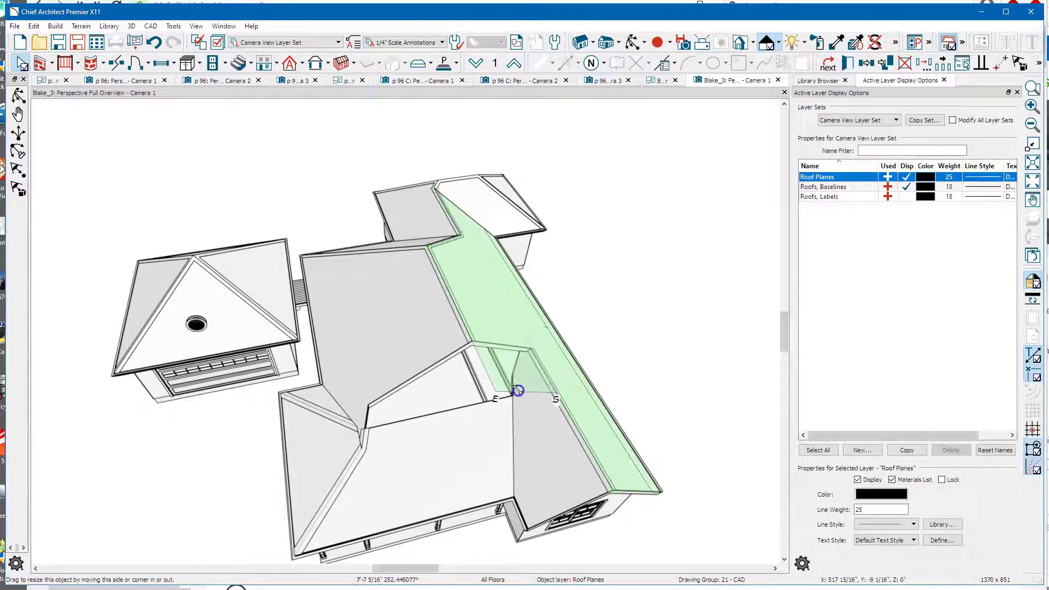
pyautogui.click(422, 372)
pyautogui.moveTo(419, 373); pyautogui.dragTo(494, 388)
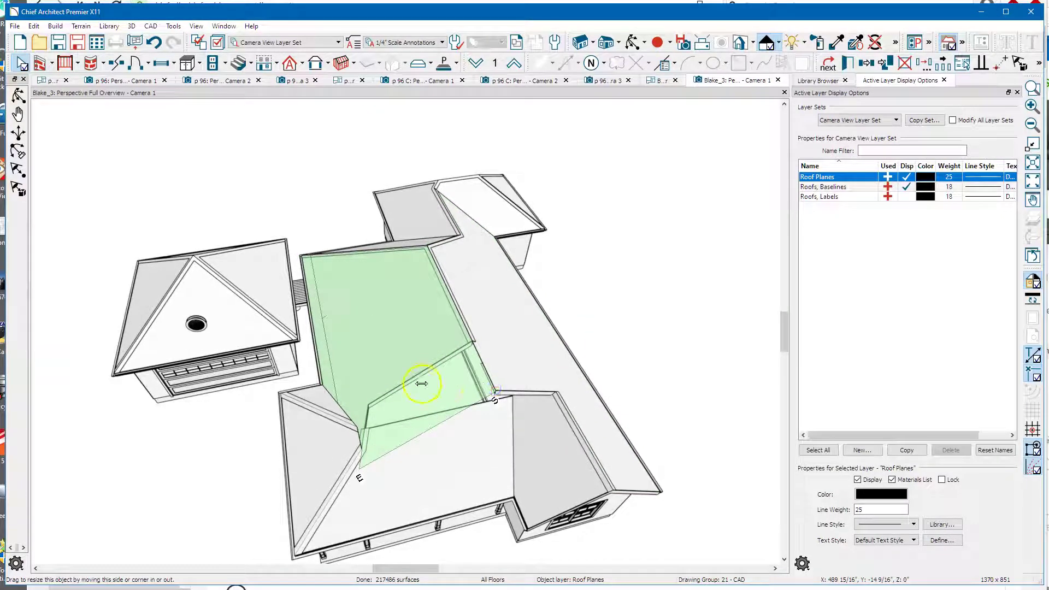
pyautogui.press('Escape')
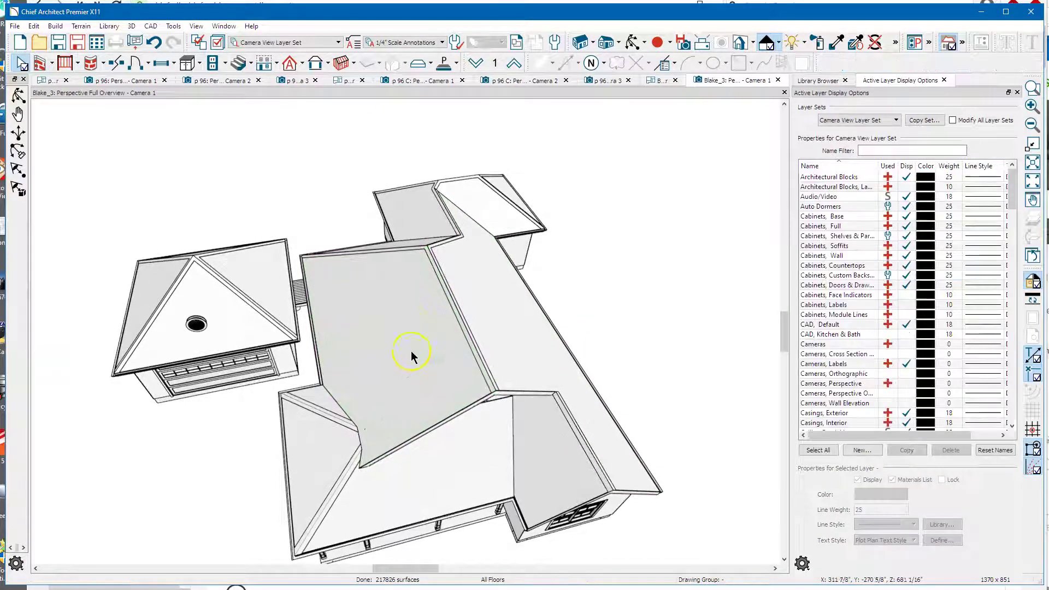
# - Pull the left gable plane's front edge back about 4'-9" to the end of the porch roof's hip line
pyautogui.click(404, 447)
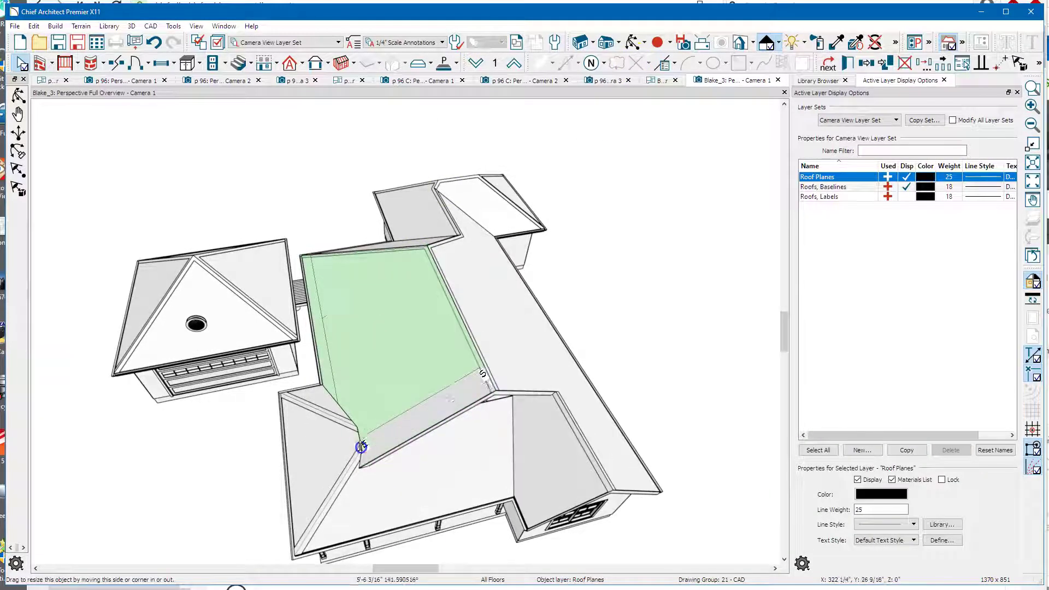
pyautogui.moveTo(361, 444); pyautogui.dragTo(363, 445)
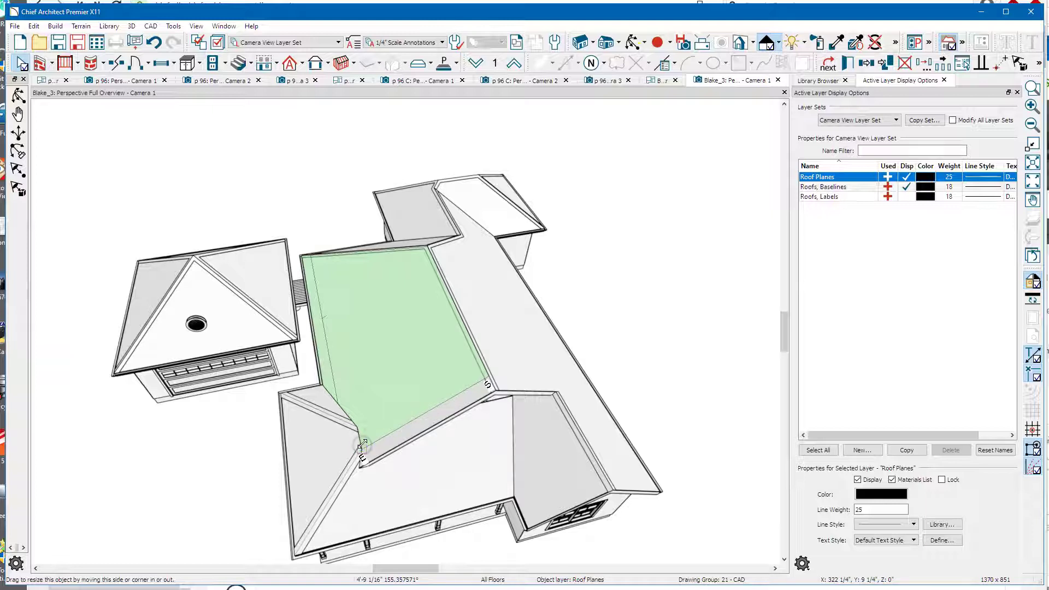
pyautogui.scroll(4, 339, 433)
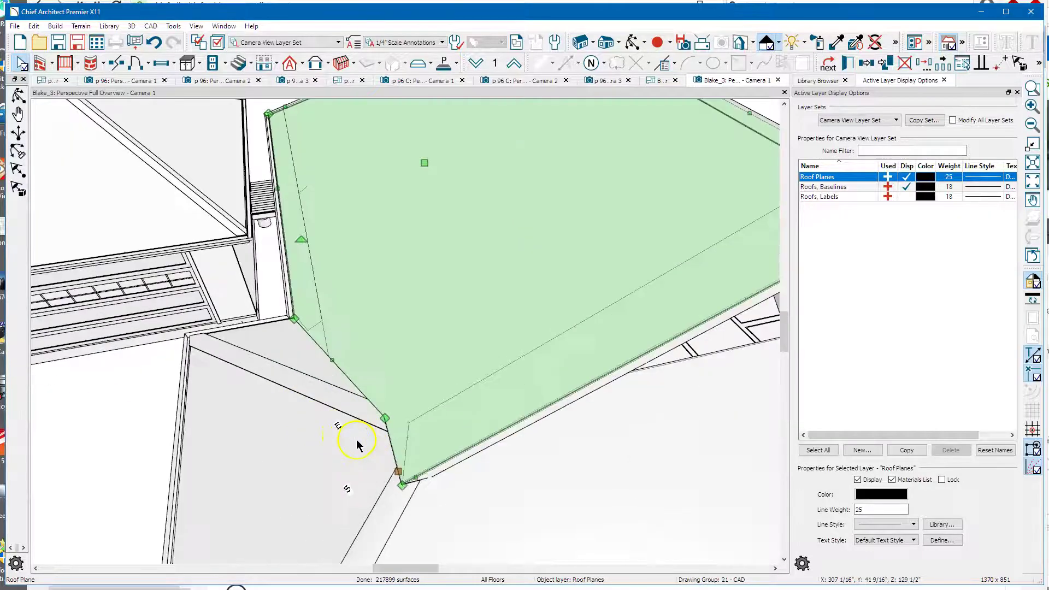
pyautogui.scroll(-3, 381, 468)
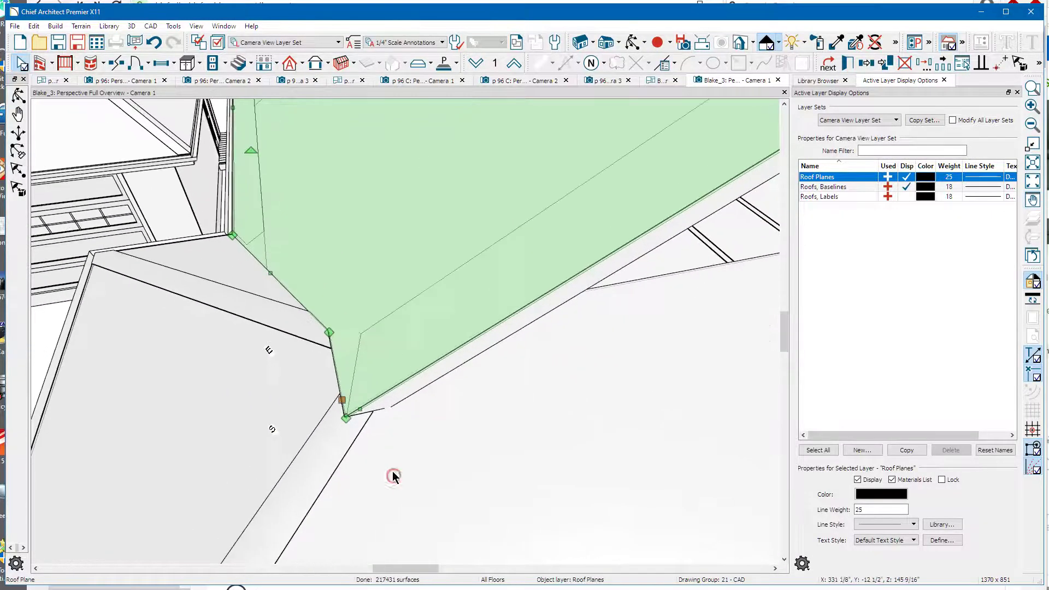
pyautogui.click(389, 474)
pyautogui.scroll(-4, 300, 434)
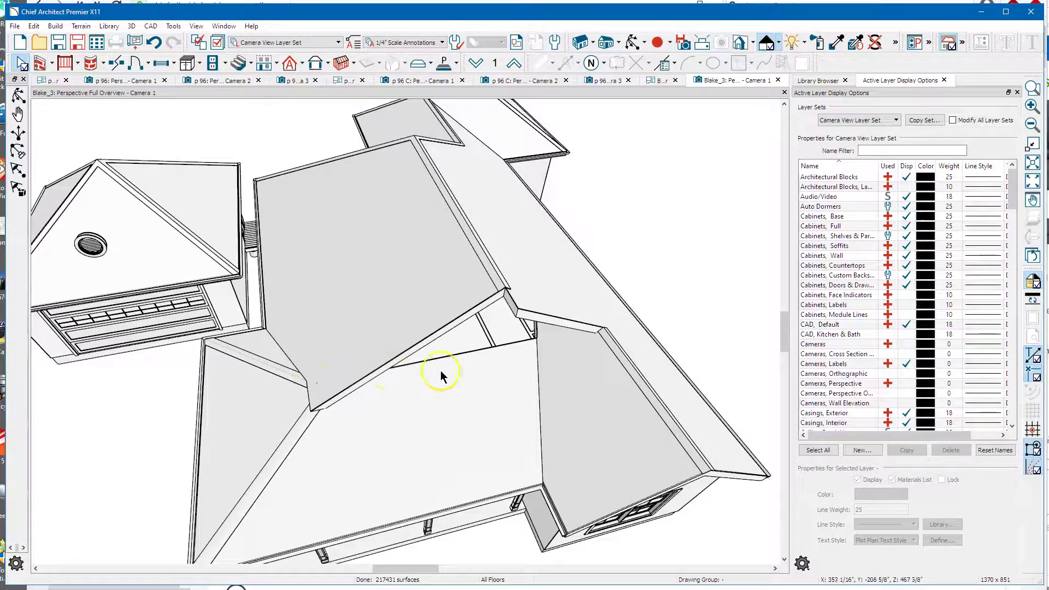
# - Pull the right gable plane's front edge back about 2'-8" to align with the left plane's front ridge corner
pyautogui.click(537, 312)
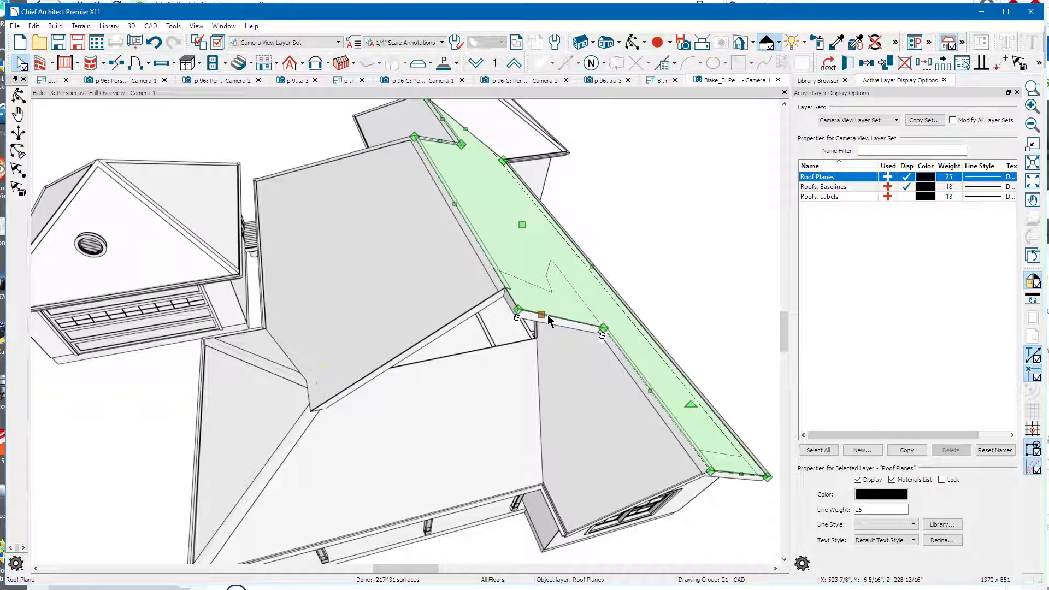
pyautogui.moveTo(547, 315); pyautogui.dragTo(506, 292)
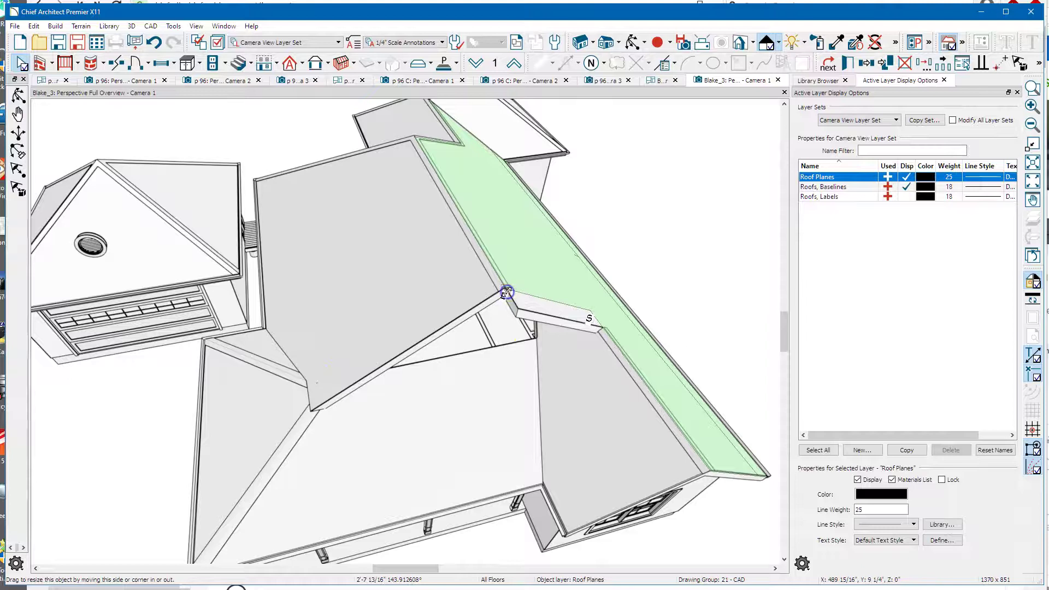
pyautogui.moveTo(476, 338); pyautogui.dragTo(479, 329)
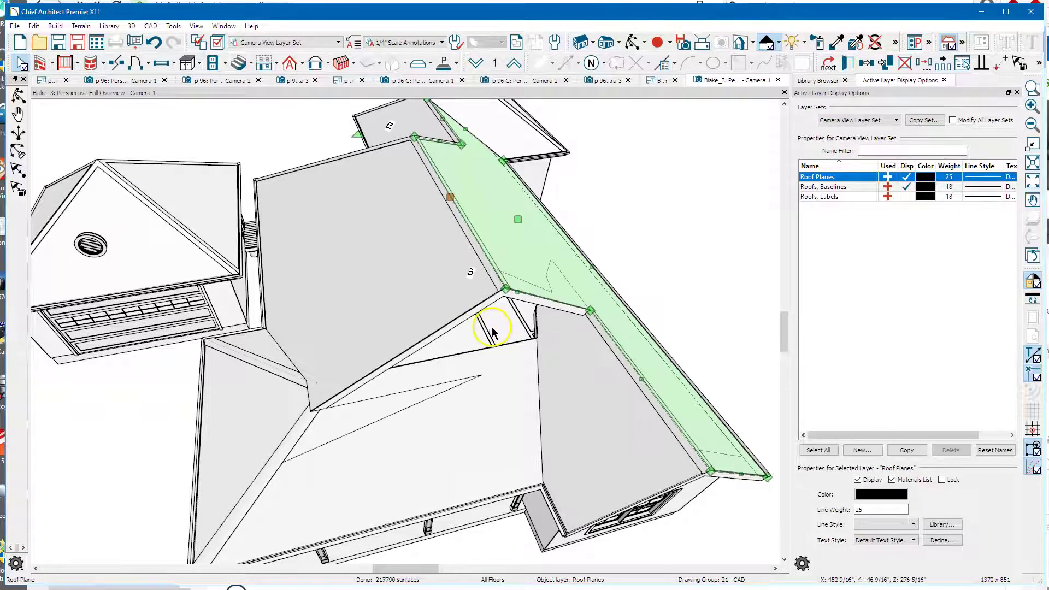
# - Examine from the front how the extended gable planes meet the porch roof plane
pyautogui.click(633, 42)
pyautogui.moveTo(632, 218); pyautogui.dragTo(373, 333)
pyautogui.moveTo(482, 349); pyautogui.dragTo(470, 337)
pyautogui.moveTo(398, 348); pyautogui.dragTo(397, 348)
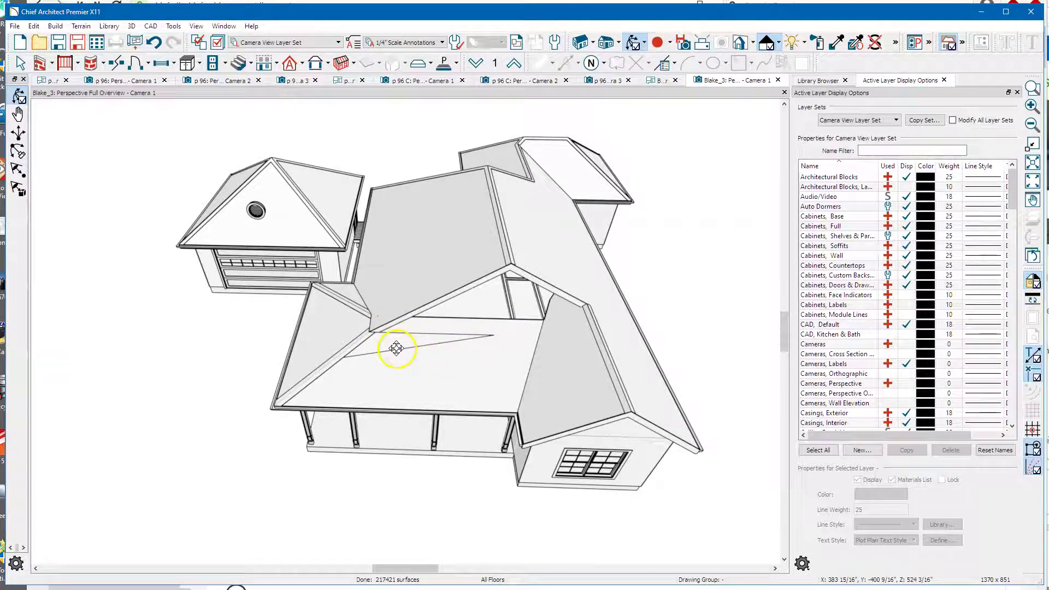
pyautogui.press('space')
pyautogui.click(395, 353)
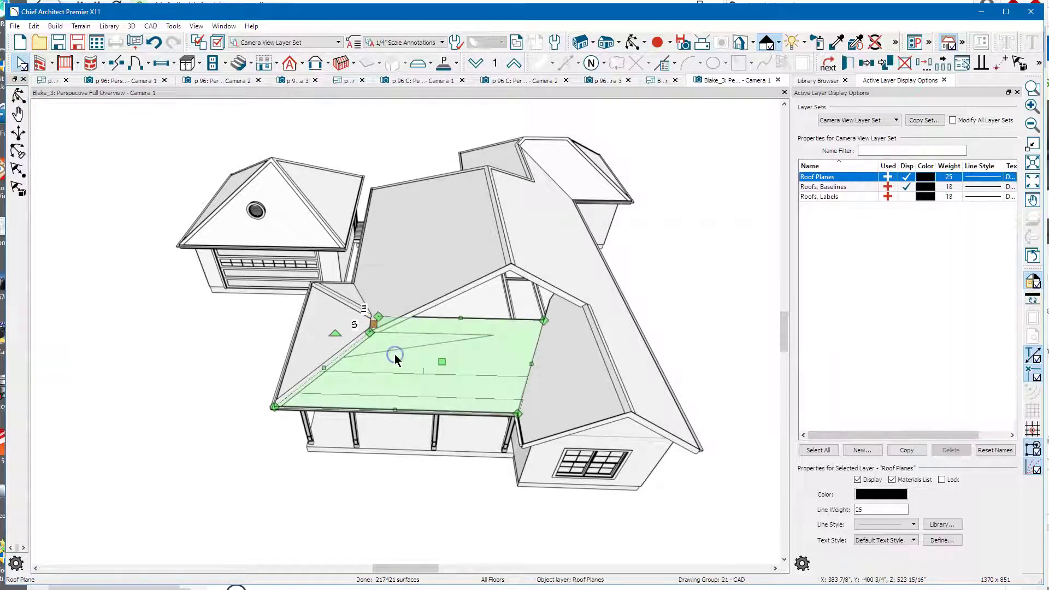
pyautogui.click(401, 347)
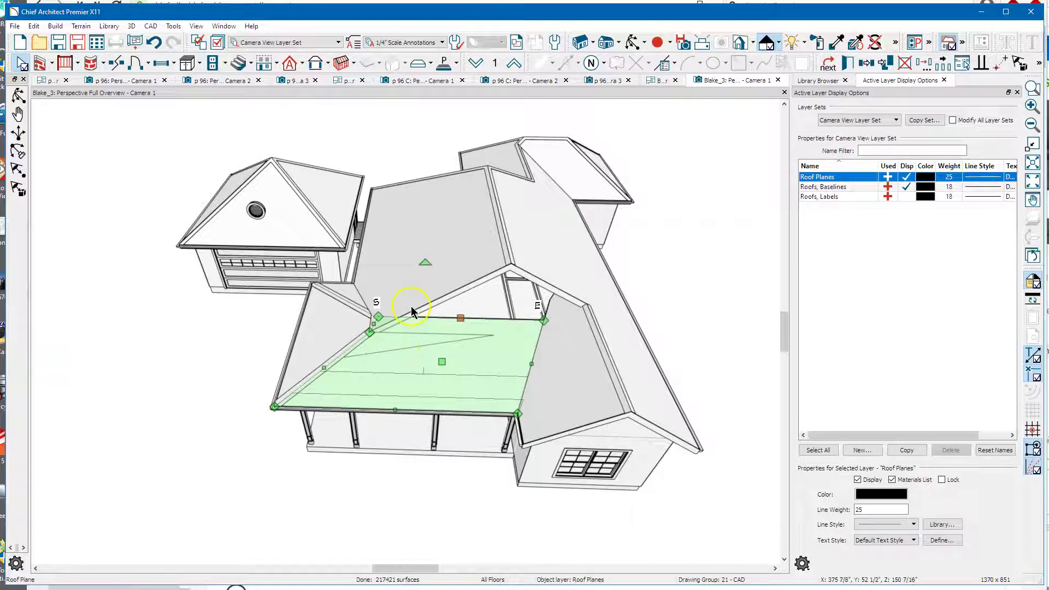
pyautogui.scroll(1, 512, 273)
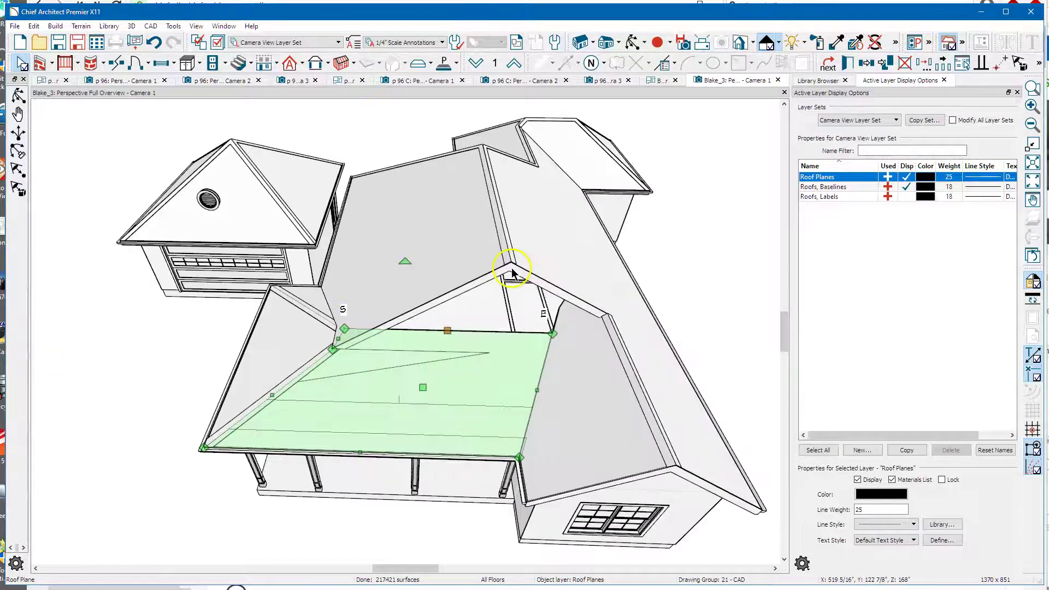
# - Trim the rear edge of the front wing's porch-side roof plane by about 3'-9" to meet the porch roof plane's upper corner
pyautogui.click(566, 321)
pyautogui.moveTo(586, 267); pyautogui.dragTo(591, 297)
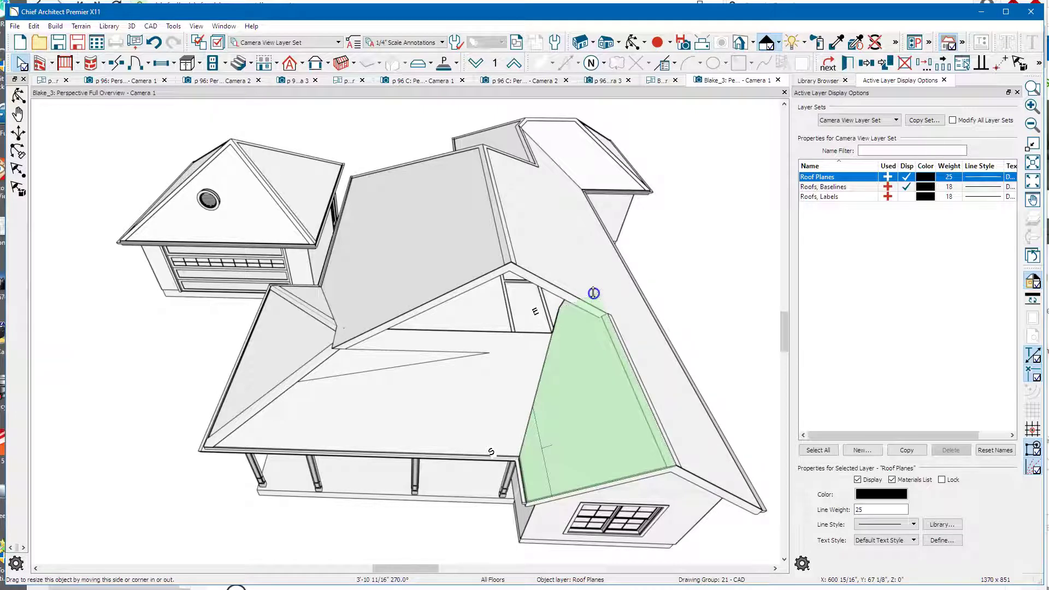
pyautogui.moveTo(582, 308); pyautogui.dragTo(552, 330)
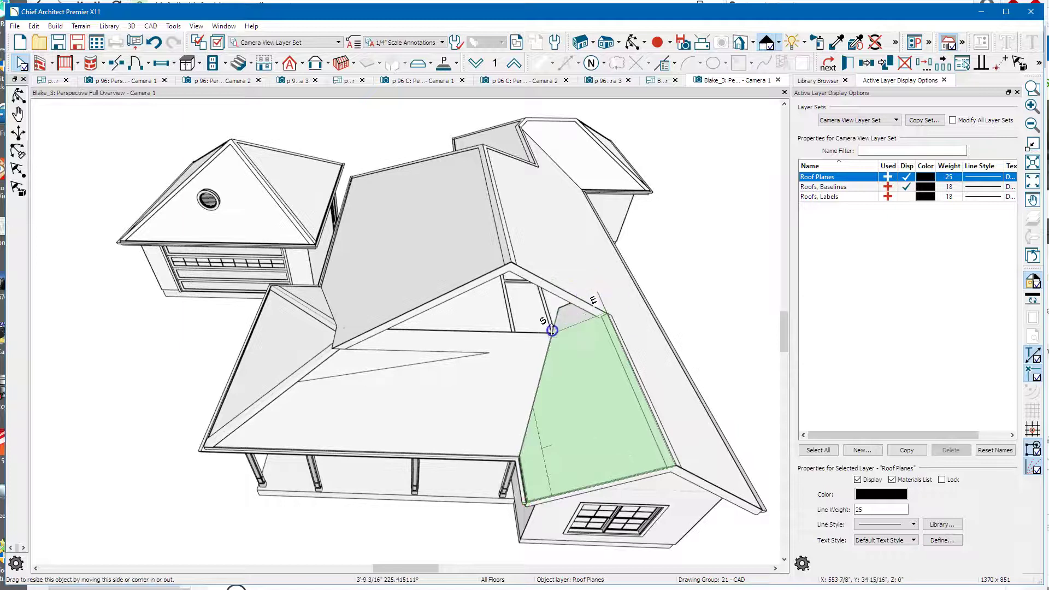
pyautogui.moveTo(467, 433); pyautogui.dragTo(468, 432)
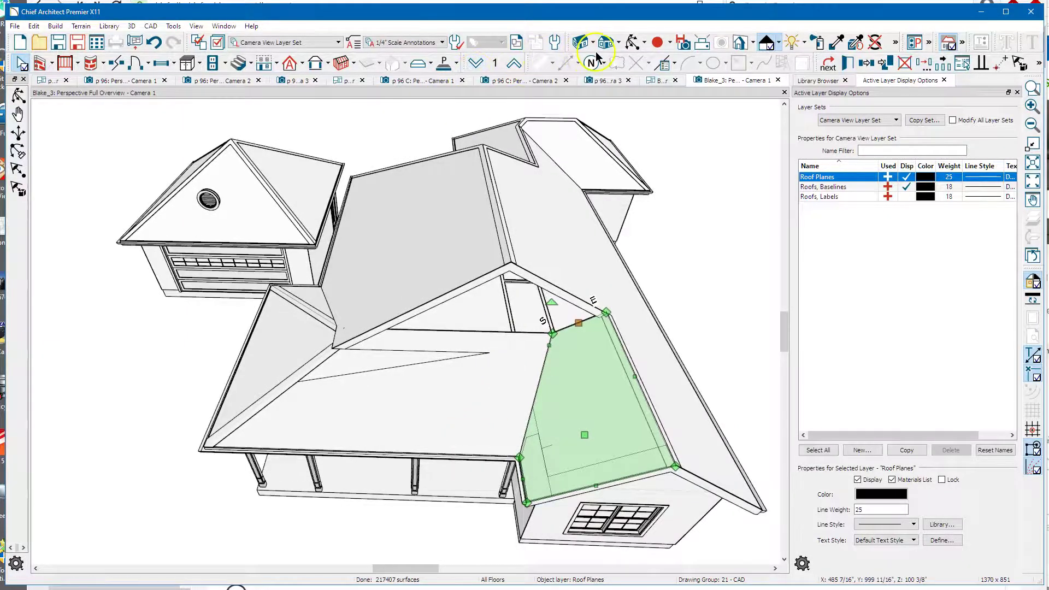
# - Check the open front gable from a lower angle, then switch to the Blake_3 1st Floor plan
pyautogui.click(631, 43)
pyautogui.moveTo(556, 232); pyautogui.dragTo(517, 224)
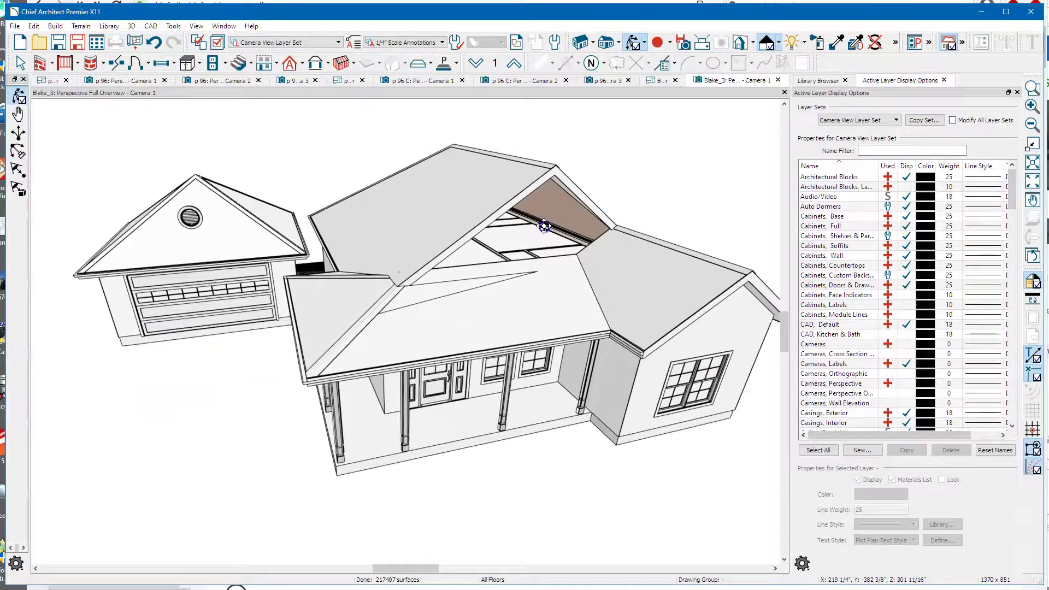
pyautogui.click(657, 80)
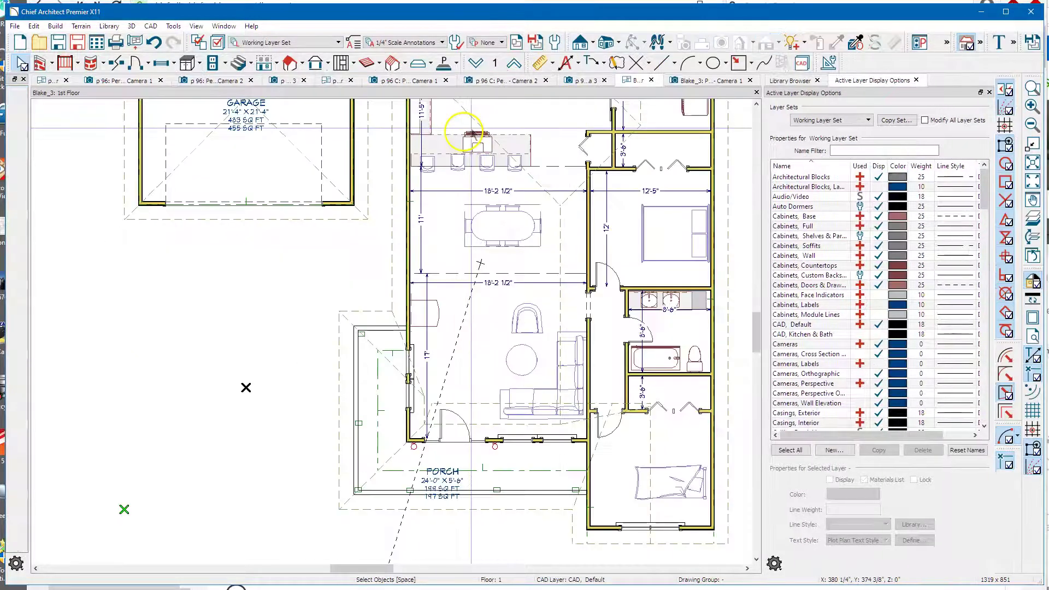
# - Inspect in the plan how the right gable roof plane's front edge runs from the main ridge to the front wing's ridge
pyautogui.scroll(3, 347, 234)
pyautogui.scroll(3, 443, 369)
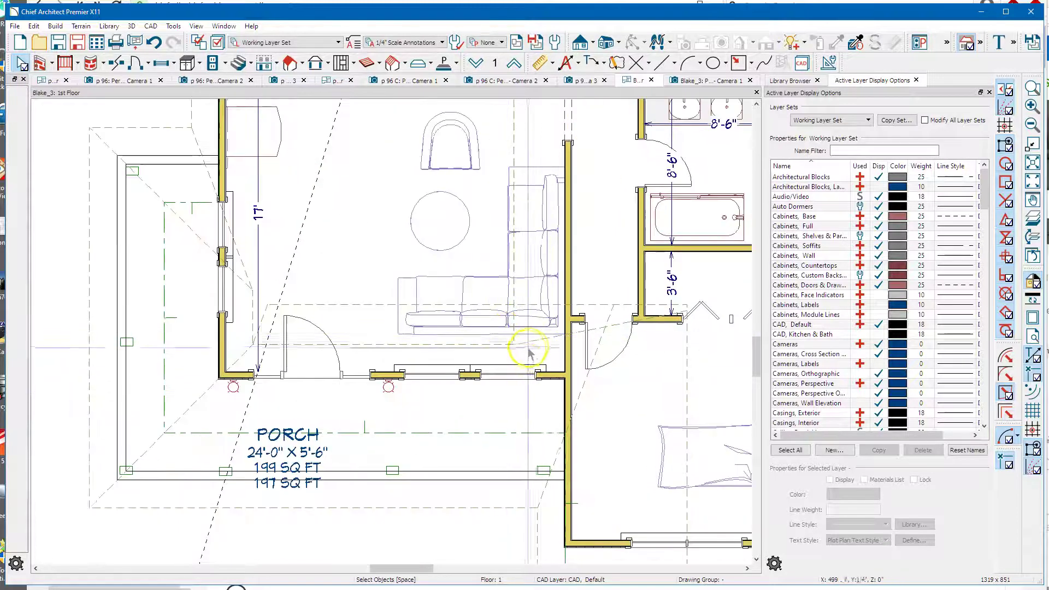
pyautogui.click(535, 348)
pyautogui.moveTo(536, 348); pyautogui.dragTo(690, 341)
pyautogui.scroll(5, 690, 340)
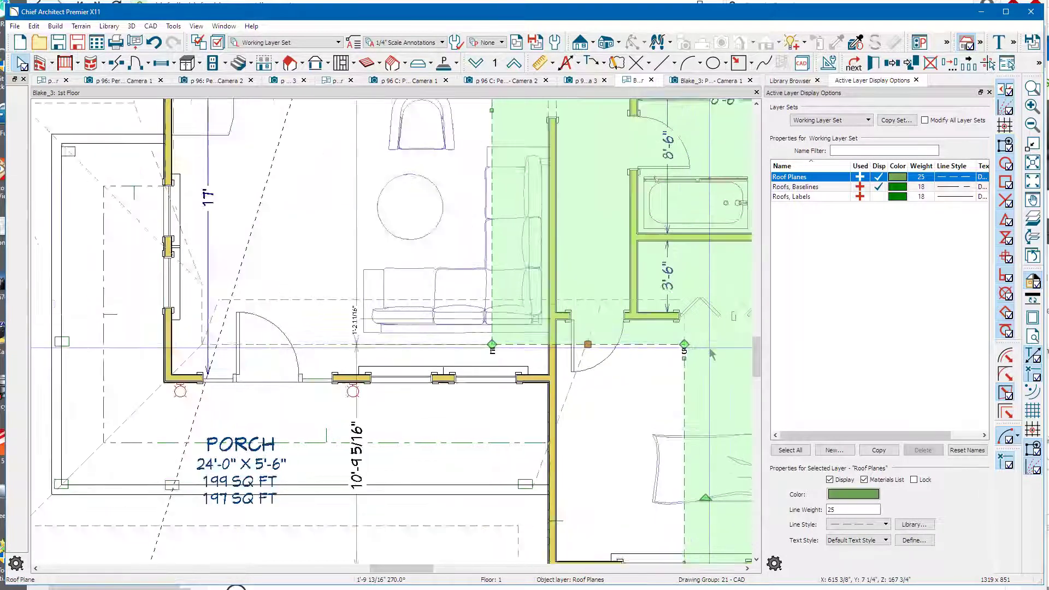
pyautogui.click(656, 345)
pyautogui.scroll(5, 657, 345)
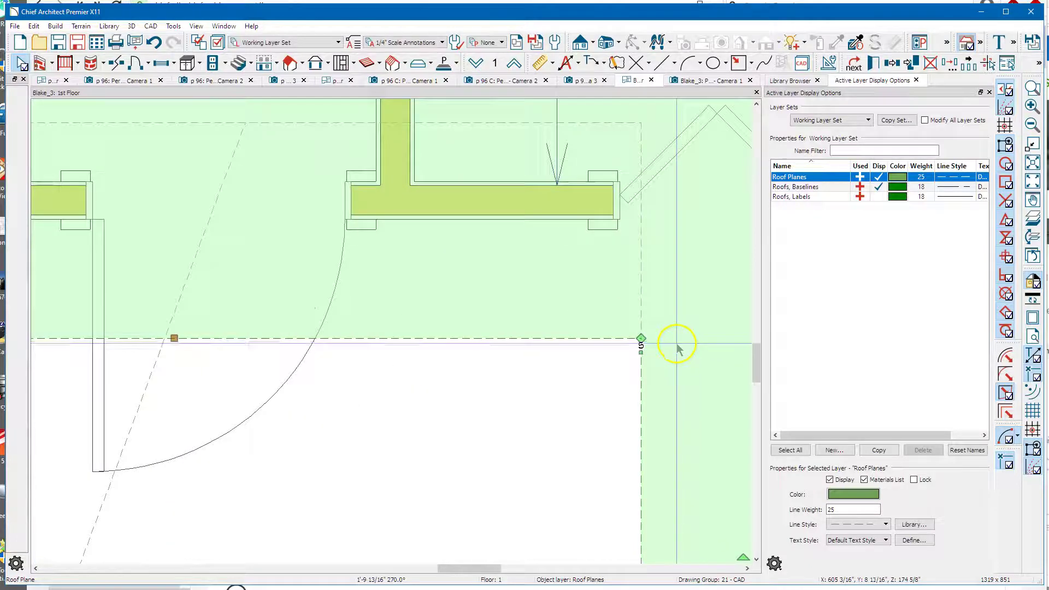
pyautogui.moveTo(623, 340)
pyautogui.mouseDown()
pyautogui.moveTo(625, 285)
pyautogui.moveTo(626, 337)
pyautogui.mouseUp()
pyautogui.scroll(-4, 653, 304)
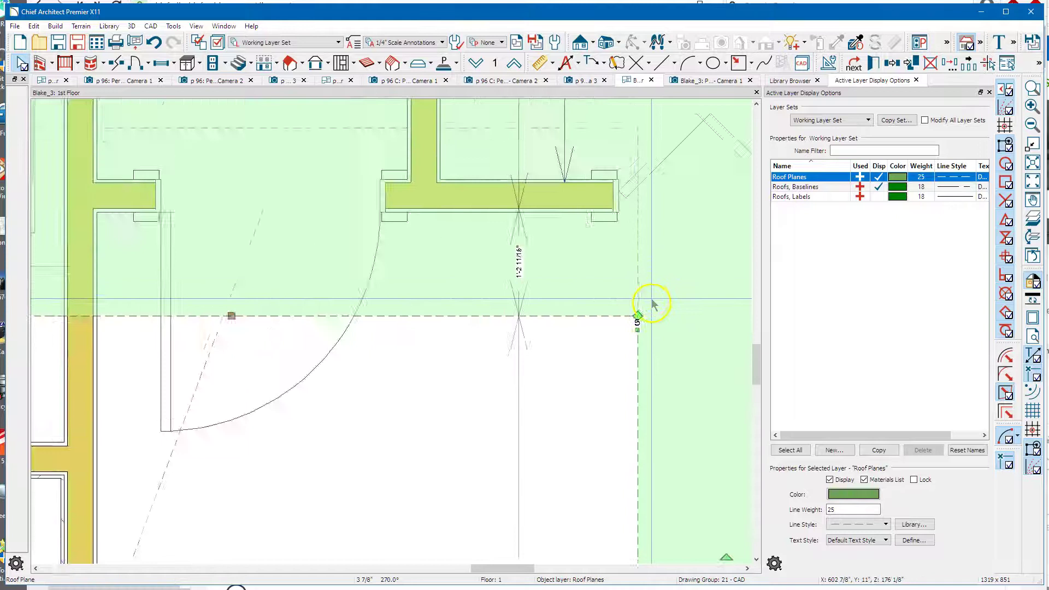
pyautogui.scroll(-5, 653, 310)
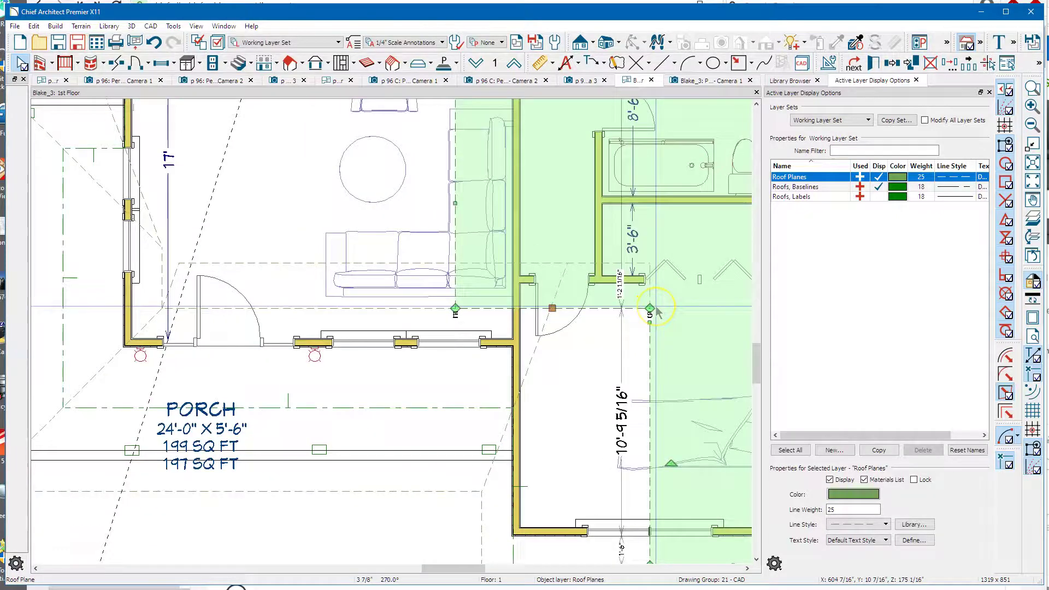
pyautogui.scroll(-2, 656, 311)
pyautogui.moveTo(363, 288); pyautogui.dragTo(394, 306, button='middle')
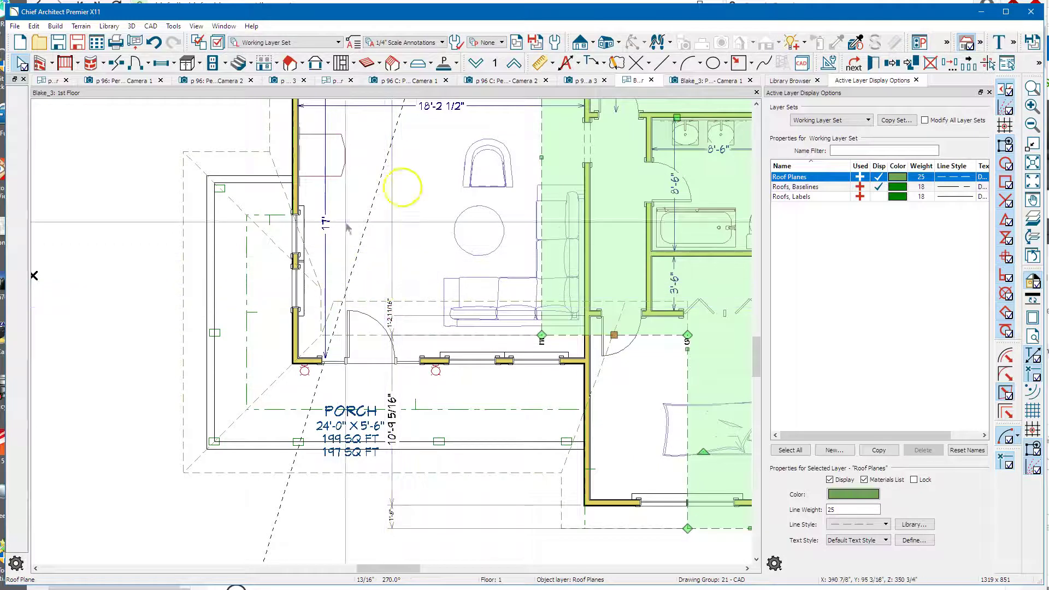
# - Draw a straight exterior wall on the attic floor along the porch roof plane's upper edge, under the front gable
pyautogui.click(514, 63)
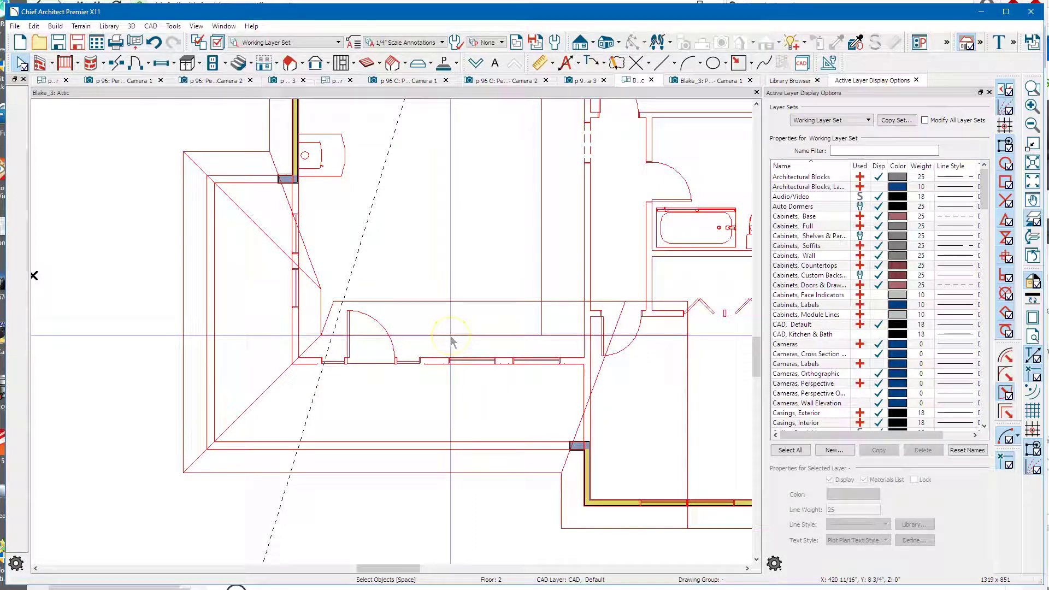
pyautogui.click(40, 63)
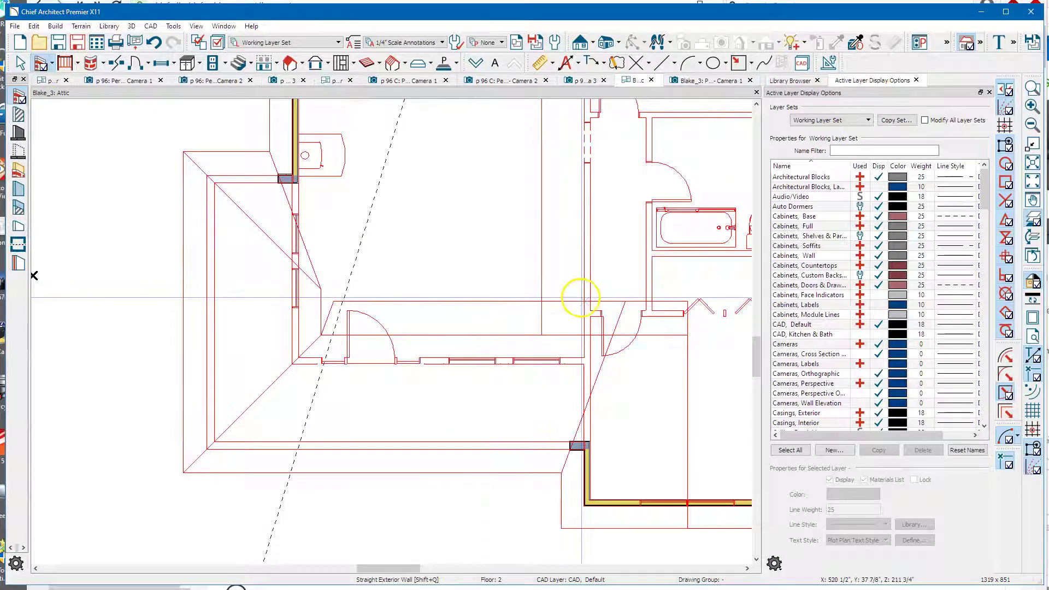
pyautogui.moveTo(581, 301); pyautogui.dragTo(335, 309)
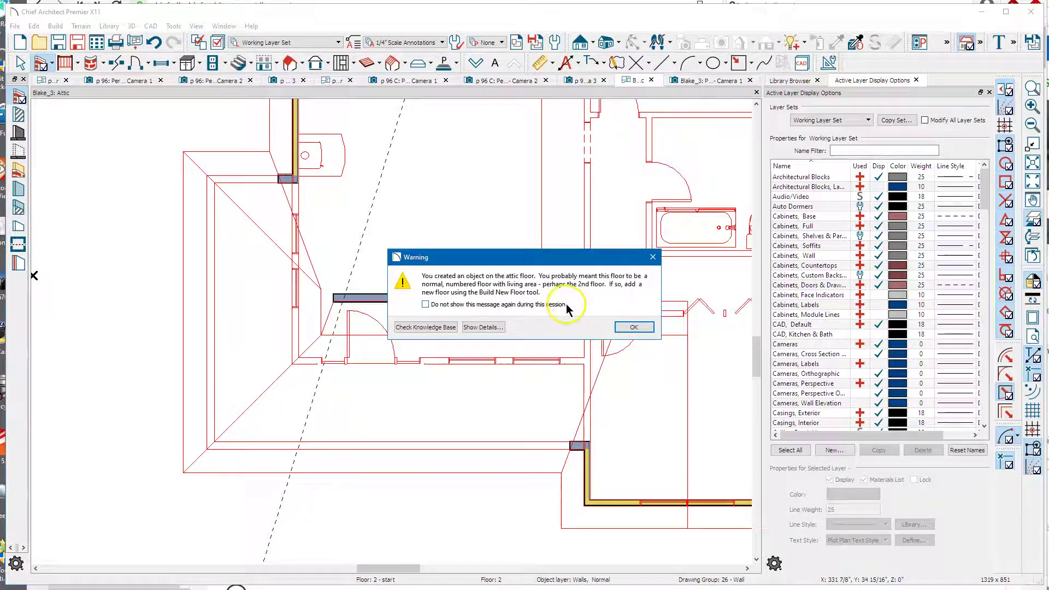
pyautogui.click(634, 327)
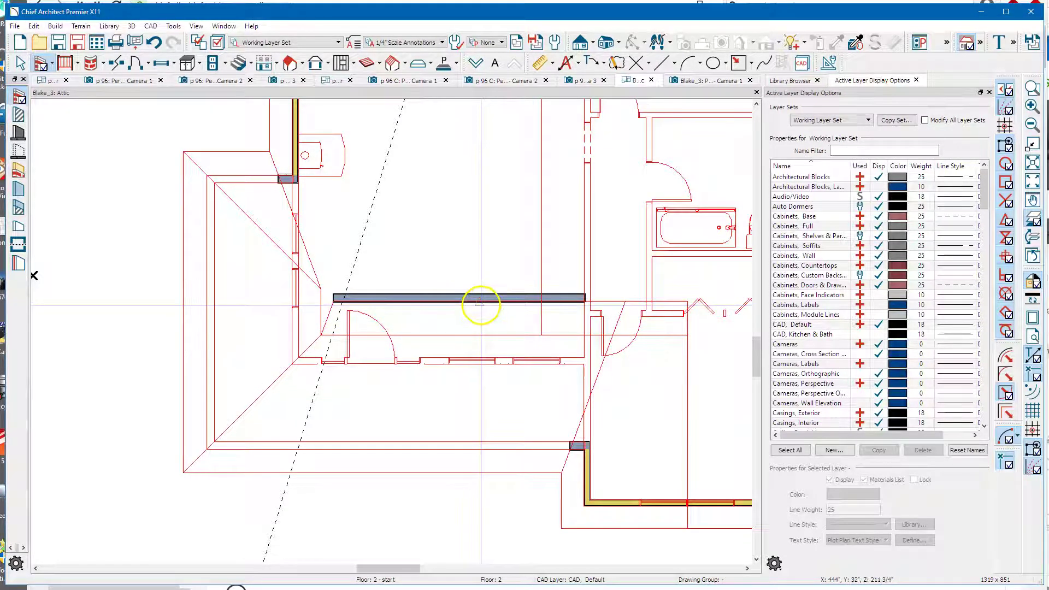
# - In the perspective view, extend the new attic wall's right end across the gable opening, making it about 263 1/8" long
pyautogui.click(706, 82)
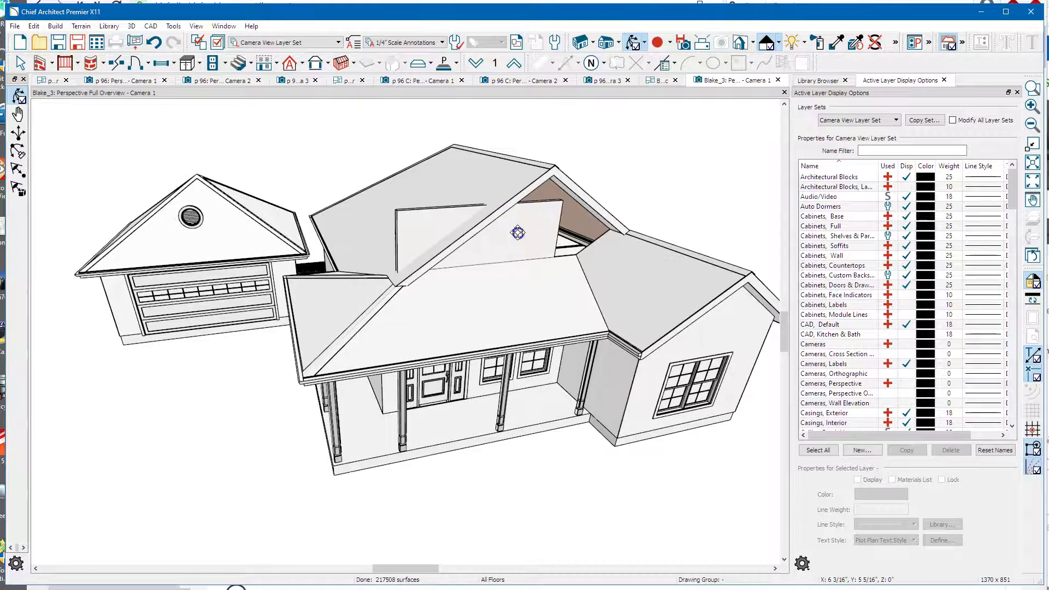
pyautogui.moveTo(518, 233)
pyautogui.mouseDown()
pyautogui.moveTo(479, 231)
pyautogui.moveTo(477, 206)
pyautogui.moveTo(499, 242)
pyautogui.mouseUp()
pyautogui.press('space')
pyautogui.click(479, 262)
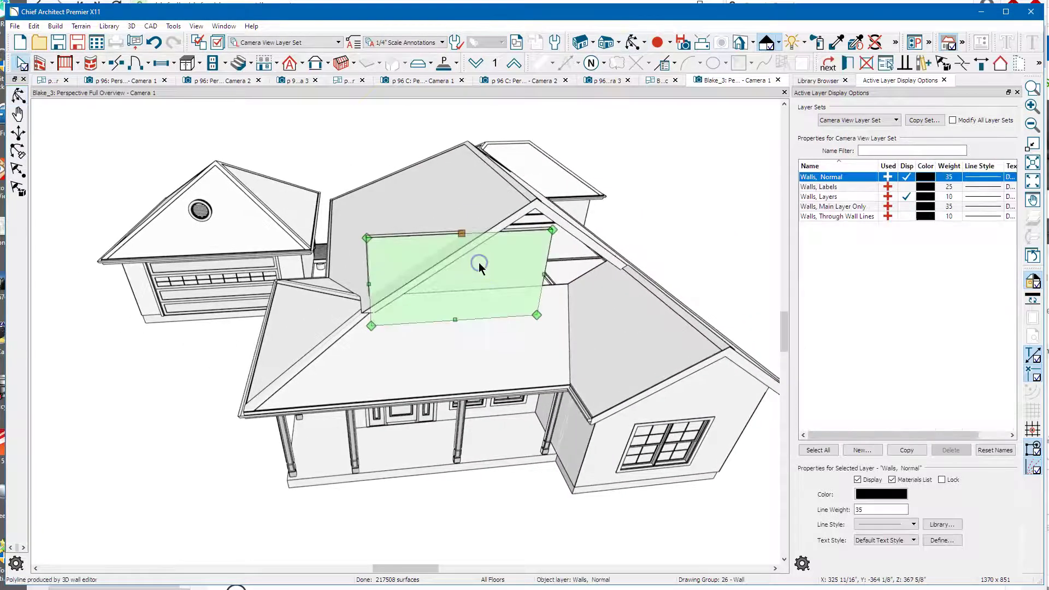
pyautogui.moveTo(544, 275); pyautogui.dragTo(606, 271)
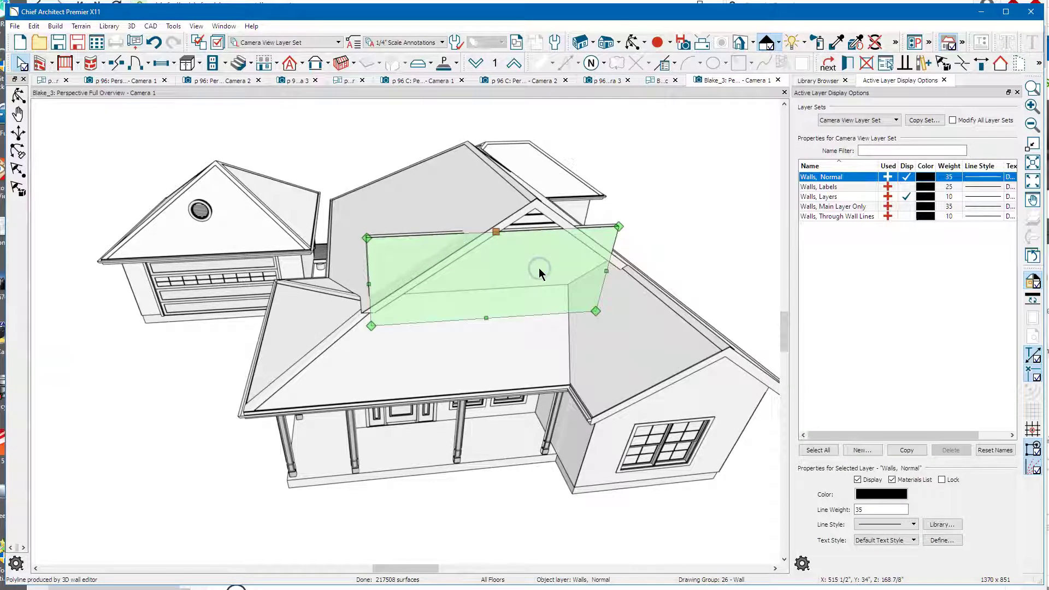
# - Define the new front wall as an Attic Wall in its specification
pyautogui.doubleClick(539, 268)
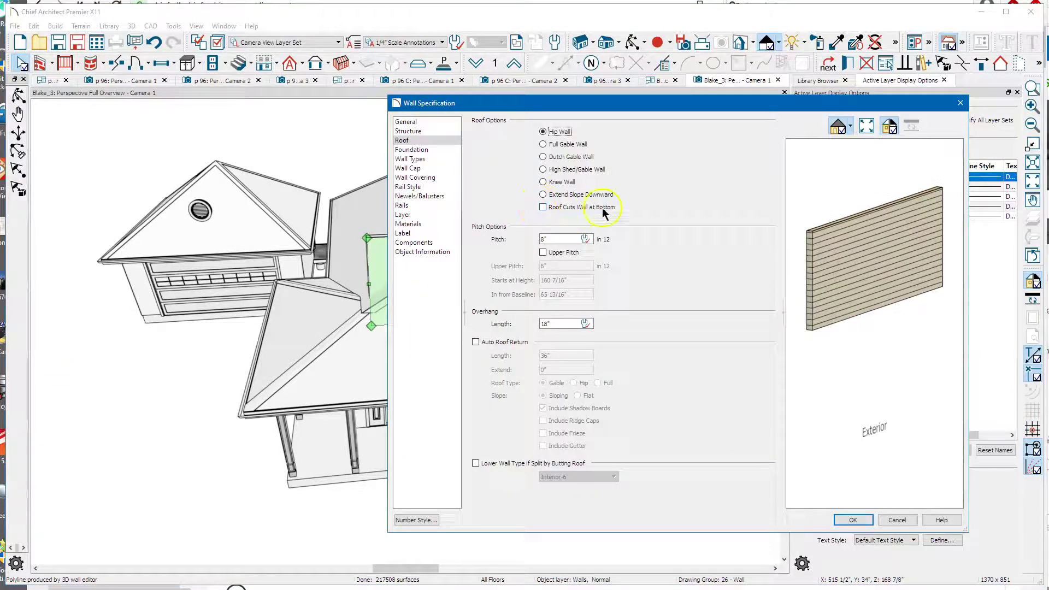
pyautogui.click(407, 121)
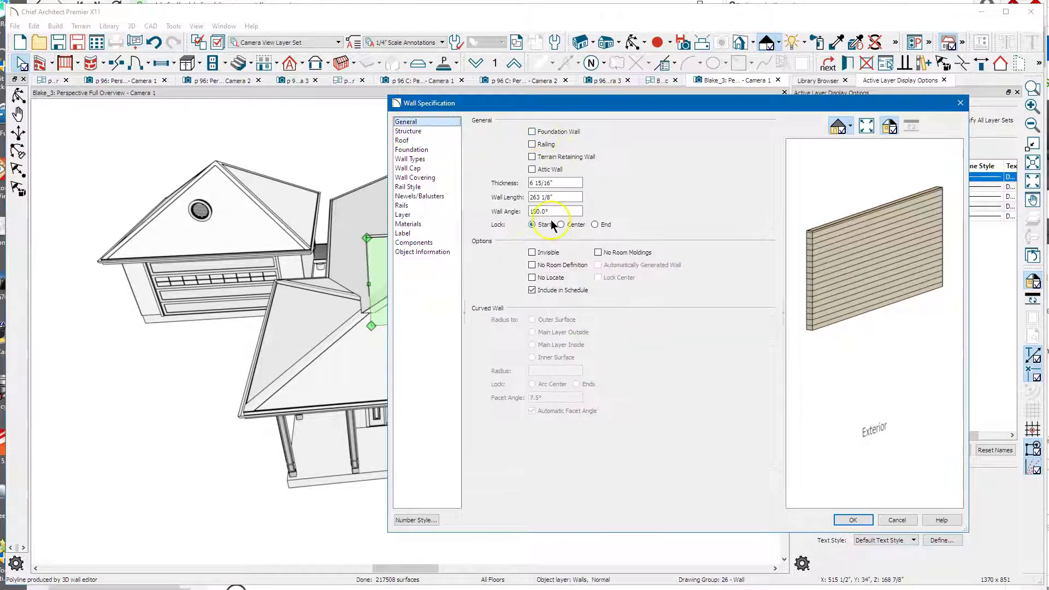
pyautogui.click(550, 170)
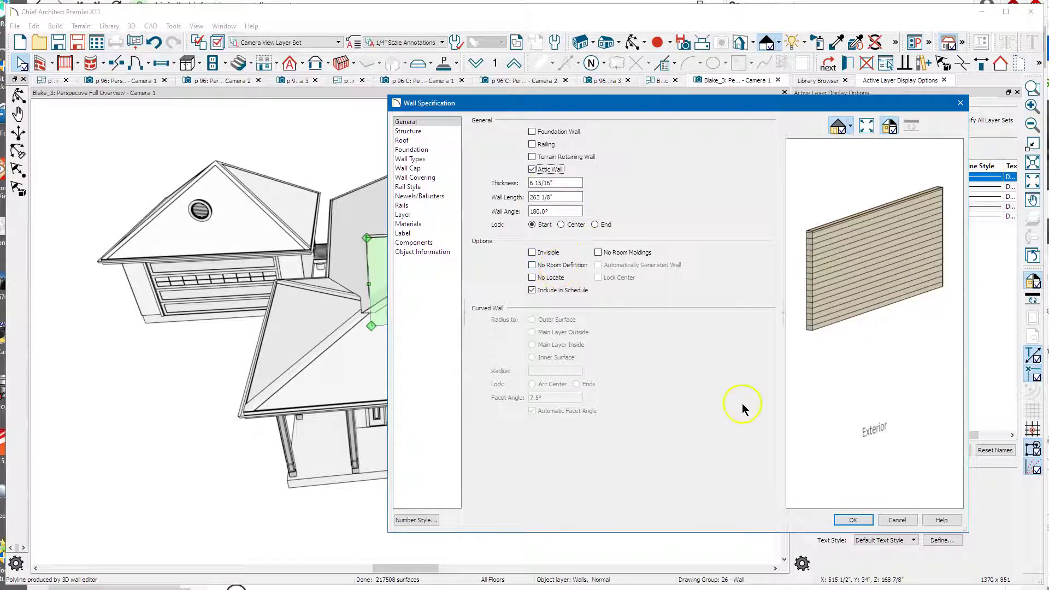
pyautogui.click(852, 520)
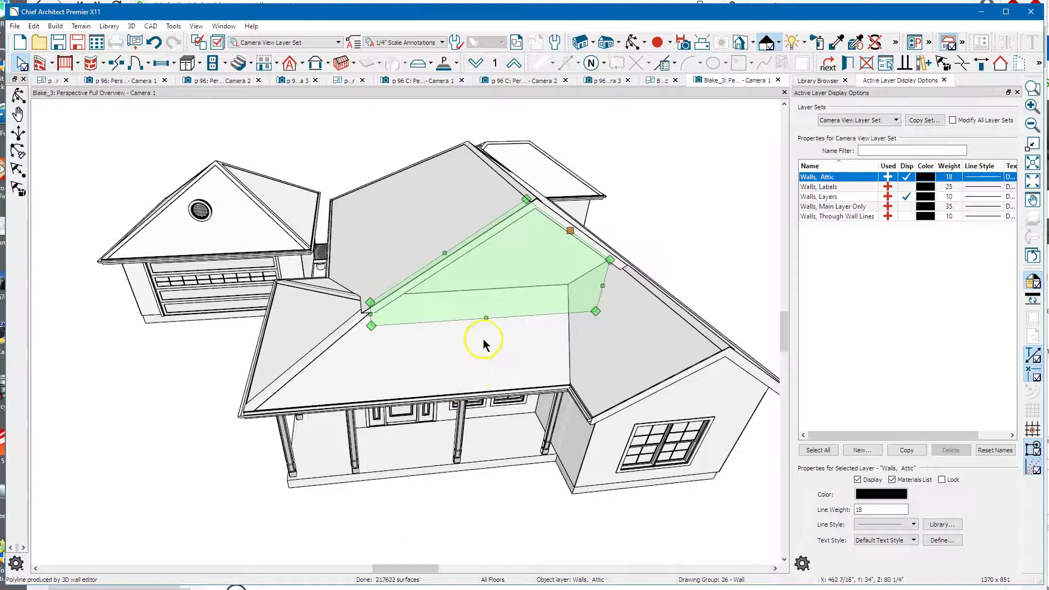
# - Examine the front gable wall, the entry wall below it and their junctions with the porch roof from several angles
pyautogui.press('Escape')
pyautogui.click(632, 42)
pyautogui.moveTo(602, 213); pyautogui.dragTo(536, 281)
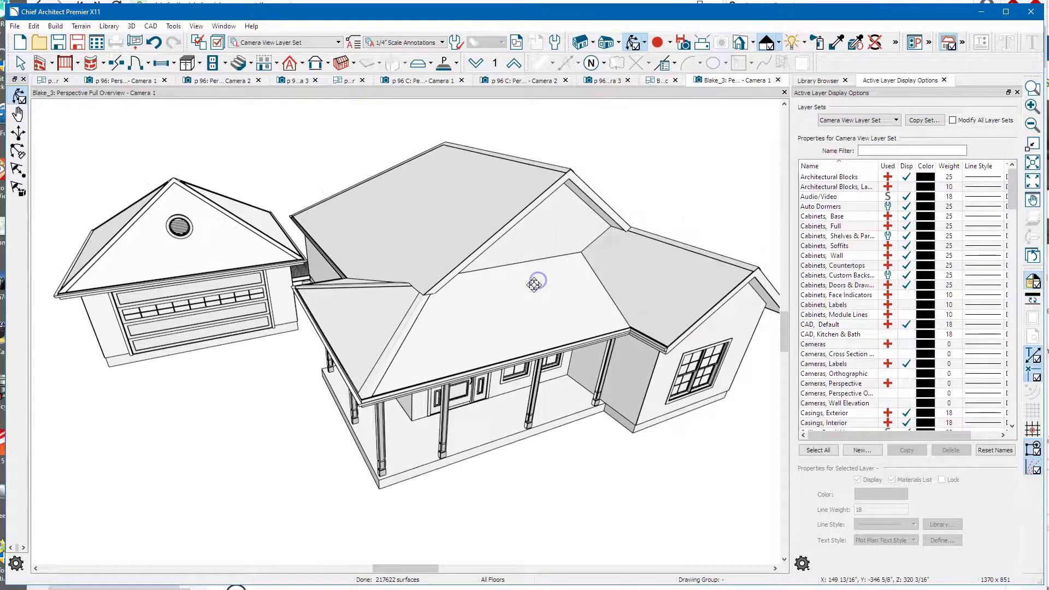
pyautogui.press('space')
pyautogui.click(547, 222)
pyautogui.press('Escape')
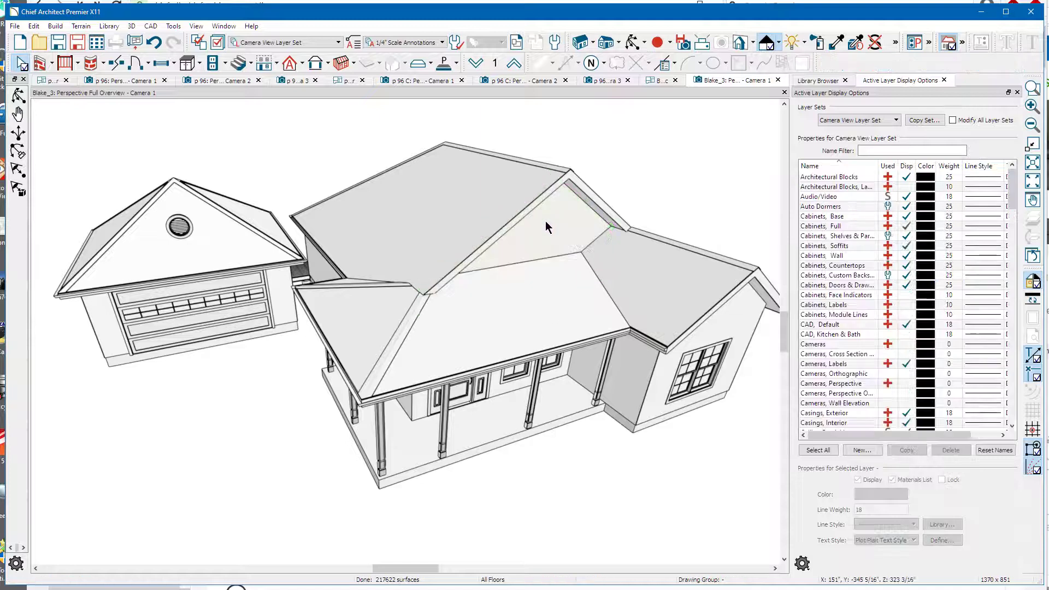
pyautogui.click(496, 382)
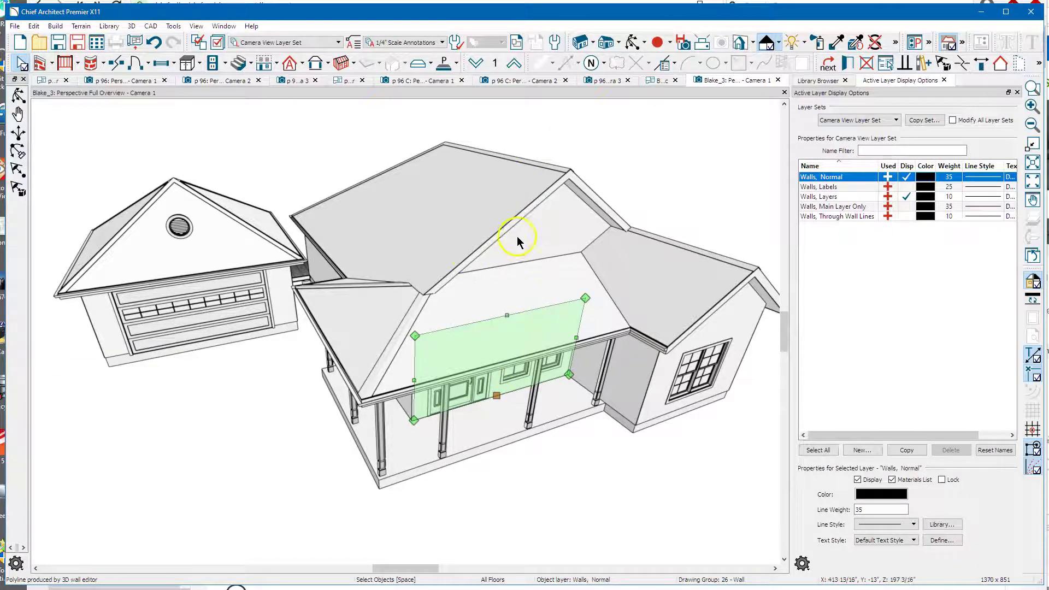
pyautogui.press('Escape')
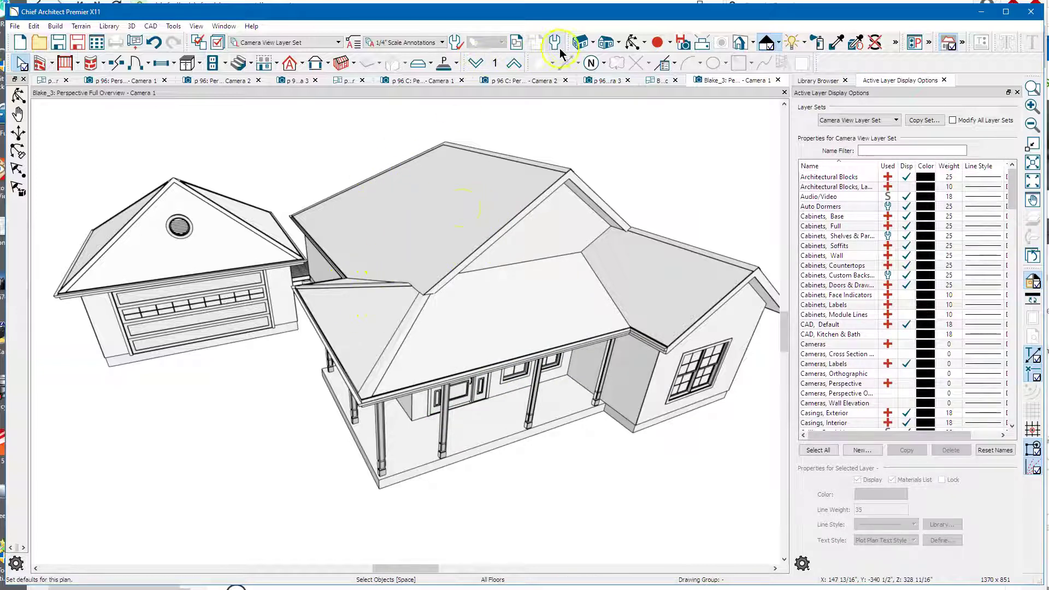
pyautogui.click(633, 43)
pyautogui.moveTo(604, 292); pyautogui.dragTo(573, 296)
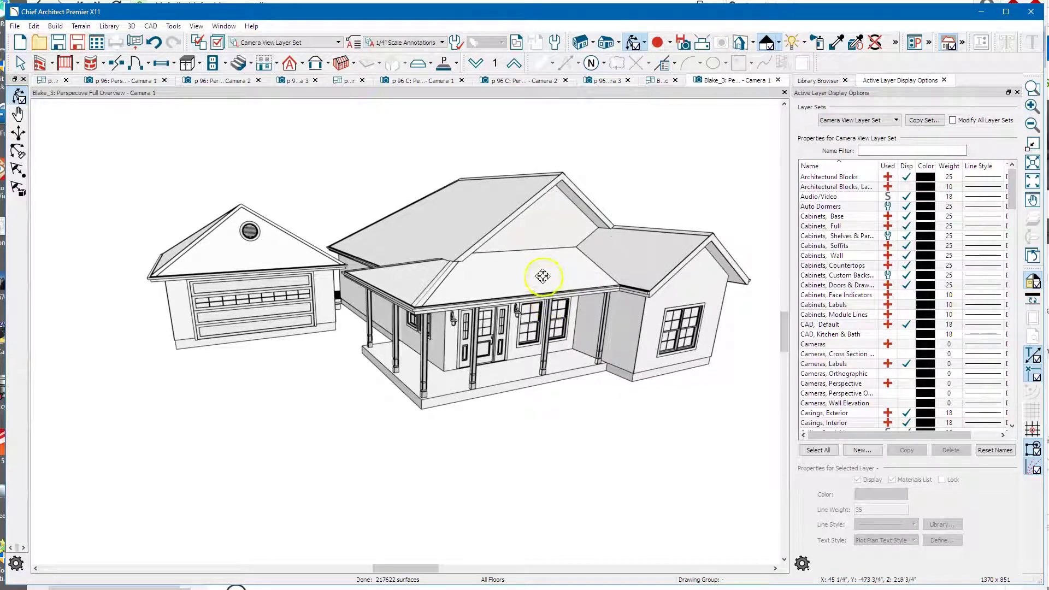
pyautogui.scroll(2, 544, 232)
pyautogui.press('space')
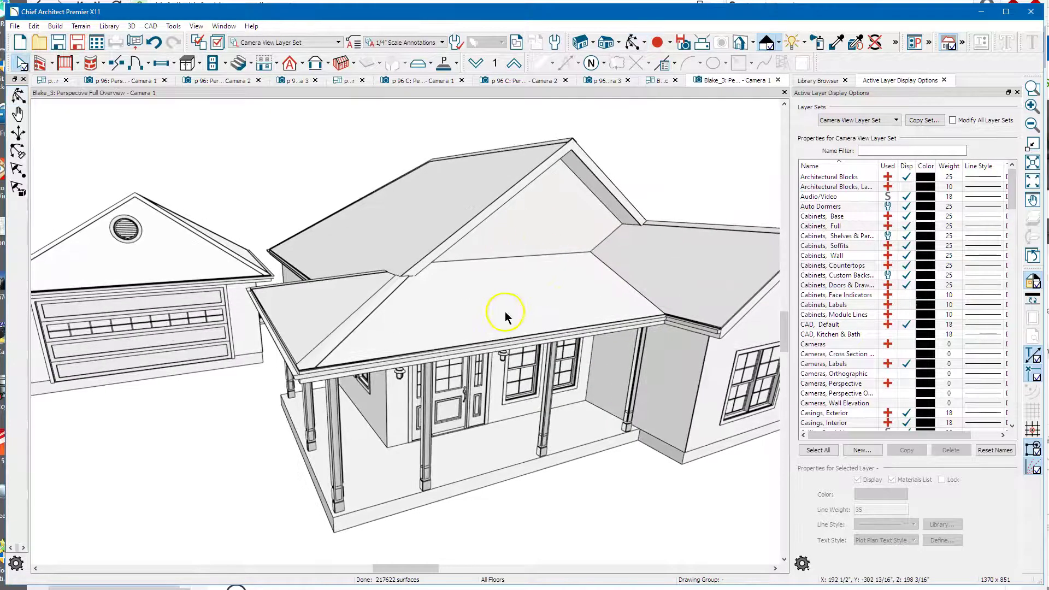
# - Select the three porch roof planes together and move them by a Z delta of -12" with Transform/Replicate
pyautogui.click(633, 42)
pyautogui.moveTo(536, 185); pyautogui.dragTo(530, 270)
pyautogui.press('space')
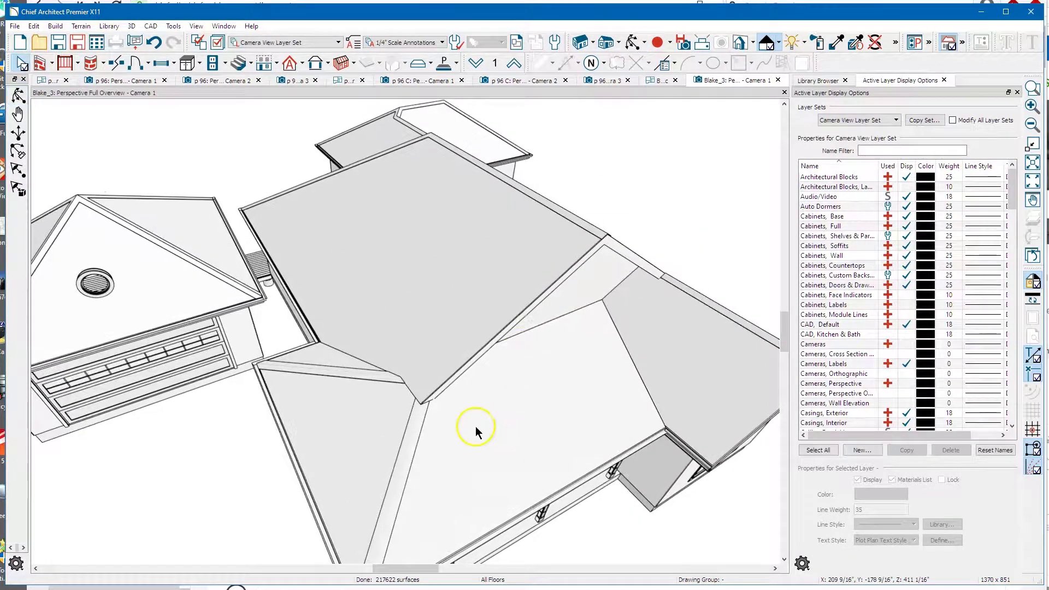
pyautogui.click(428, 424)
pyautogui.keyDown('shift'); pyautogui.click(333, 438); pyautogui.keyUp('shift')
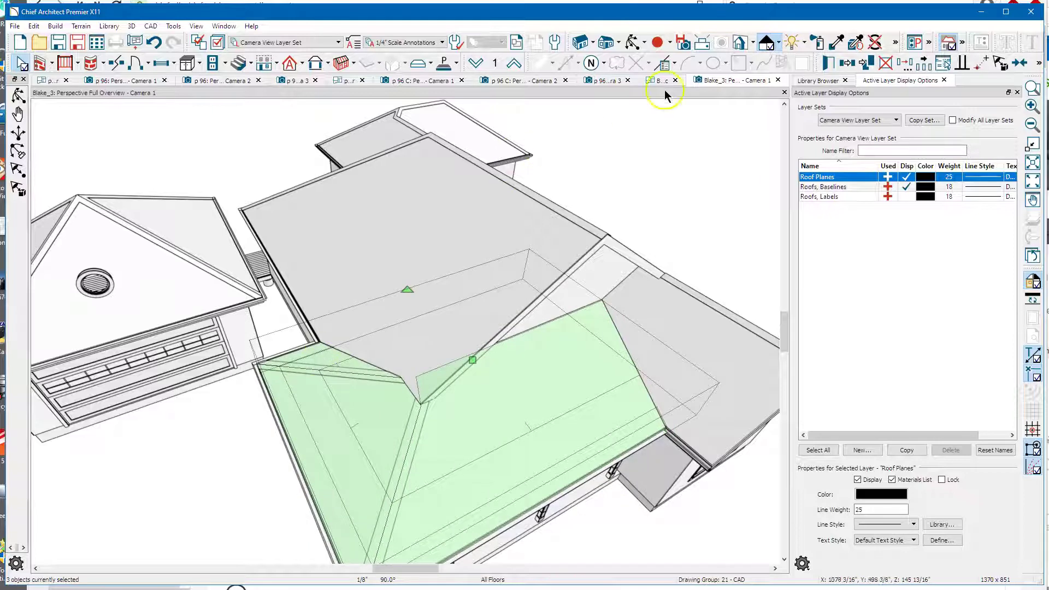
pyautogui.click(904, 64)
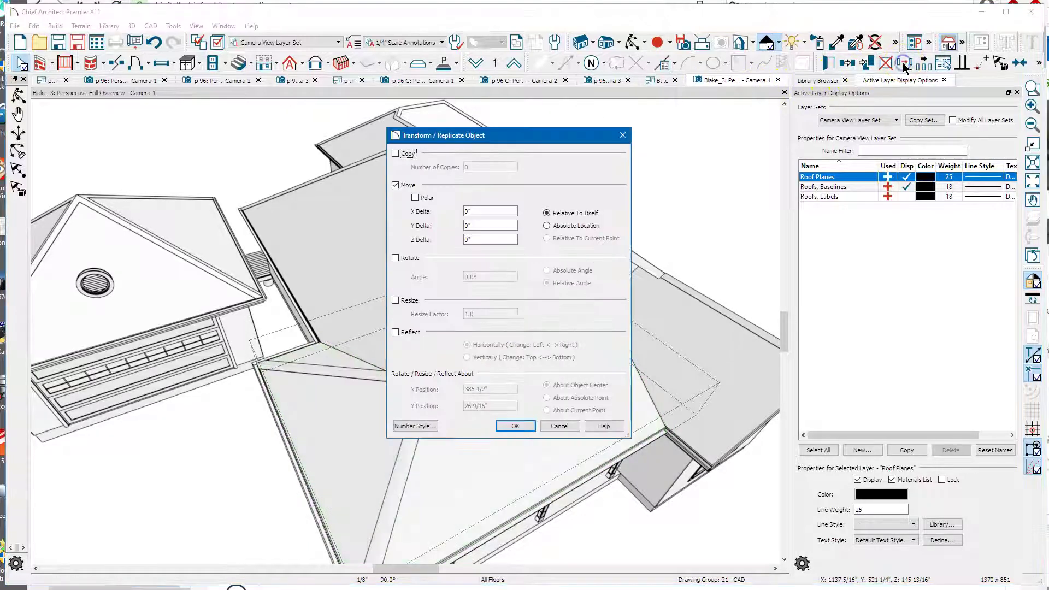
pyautogui.doubleClick(470, 240)
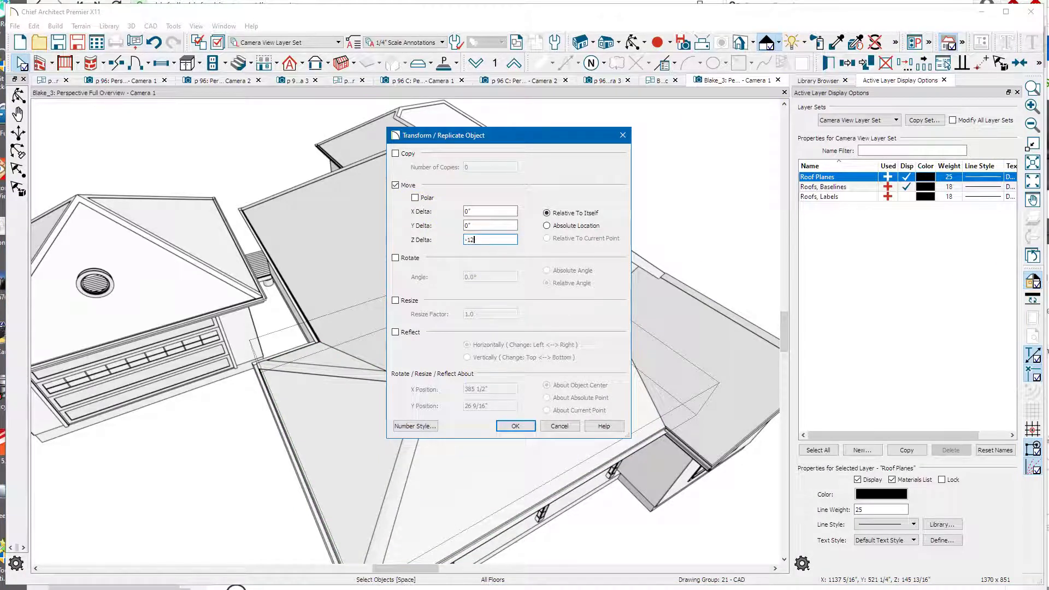
pyautogui.press('Return')
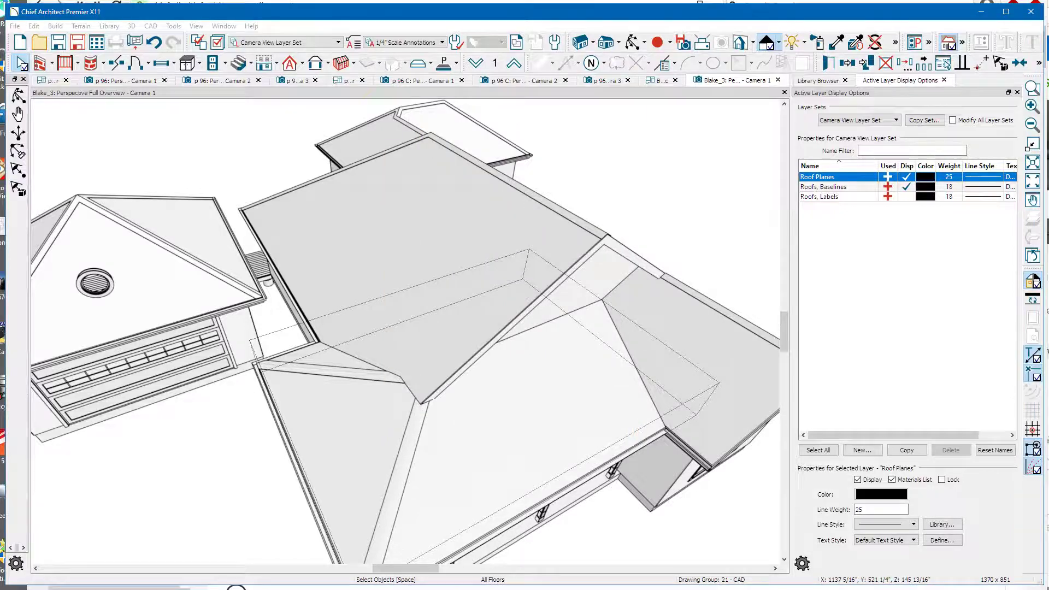
# - Raise the three porch roof planes by adding 12" to their baseline height with the pitch locked
pyautogui.click(632, 42)
pyautogui.moveTo(547, 383); pyautogui.dragTo(352, 336)
pyautogui.press('space')
pyautogui.click(352, 335)
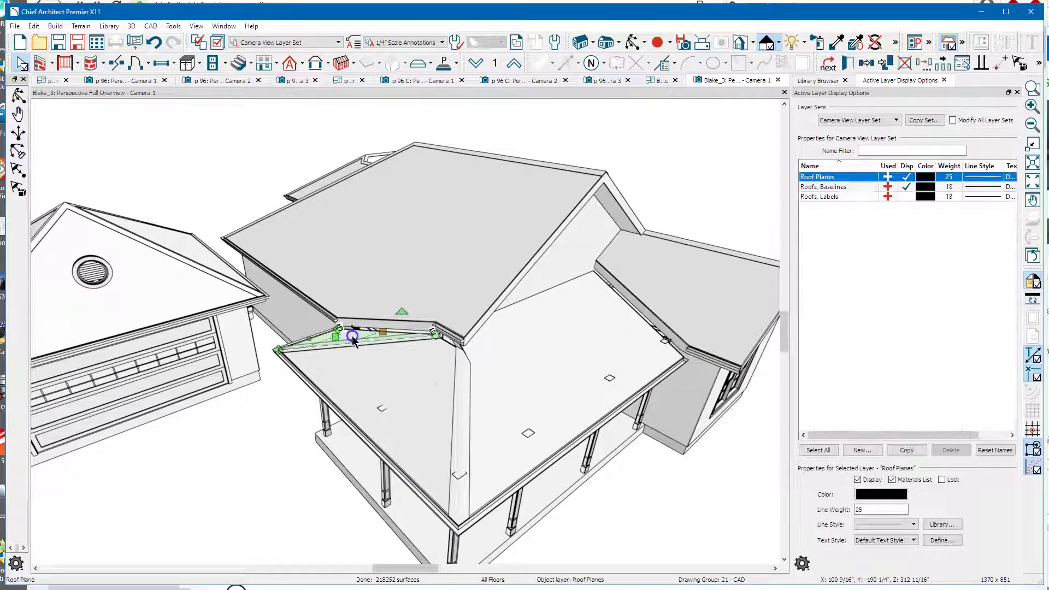
pyautogui.keyDown('shift'); pyautogui.click(399, 374); pyautogui.keyUp('shift')
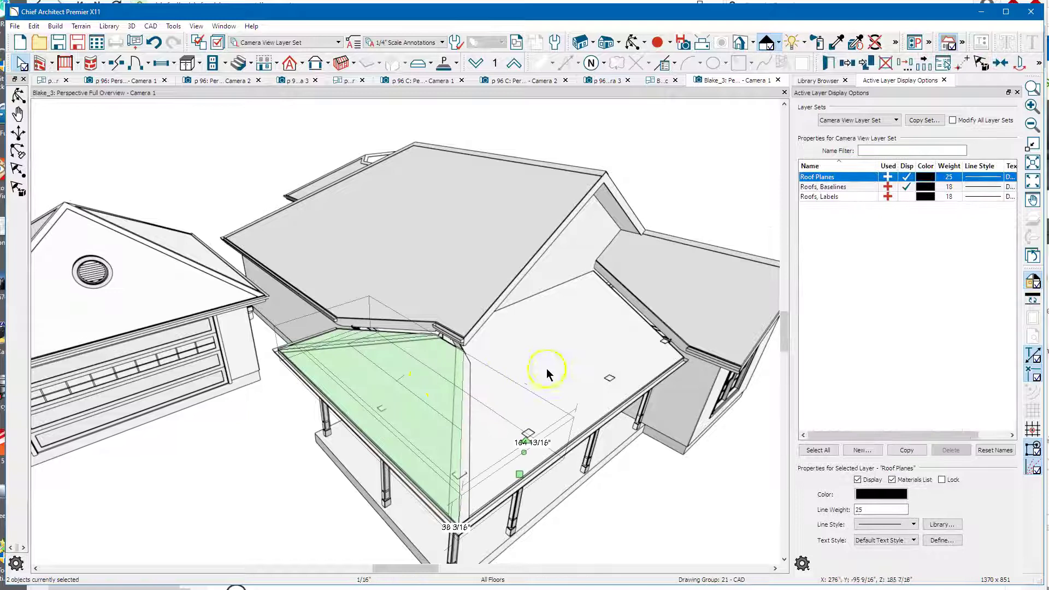
pyautogui.keyDown('shift'); pyautogui.click(568, 329); pyautogui.keyUp('shift')
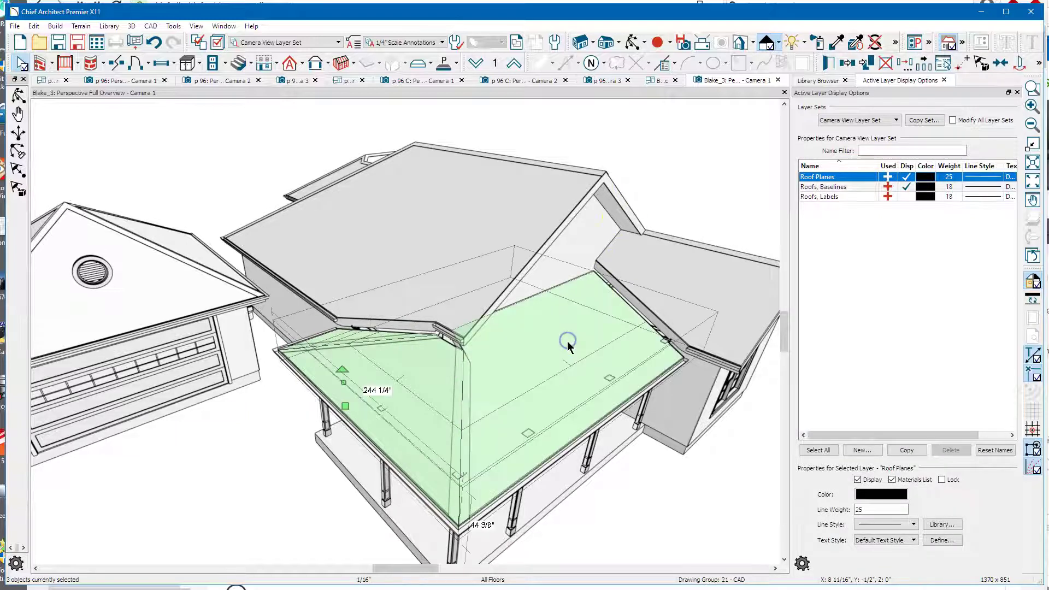
pyautogui.click(832, 64)
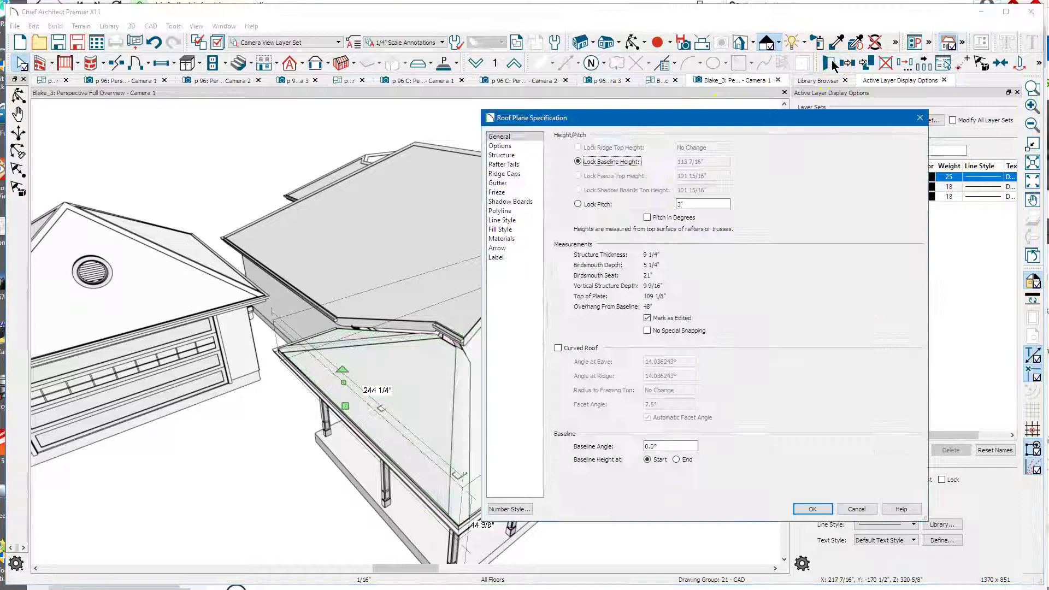
pyautogui.click(591, 204)
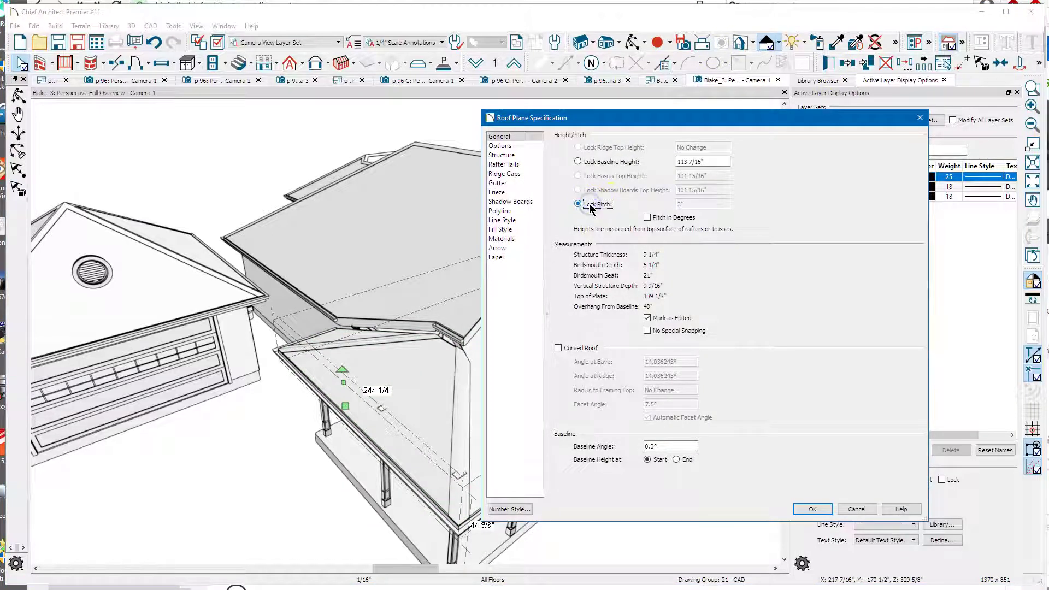
pyautogui.click(713, 159)
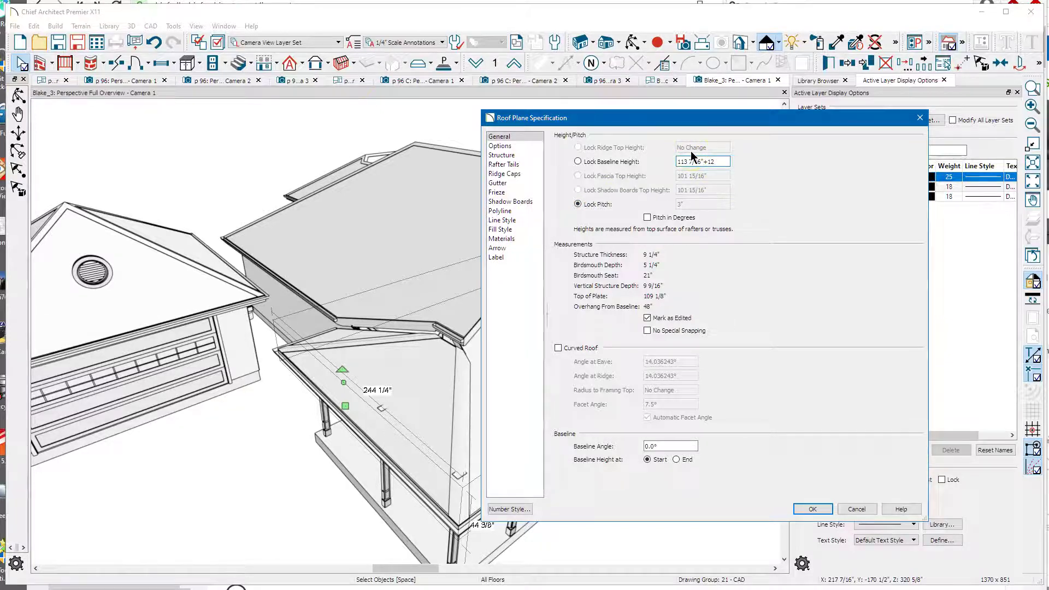
pyautogui.press('Return')
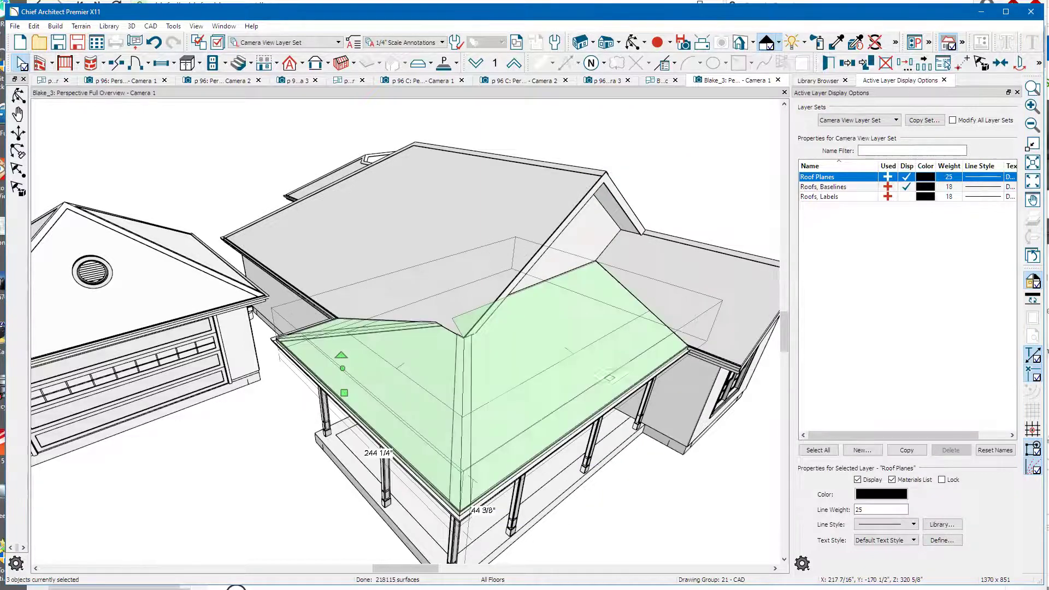
# - Delete the front and rear triangular hip roof planes of the detached garage
pyautogui.press('Escape')
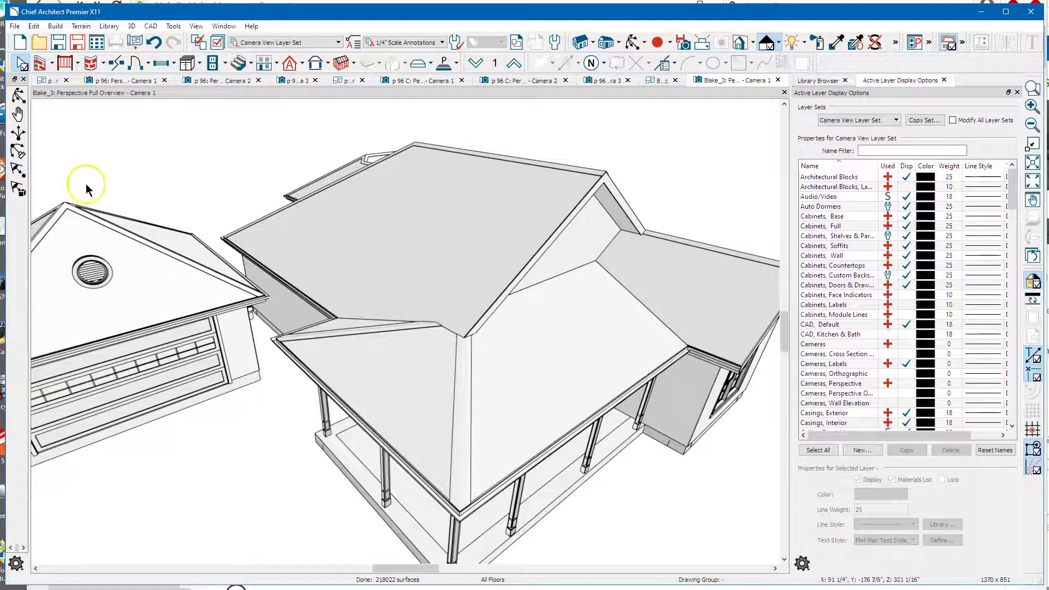
pyautogui.click(633, 42)
pyautogui.moveTo(568, 322); pyautogui.dragTo(349, 330)
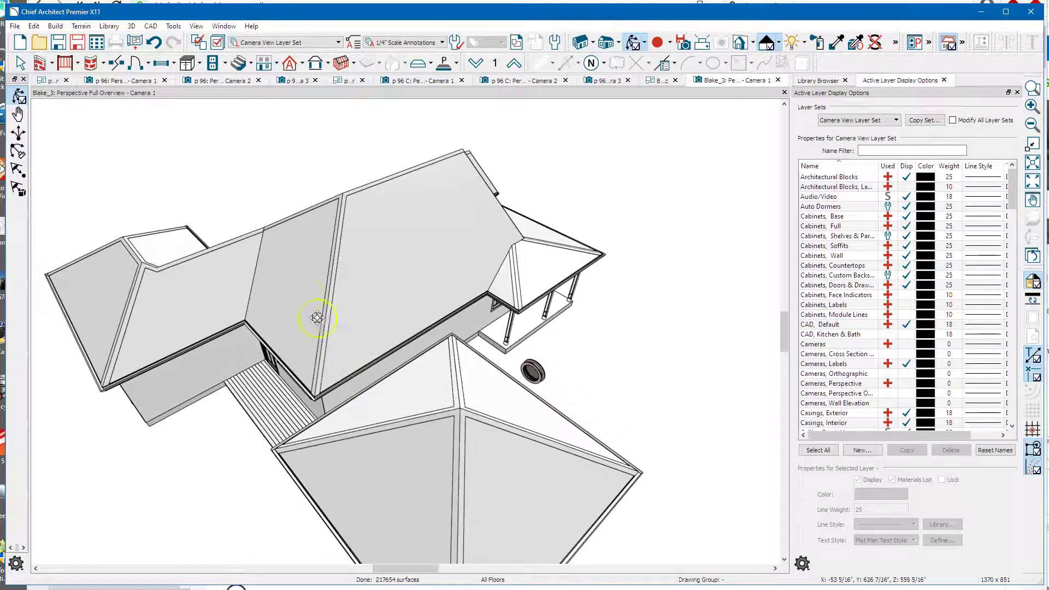
pyautogui.press('space')
pyautogui.click(369, 441)
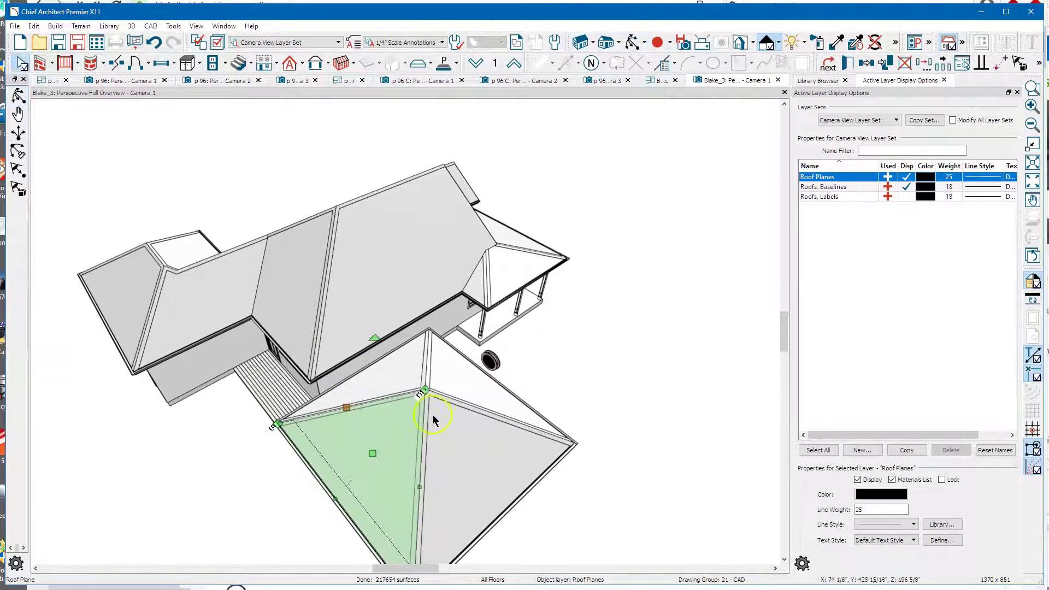
pyautogui.keyDown('shift'); pyautogui.click(451, 386); pyautogui.keyUp('shift')
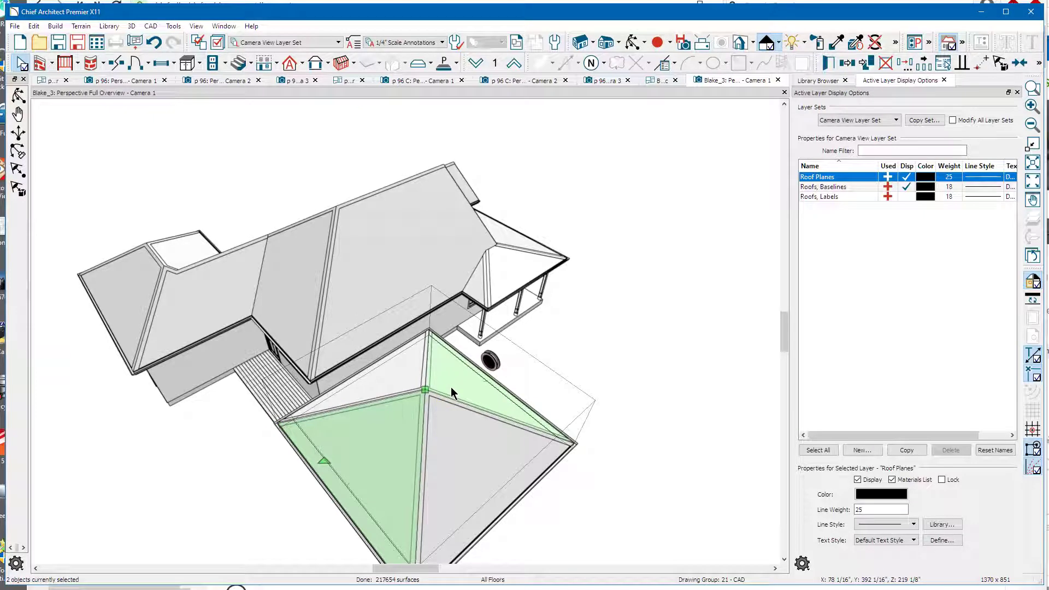
pyautogui.press('Delete')
# - Break the front sloping edge of the garage roof plane facing away from the house and pull its new corner out toward the front gable
pyautogui.click(628, 44)
pyautogui.moveTo(526, 398); pyautogui.dragTo(342, 411)
pyautogui.moveTo(269, 412); pyautogui.dragTo(457, 417, button='right')
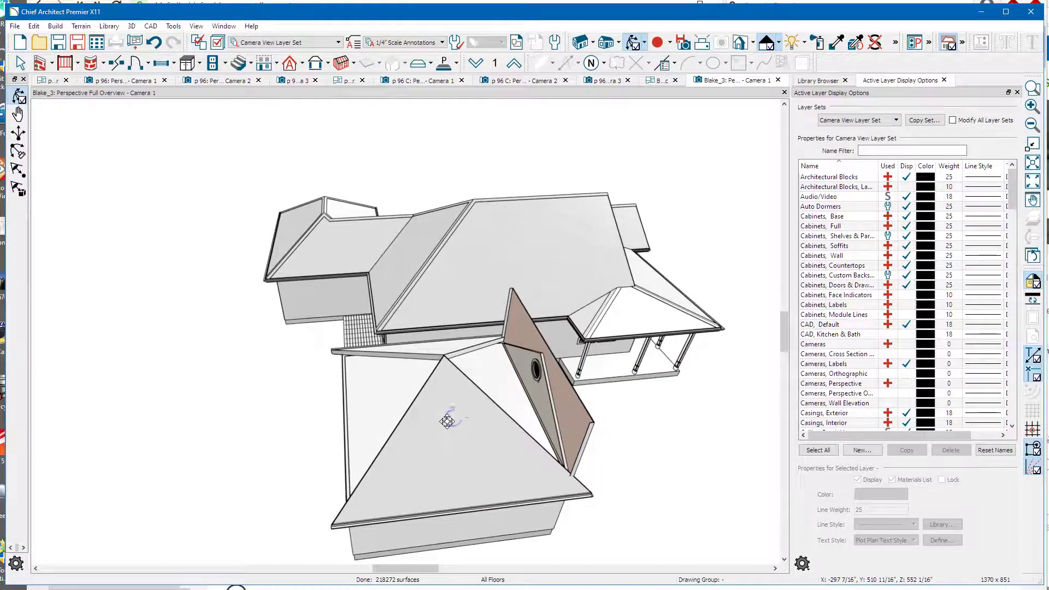
pyautogui.press('space')
pyautogui.click(432, 424)
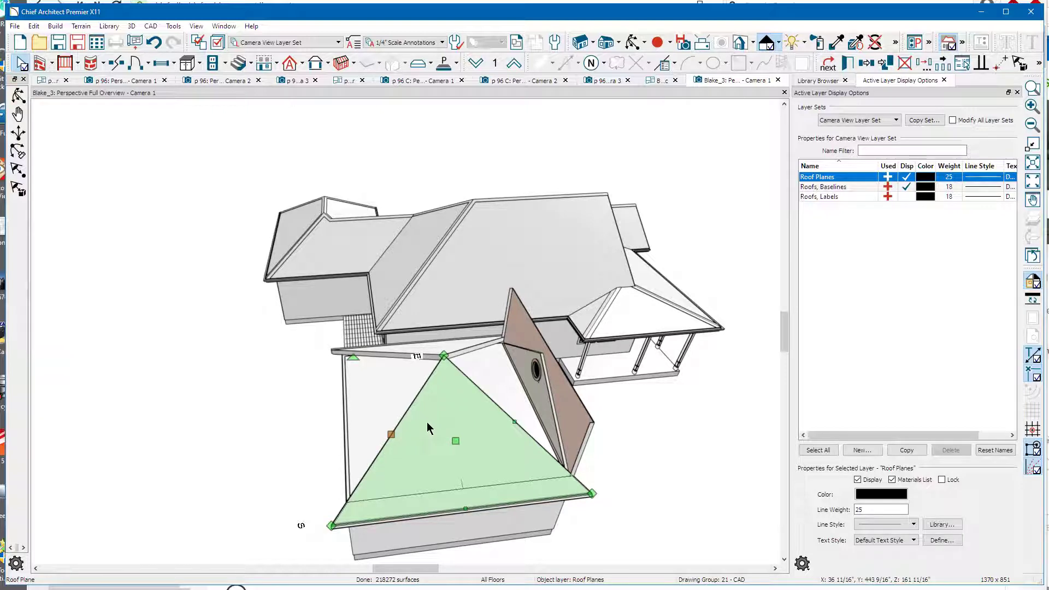
pyautogui.click(409, 366)
pyautogui.click(494, 434)
pyautogui.click(504, 411)
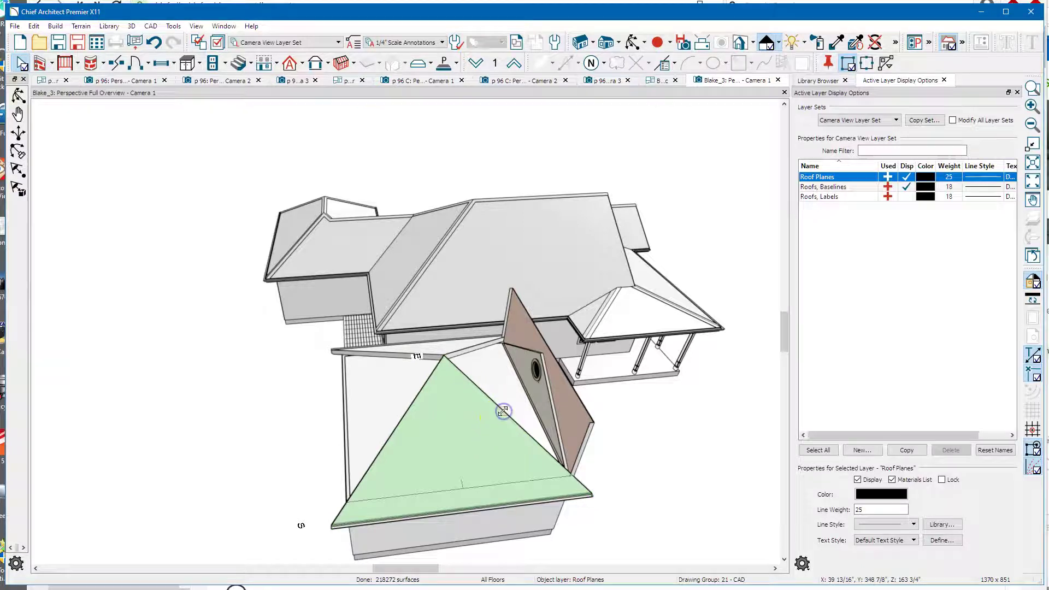
pyautogui.click(503, 411)
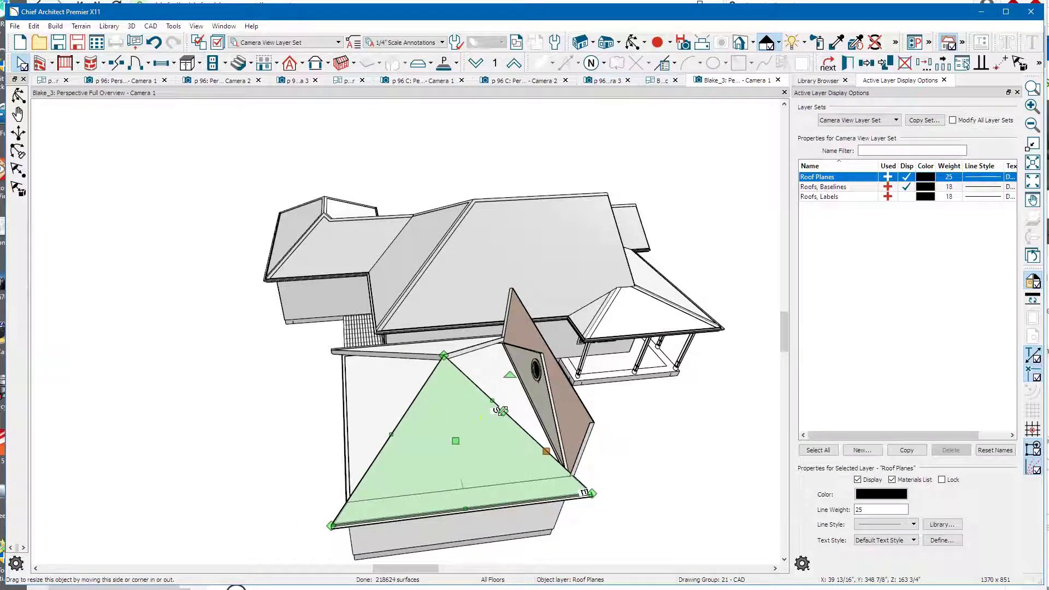
pyautogui.moveTo(503, 411); pyautogui.dragTo(566, 345)
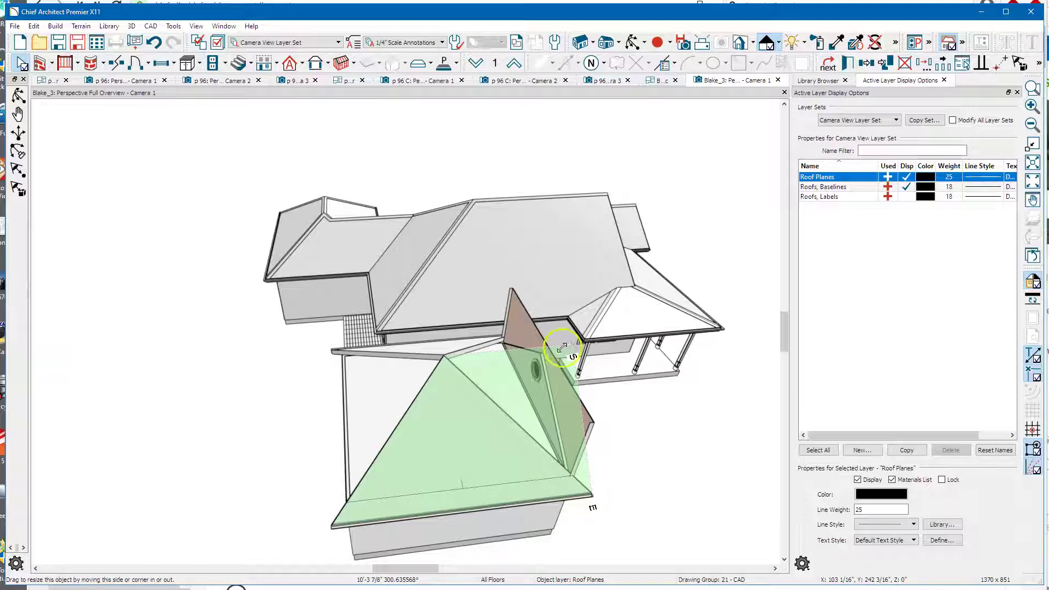
pyautogui.moveTo(562, 348); pyautogui.dragTo(568, 347)
# - Pull the plane's peak corner out to the rear to square its outline, and adjust its upper front corner
pyautogui.moveTo(445, 353); pyautogui.dragTo(329, 367)
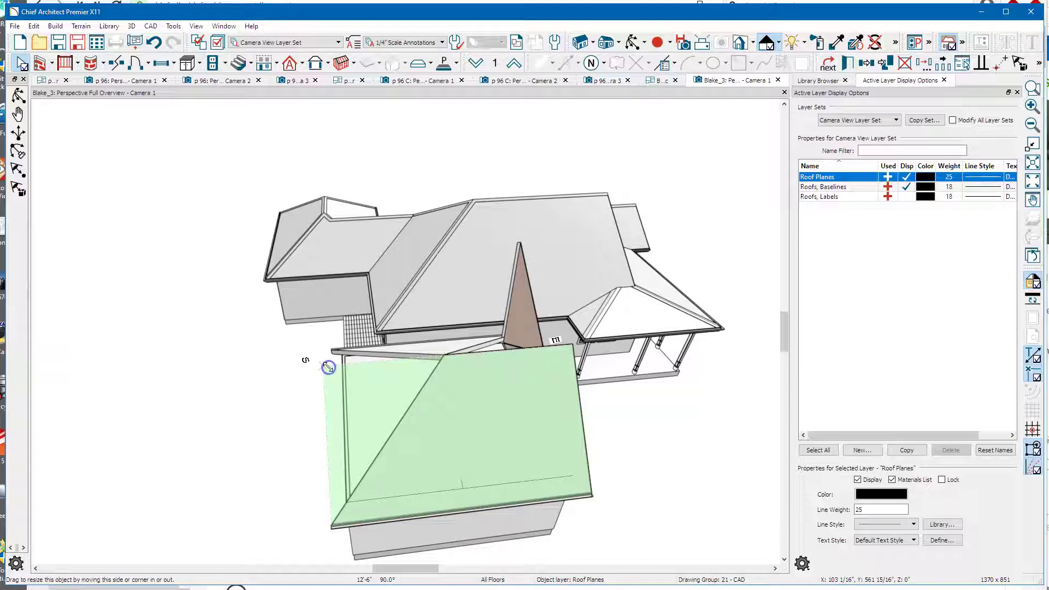
pyautogui.moveTo(328, 366); pyautogui.dragTo(327, 366)
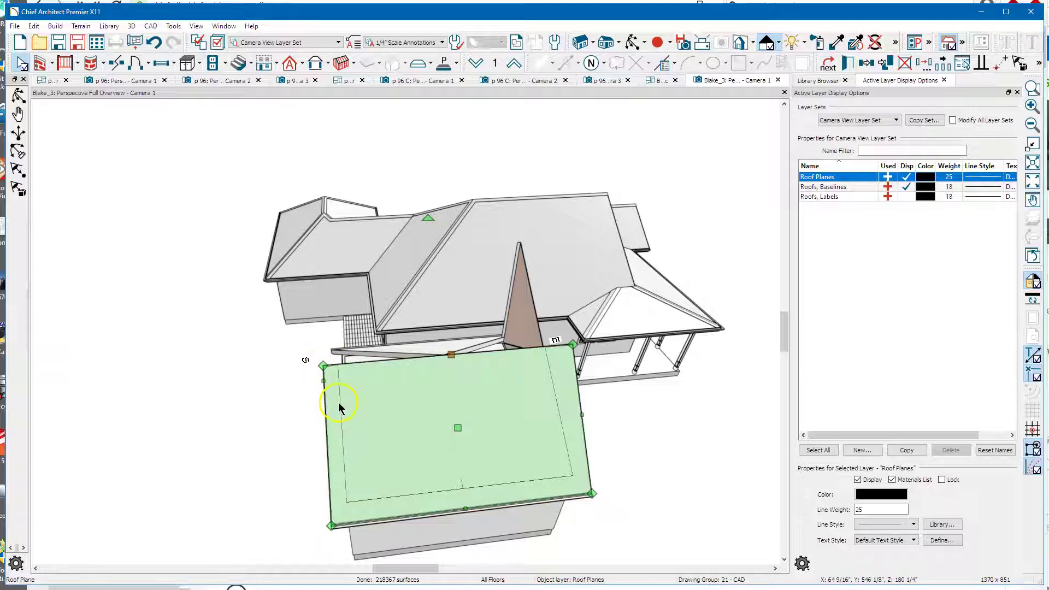
pyautogui.moveTo(573, 346); pyautogui.dragTo(562, 345)
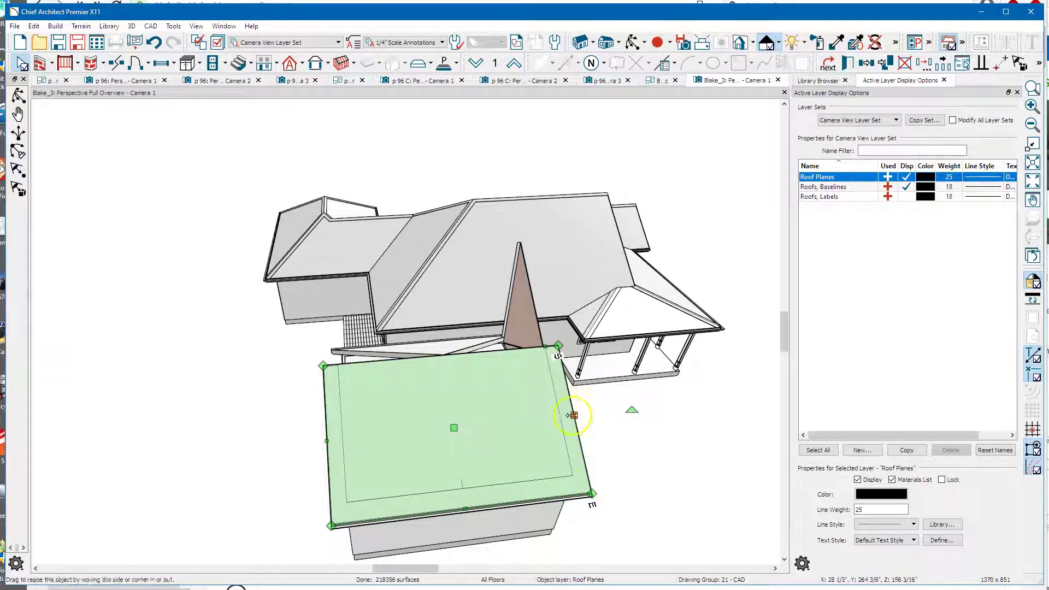
# - Delete the remaining triangular garage roof plane on the side facing the house
pyautogui.click(635, 43)
pyautogui.moveTo(487, 178); pyautogui.dragTo(640, 224)
pyautogui.click(516, 318)
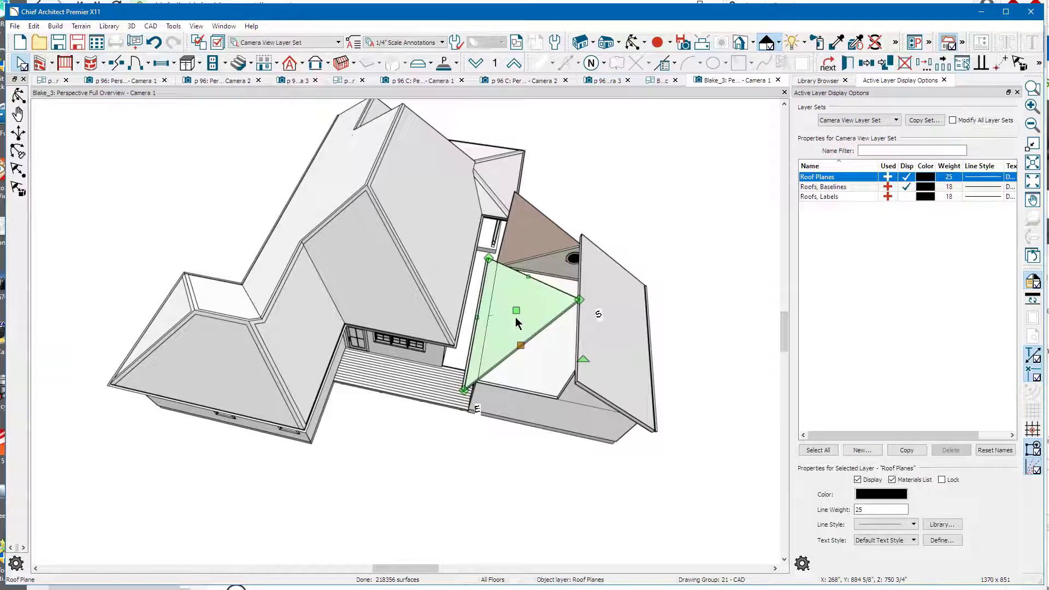
pyautogui.press('Delete')
# - Copy the reshaped garage roof plane and reflect the copy about the garage to form the opposite slope facing the house
pyautogui.click(573, 330)
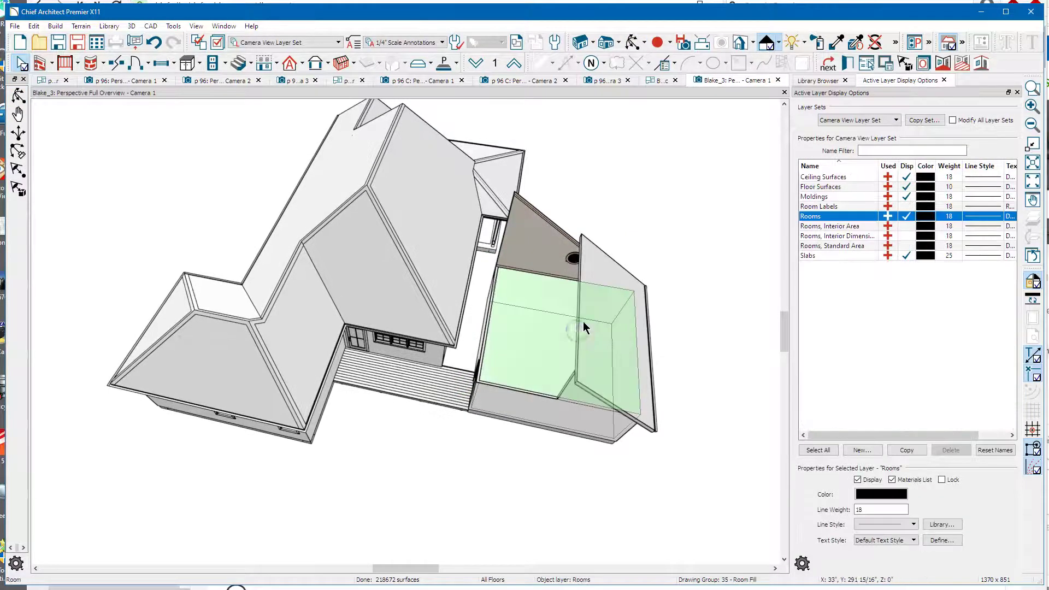
pyautogui.click(584, 327)
pyautogui.click(552, 312)
pyautogui.click(829, 65)
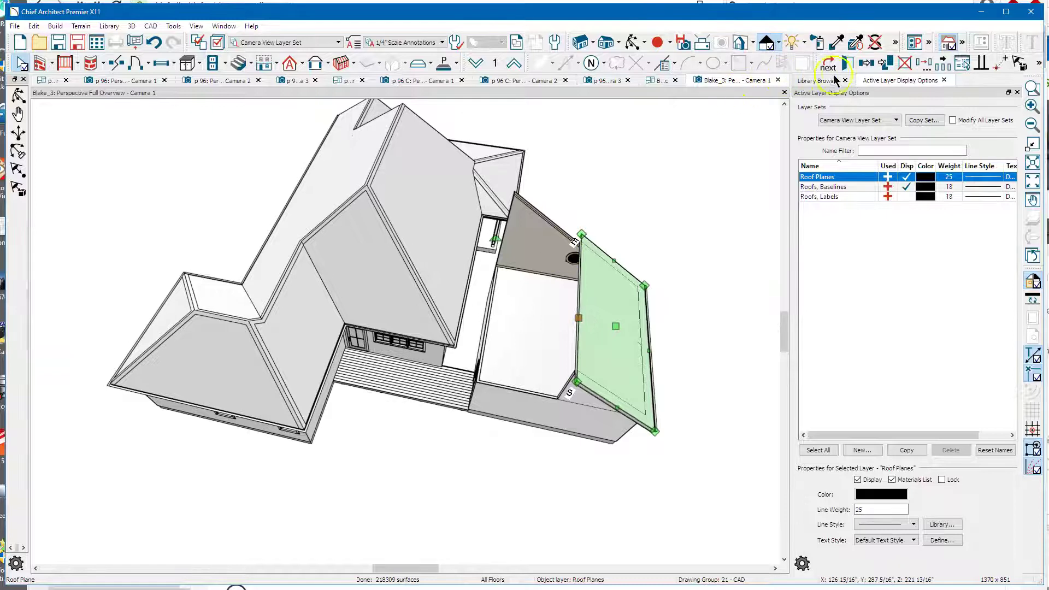
pyautogui.click(867, 63)
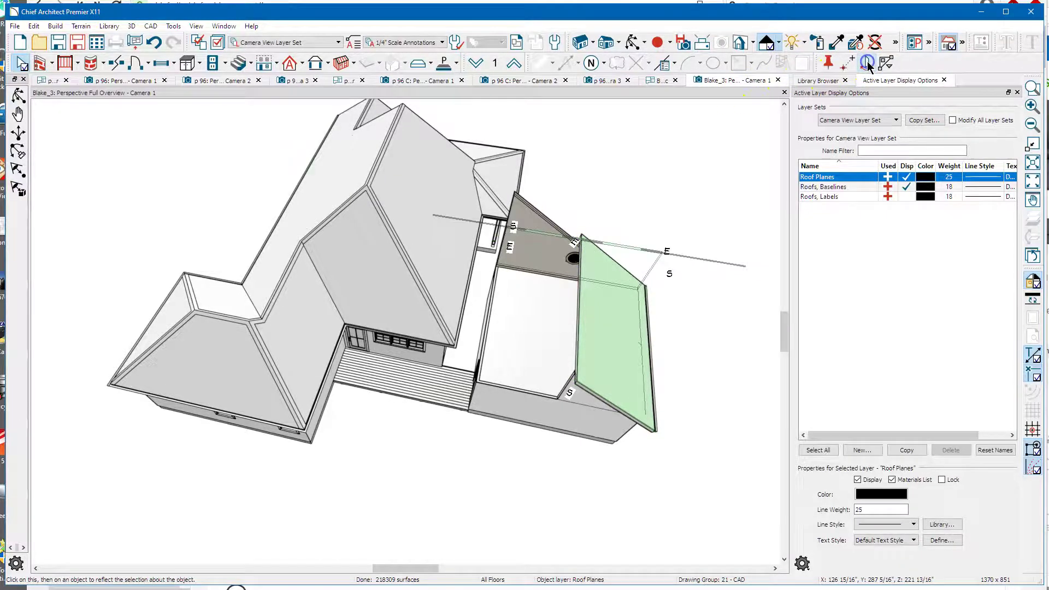
pyautogui.click(550, 413)
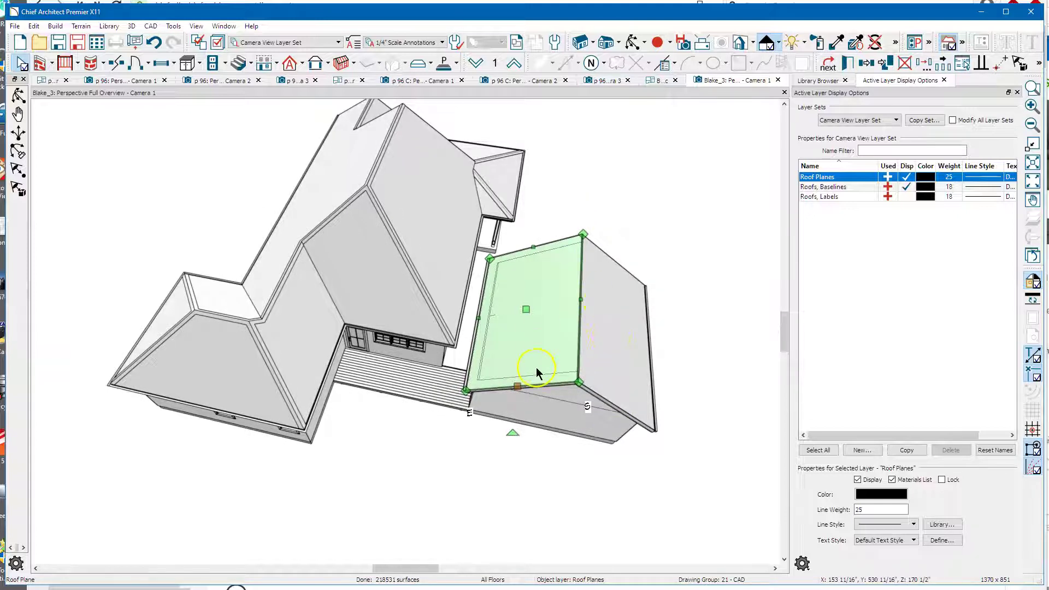
# - Adjust the upper edge of the reflected roof plane to meet the opposite slope along the garage ridge
pyautogui.click(581, 300)
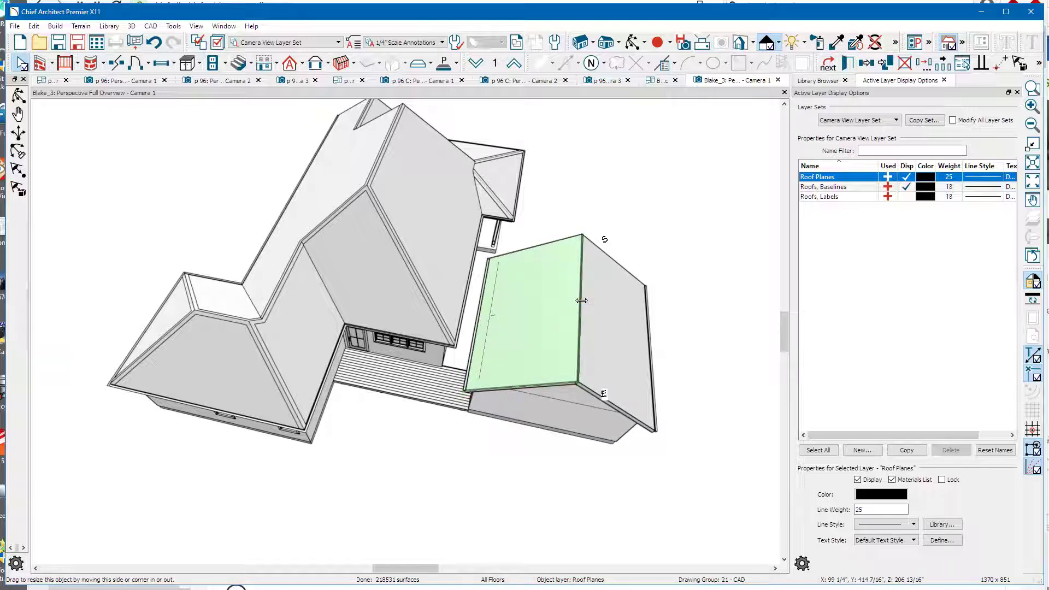
pyautogui.moveTo(581, 300); pyautogui.dragTo(588, 300)
pyautogui.click(589, 16)
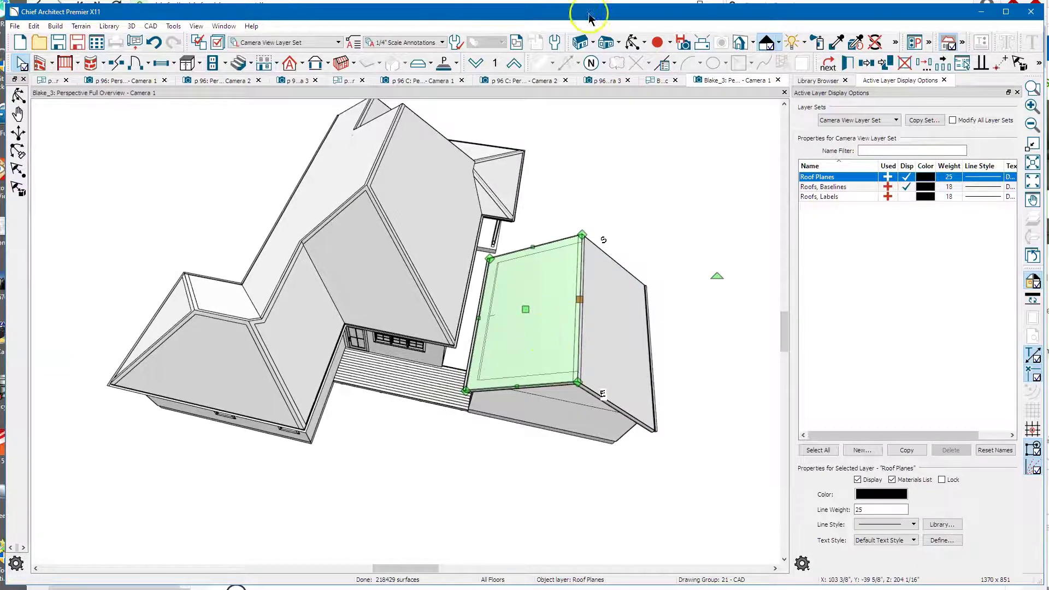
# - Examine the garage walls and roof outline in the attic and first-floor plans, and return to the overview camera
pyautogui.click(662, 82)
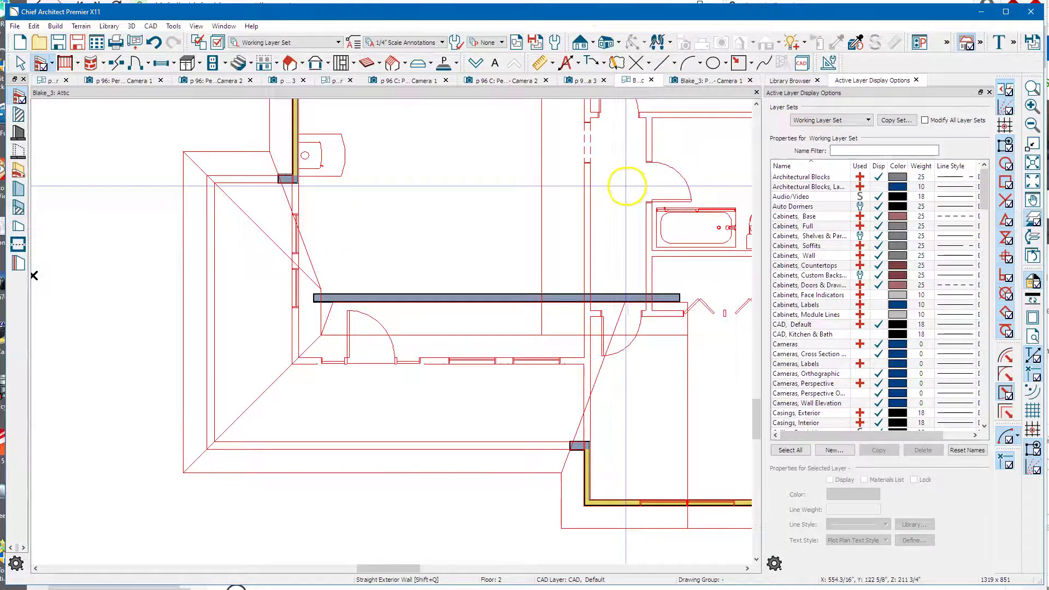
pyautogui.scroll(-6, 626, 186)
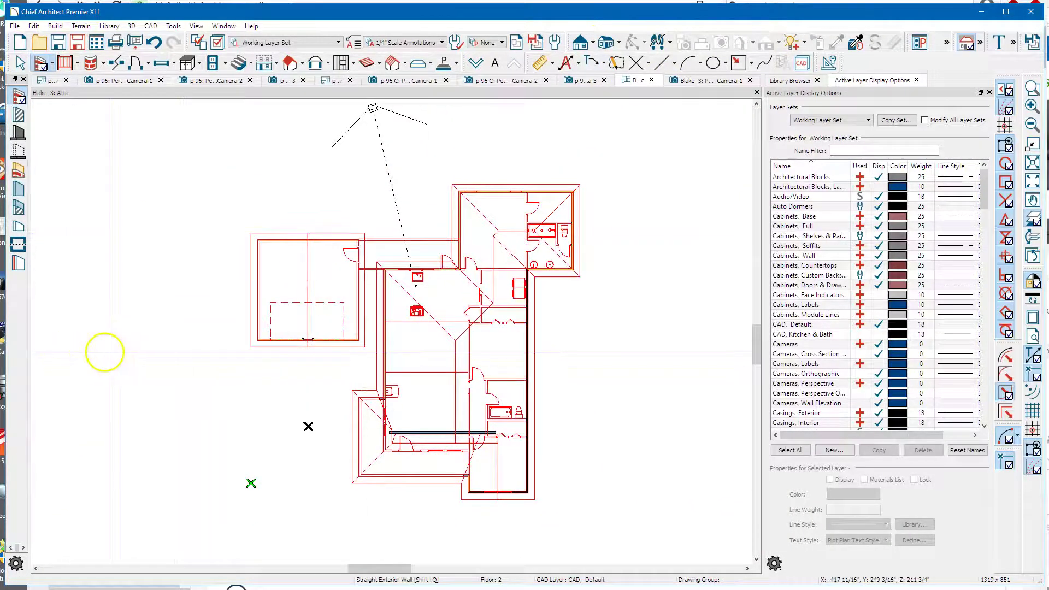
pyautogui.moveTo(104, 353); pyautogui.dragTo(175, 363, button='middle')
pyautogui.click(476, 62)
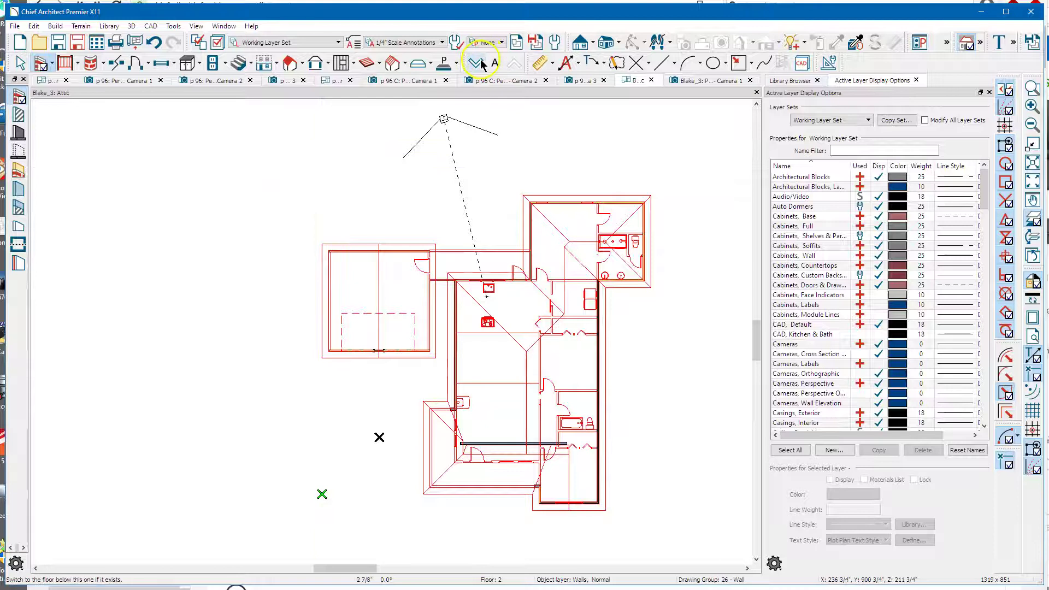
pyautogui.scroll(2, 328, 298)
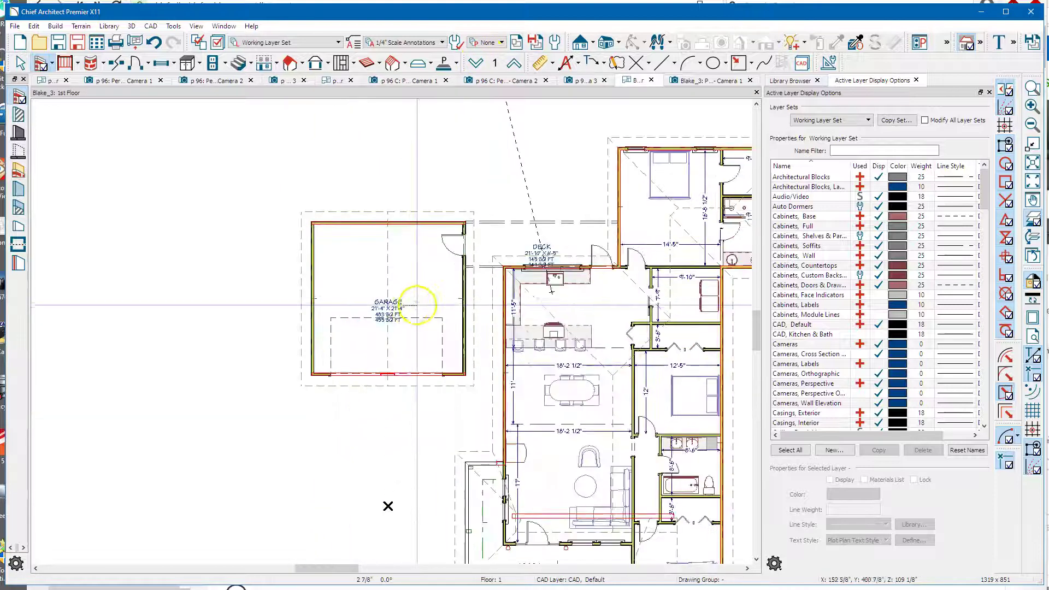
pyautogui.scroll(1, 418, 298)
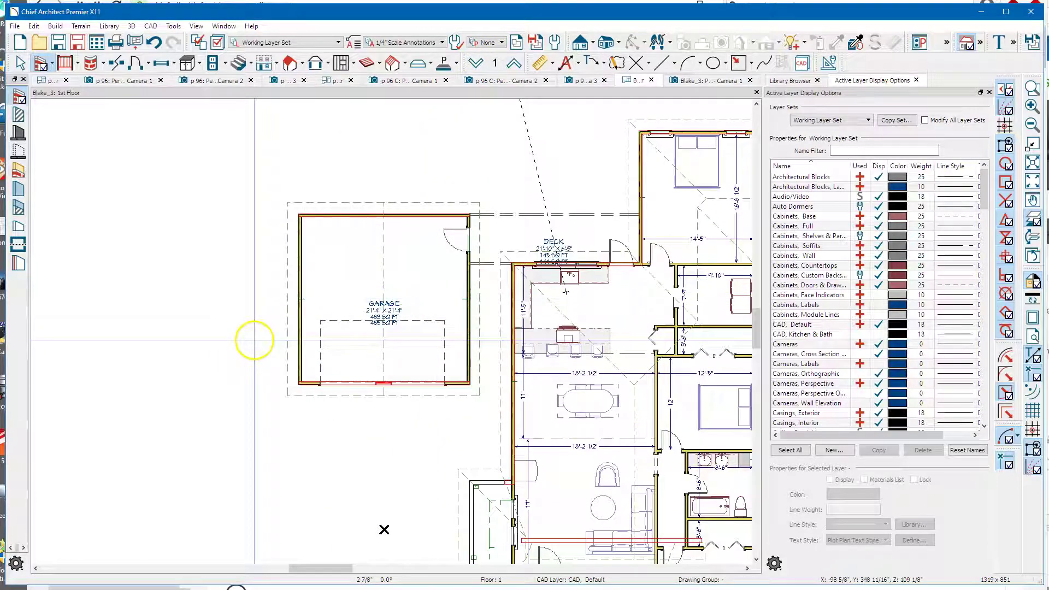
pyautogui.scroll(-2, 241, 343)
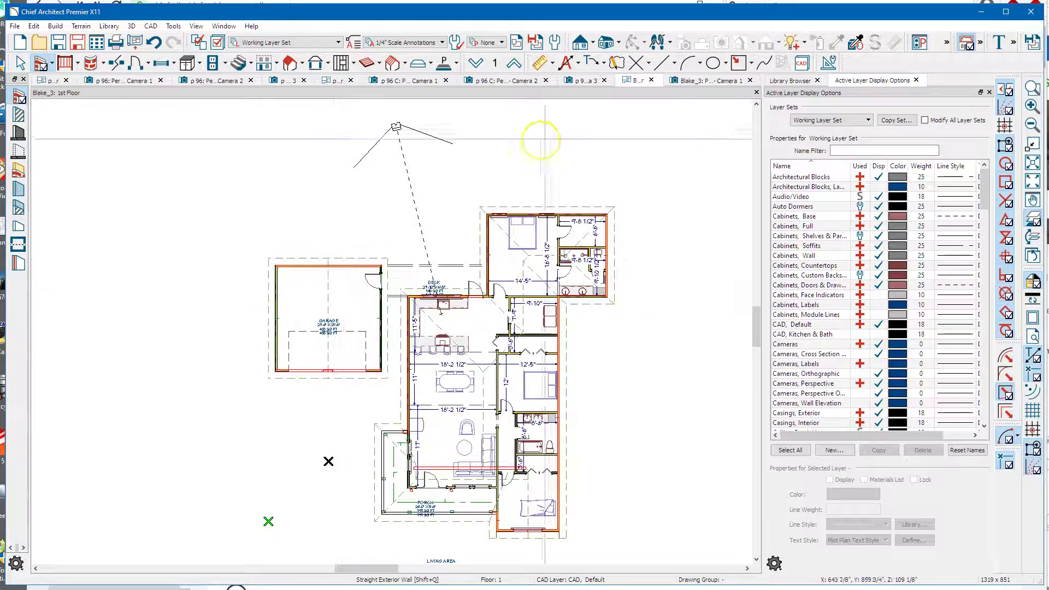
pyautogui.click(692, 85)
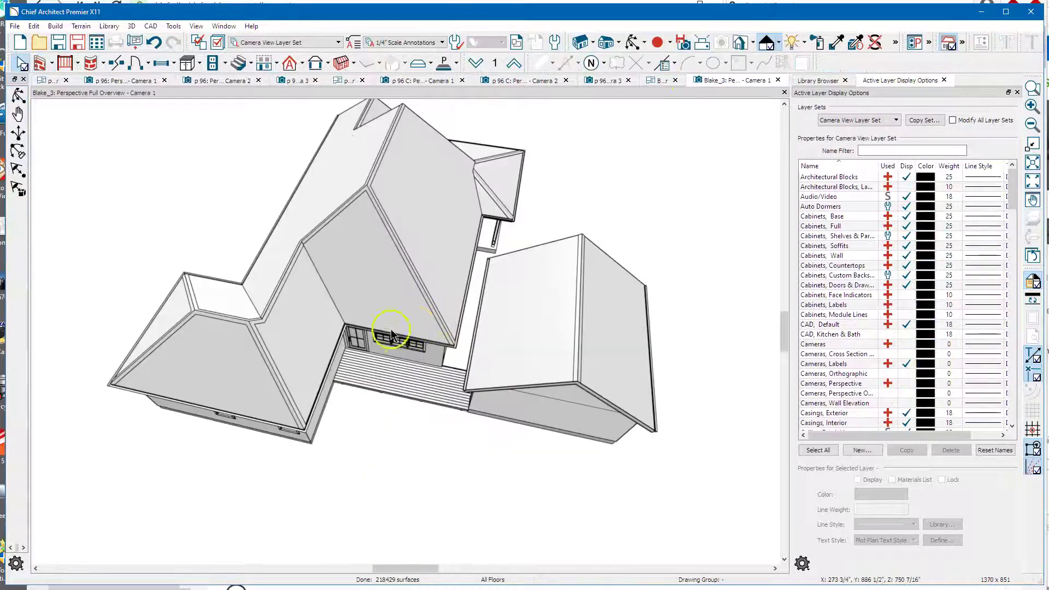
# - Try to add 48" to the fascia top height of the garage's outer roof plane with the pitch locked
pyautogui.click(631, 43)
pyautogui.moveTo(553, 410); pyautogui.dragTo(430, 381)
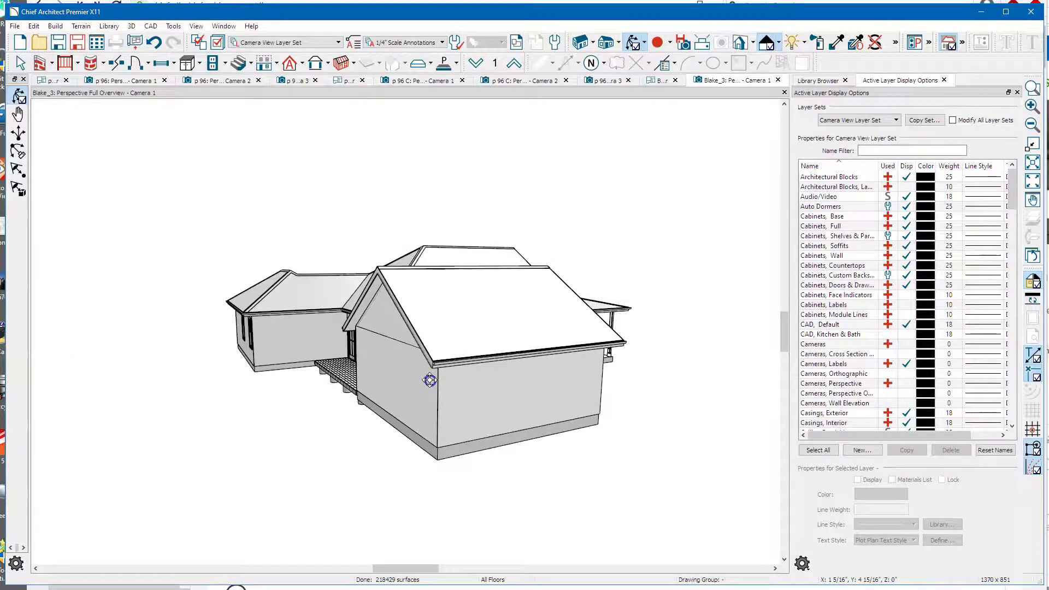
pyautogui.press('space')
pyautogui.doubleClick(467, 322)
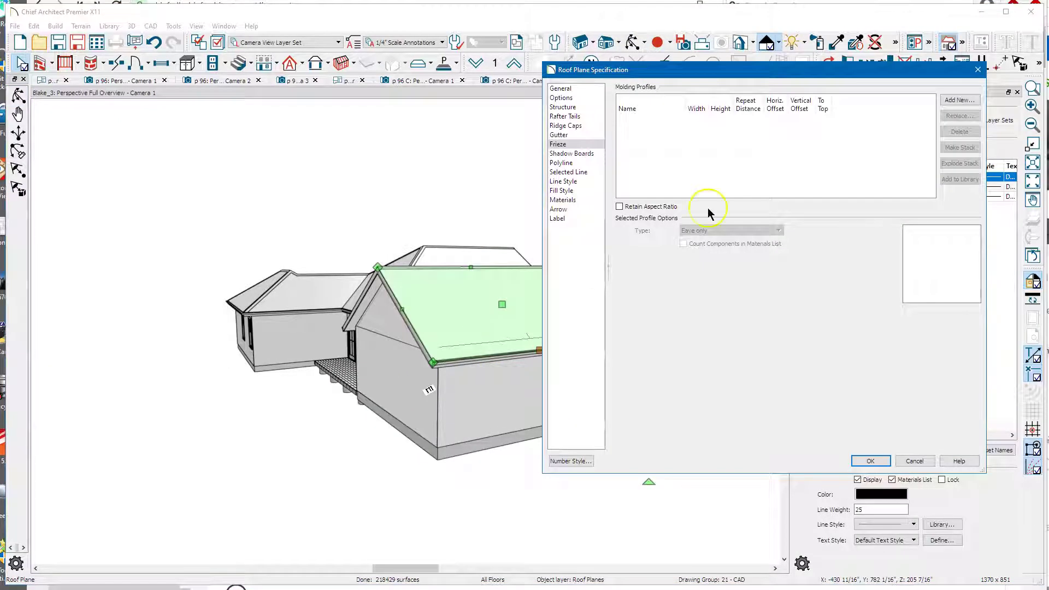
pyautogui.click(579, 87)
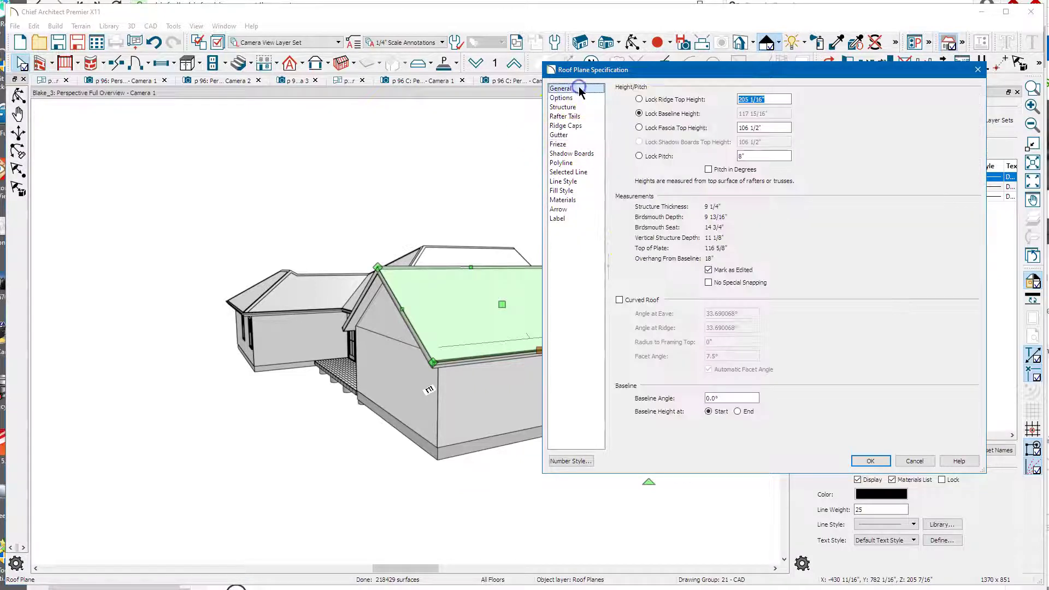
pyautogui.click(661, 156)
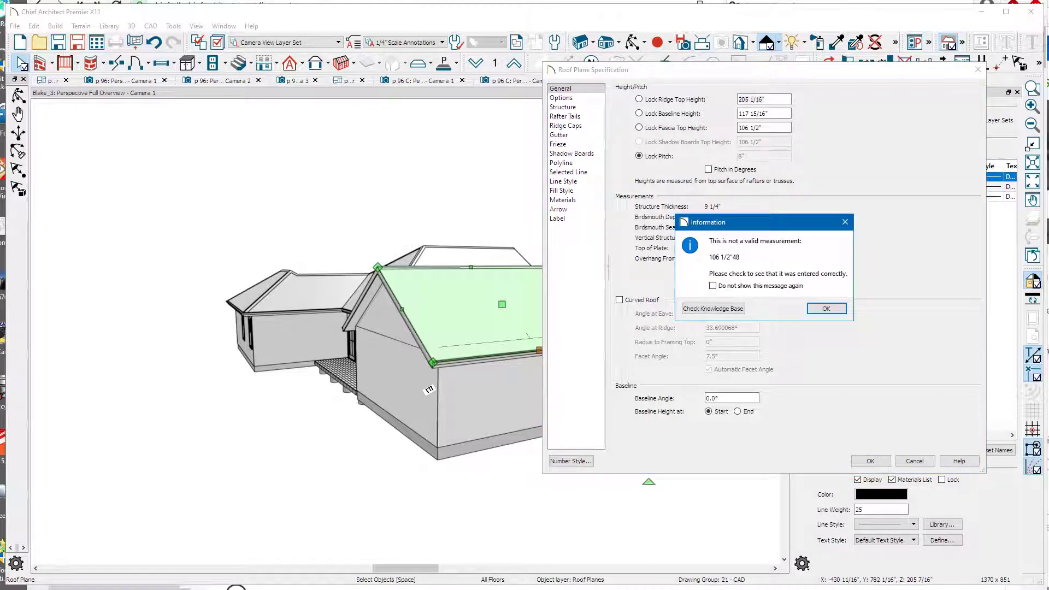
pyautogui.click(839, 309)
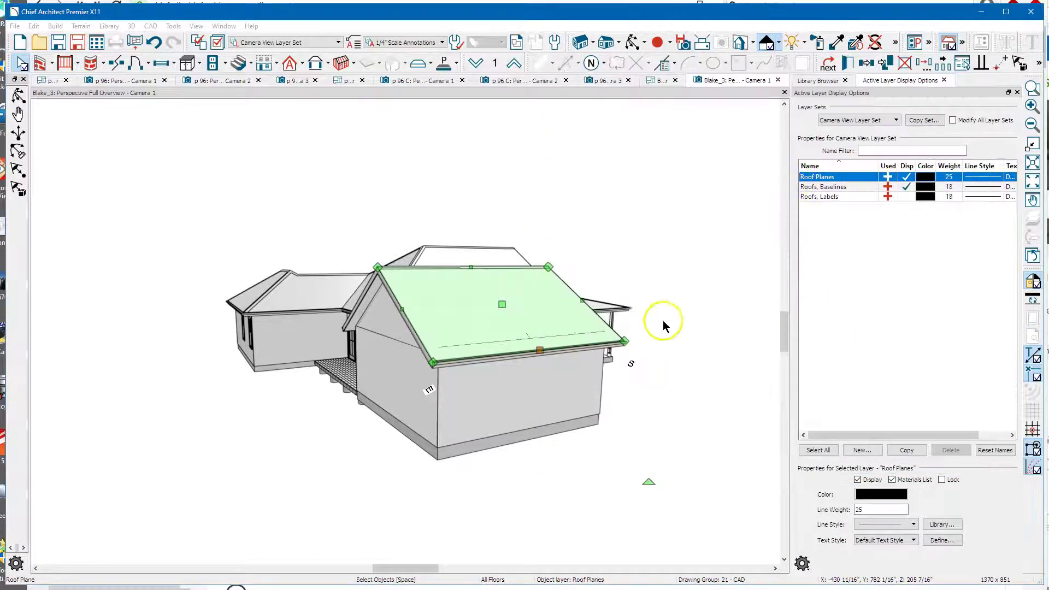
# - Try adding 48" to the outer garage roof plane's fascia top height with the baseline height locked, and undo the change
pyautogui.doubleClick(529, 327)
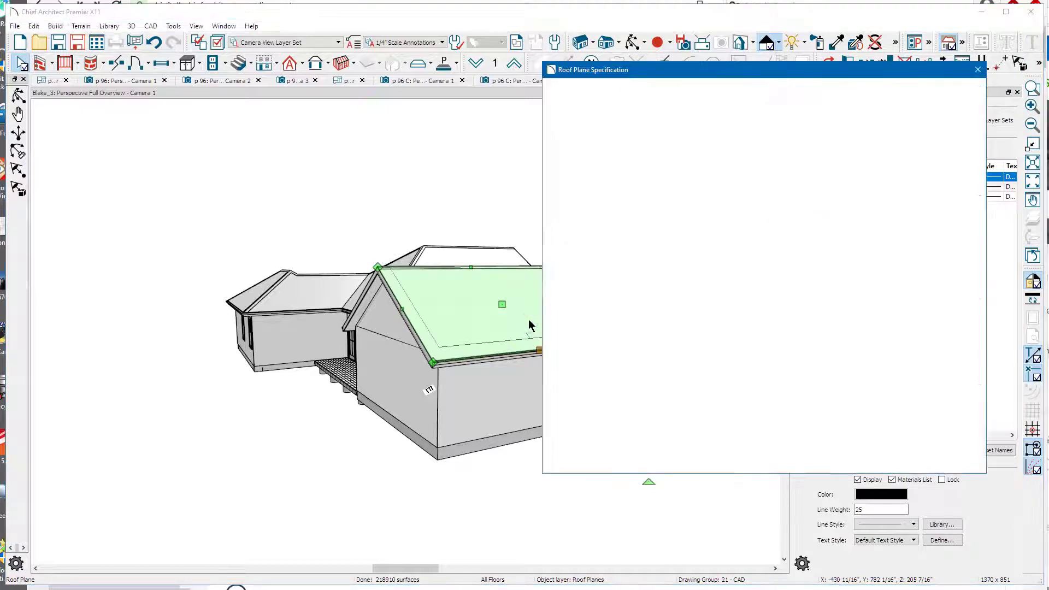
pyautogui.click(777, 127)
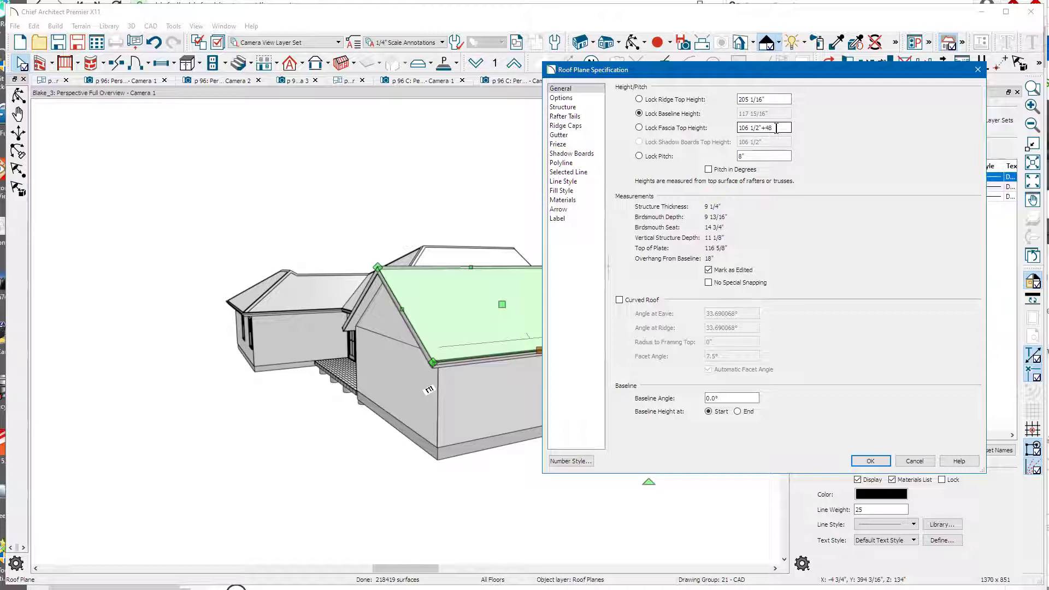
pyautogui.press('Return')
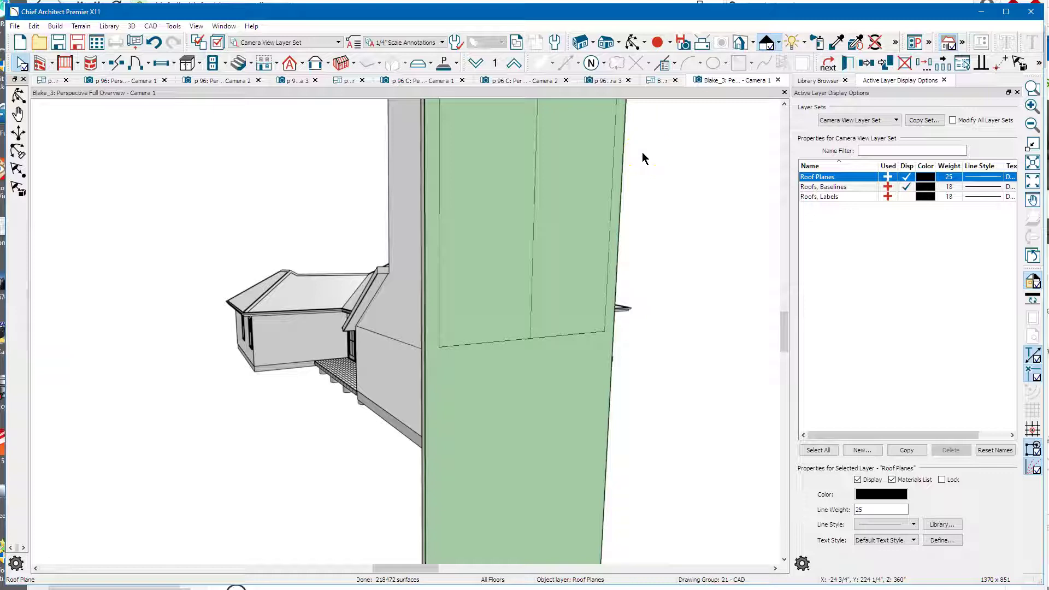
pyautogui.hotkey('ctrl', 'z')
pyautogui.click(510, 313)
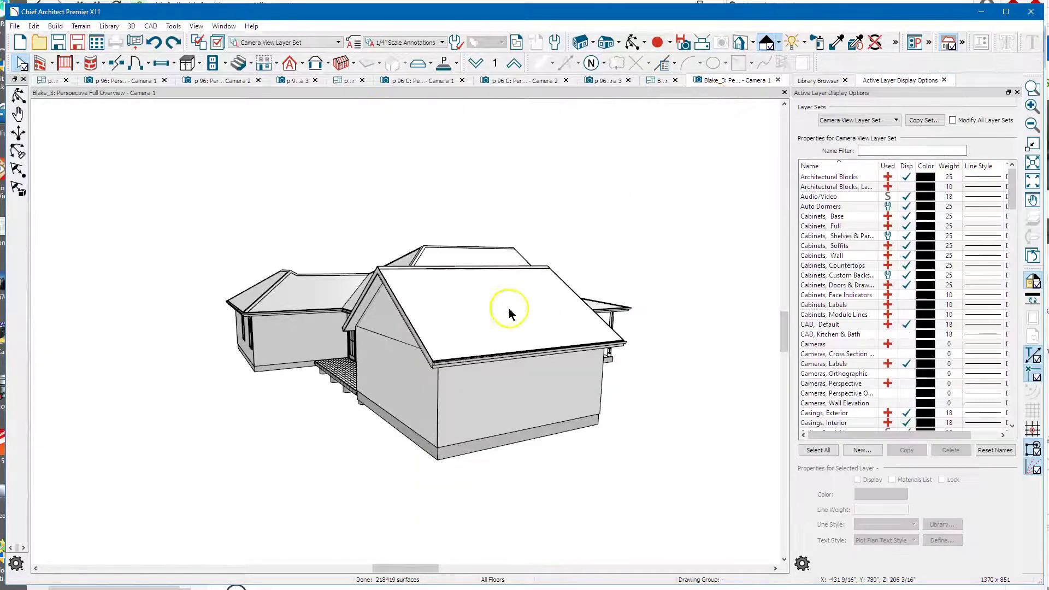
# - Try adding 48" to the outer garage roof plane's fascia top height with the pitch locked, and undo the change
pyautogui.doubleClick(510, 313)
pyautogui.click(659, 156)
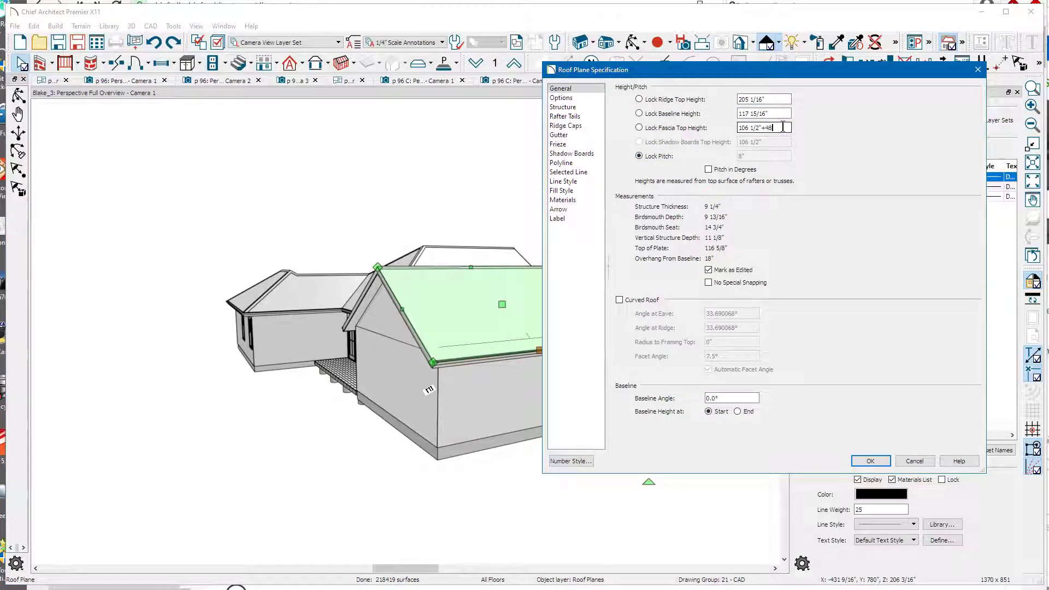
pyautogui.press('Return')
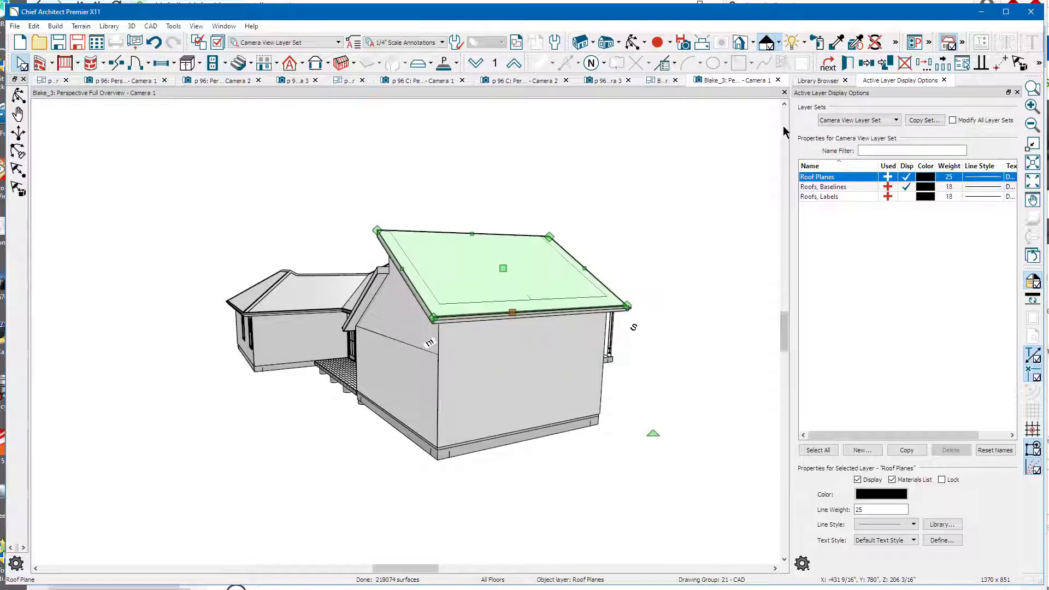
pyautogui.click(633, 42)
pyautogui.moveTo(551, 218); pyautogui.dragTo(546, 285)
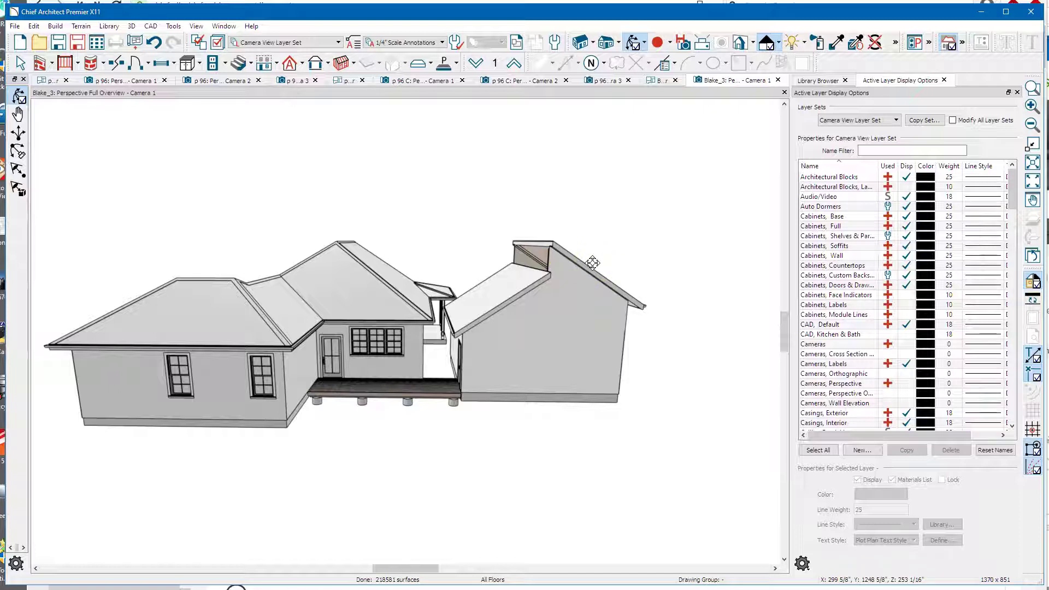
pyautogui.hotkey('ctrl', 'z')
pyautogui.moveTo(539, 129); pyautogui.dragTo(514, 327)
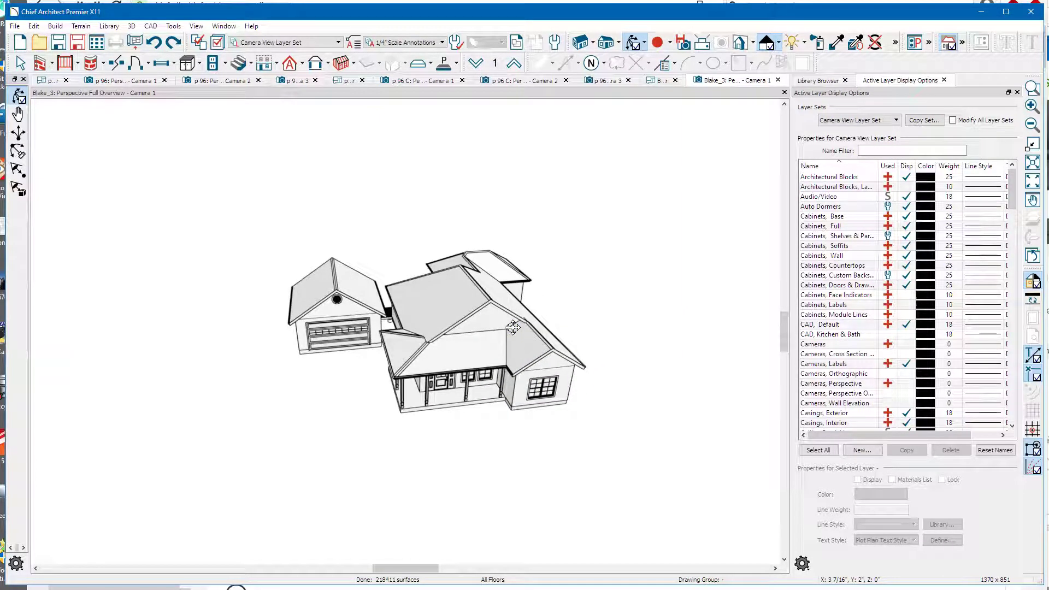
# - Draw a rectangular slab about 28' by 25' in the open area beside the garage on the first-floor plan
pyautogui.click(659, 82)
pyautogui.scroll(-2, 648, 313)
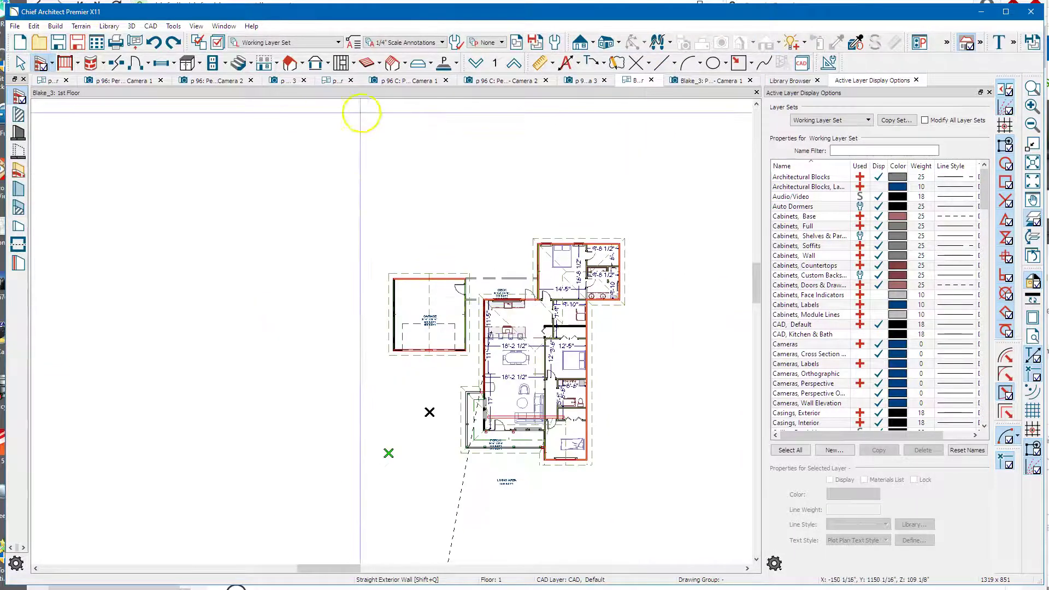
pyautogui.click(418, 64)
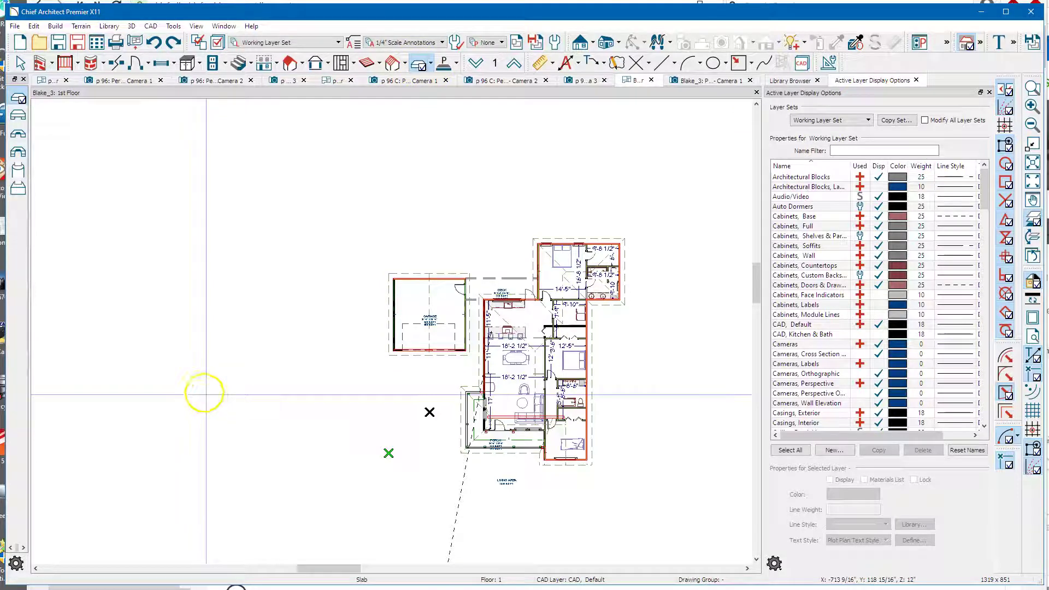
pyautogui.moveTo(209, 290); pyautogui.dragTo(301, 373)
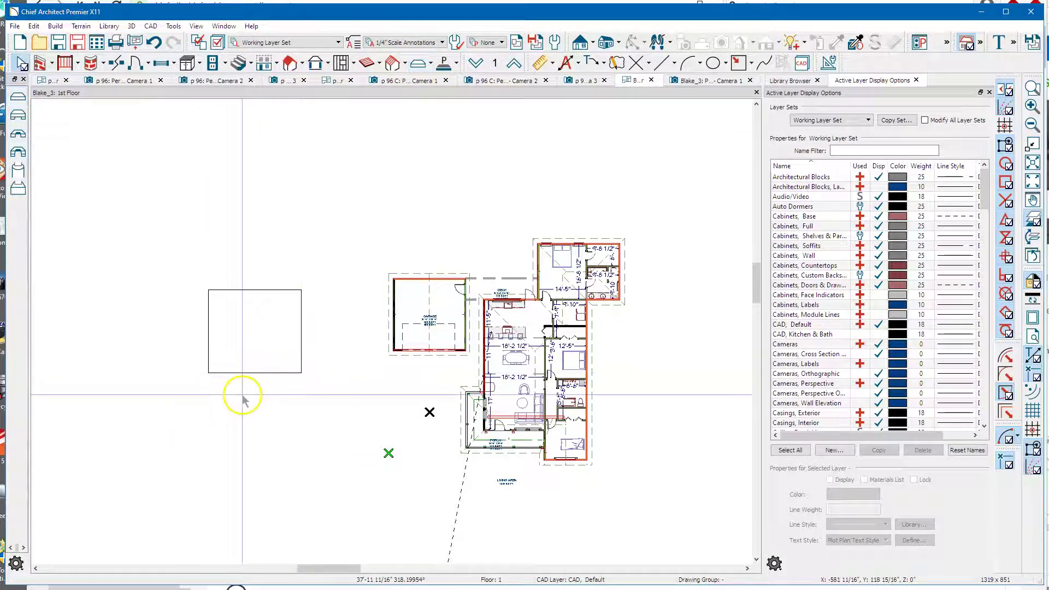
# - Break the slab's edges and move the segments to form an inverted U with one longer leg, and check its shape in the overview camera
pyautogui.click(266, 373)
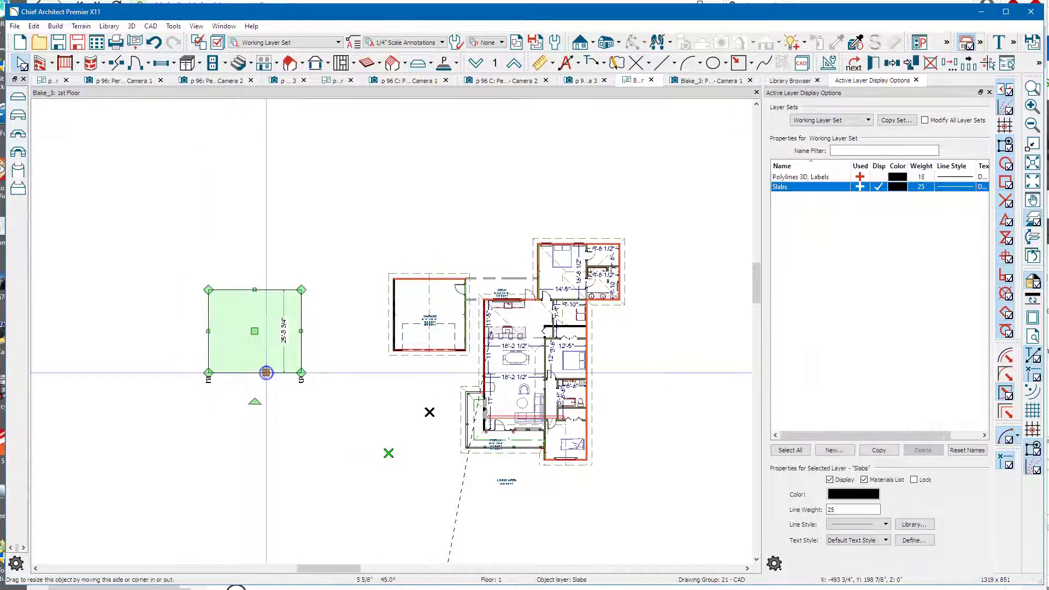
pyautogui.click(240, 416)
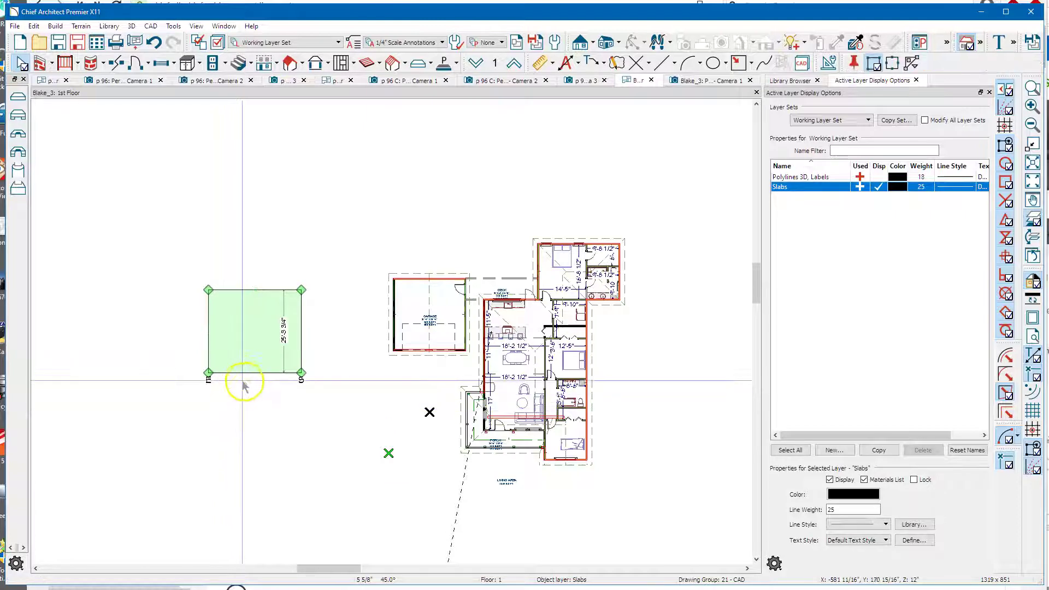
pyautogui.click(258, 376)
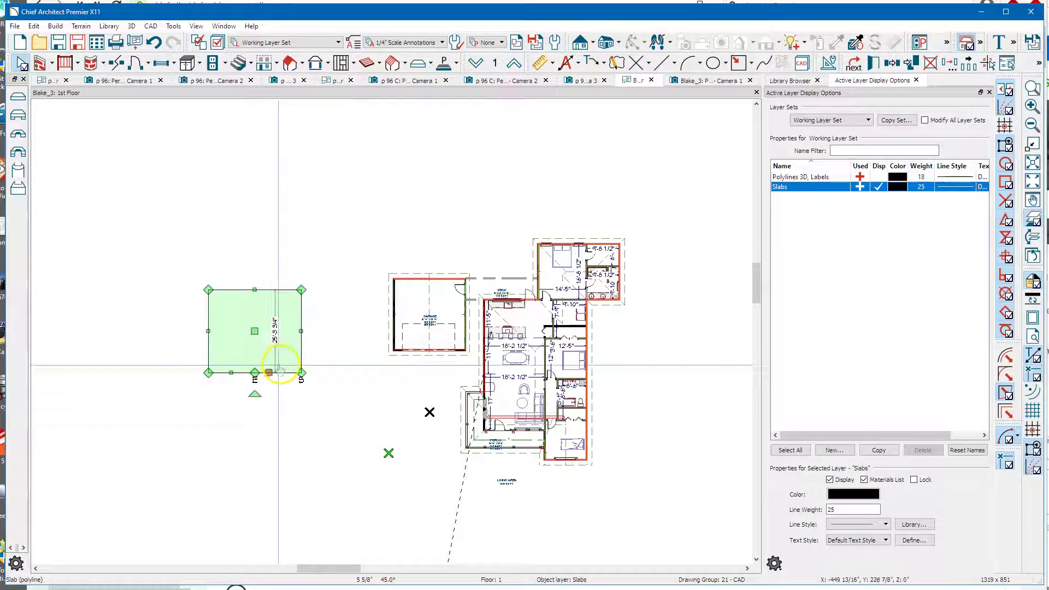
pyautogui.moveTo(272, 375); pyautogui.dragTo(269, 339)
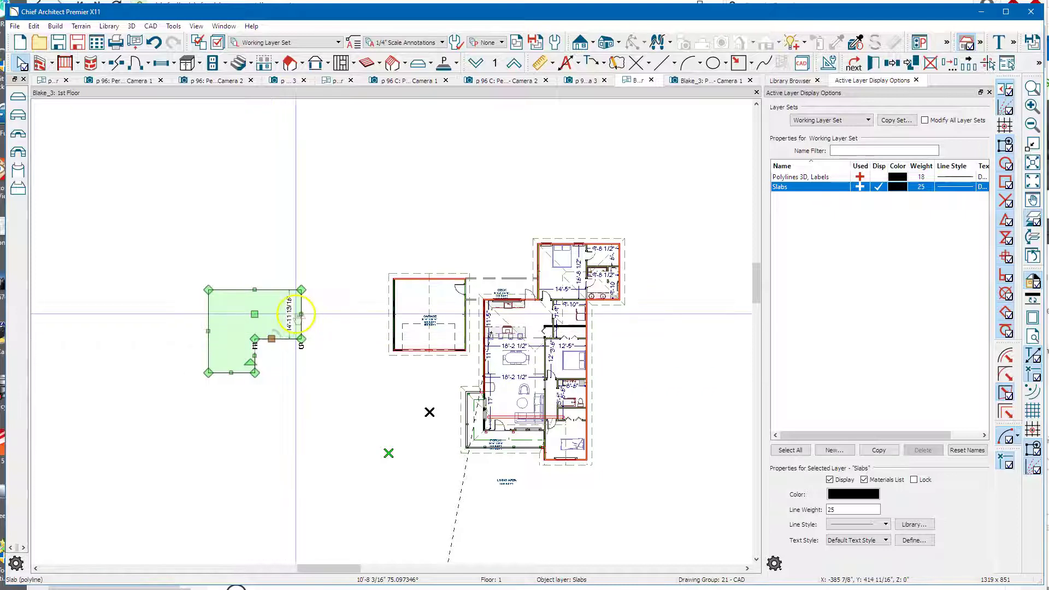
pyautogui.moveTo(302, 302); pyautogui.dragTo(346, 303)
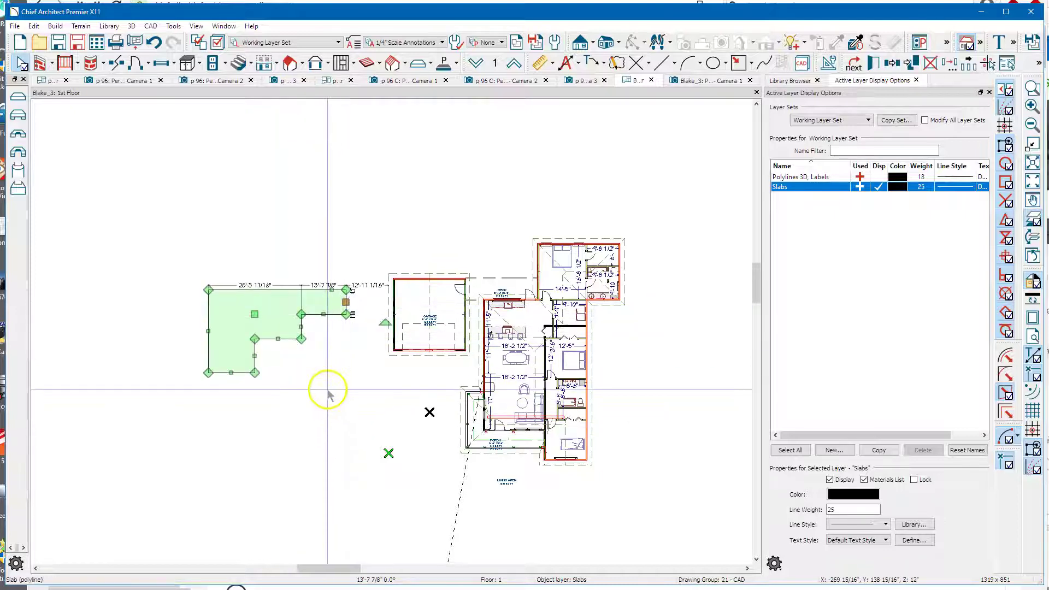
pyautogui.moveTo(325, 315); pyautogui.dragTo(326, 440)
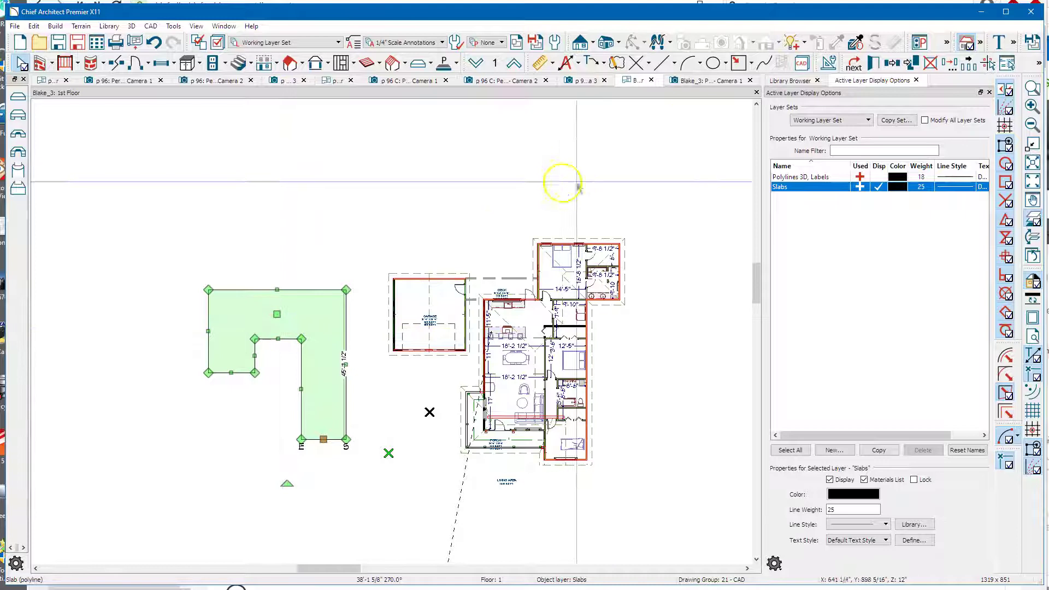
pyautogui.hotkey('ctrl', 'Tab')
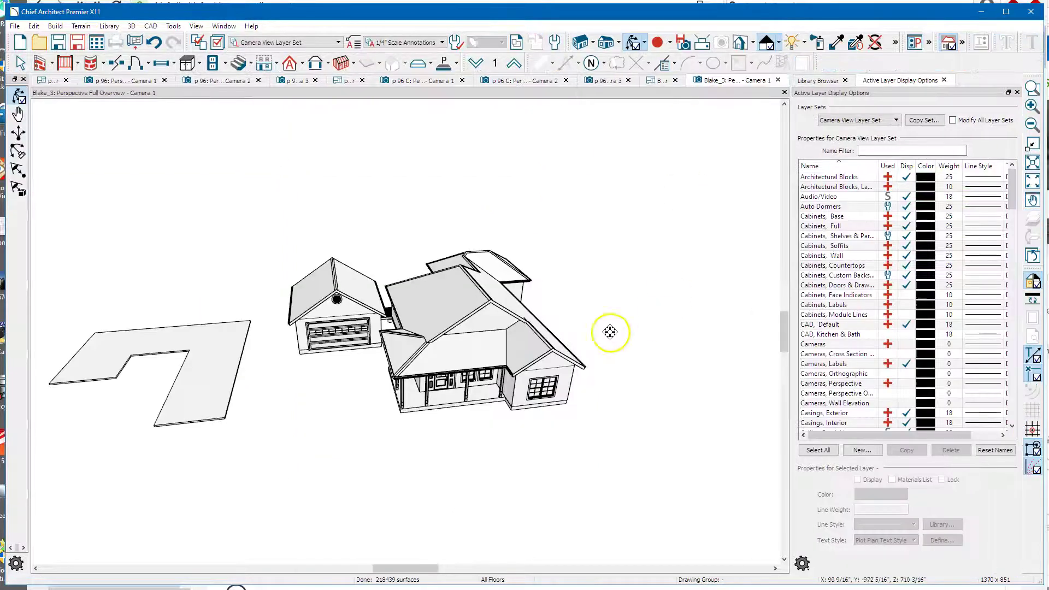
pyautogui.moveTo(185, 356); pyautogui.dragTo(288, 337)
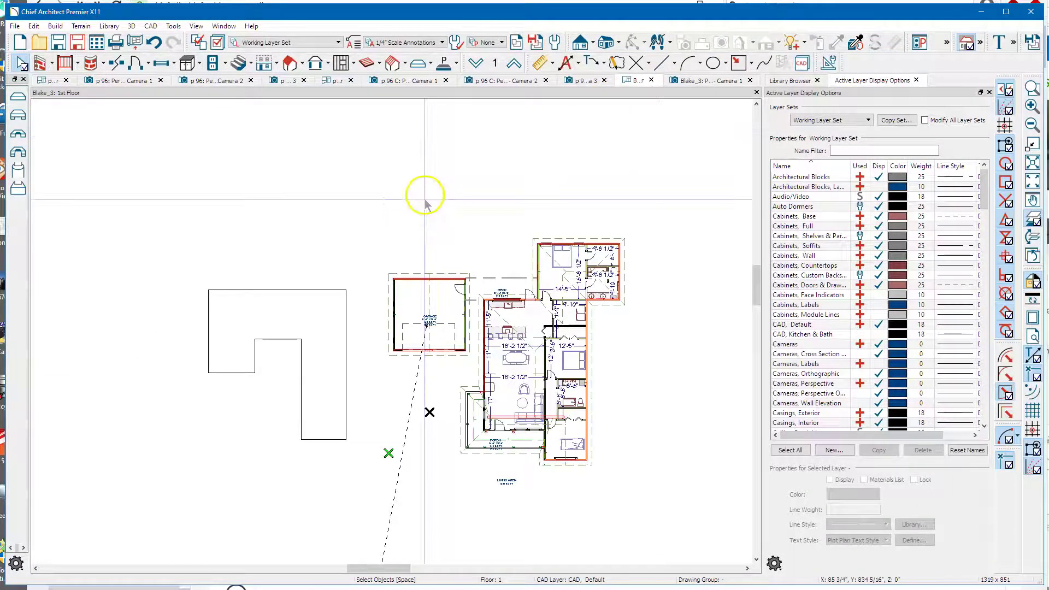
# - Draw a second rectangular slab overlapping the shorter leg of the first slab, and check both in the overview camera
pyautogui.click(417, 68)
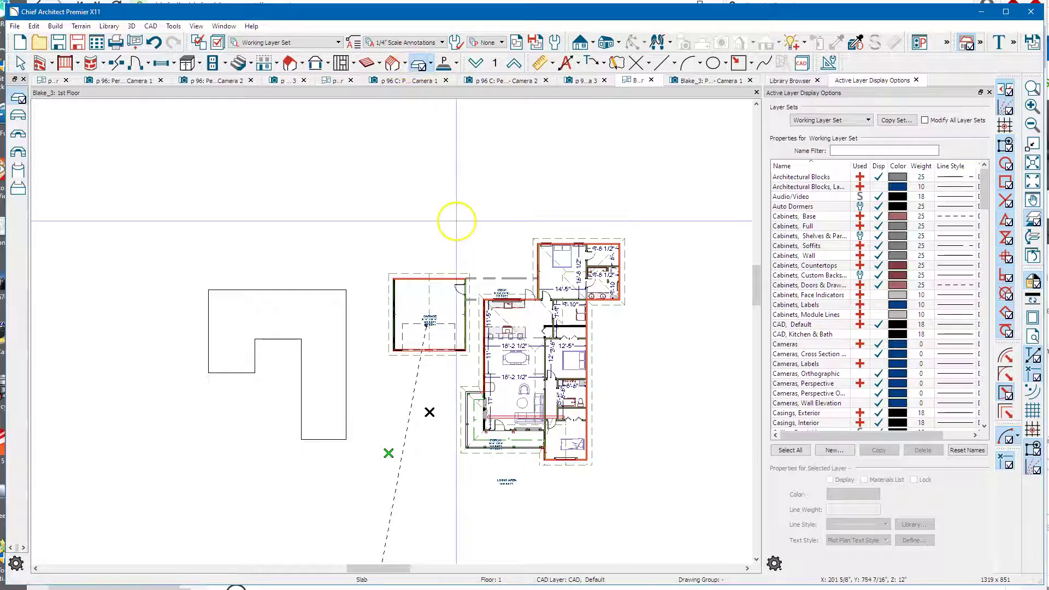
pyautogui.moveTo(162, 337); pyautogui.dragTo(240, 480)
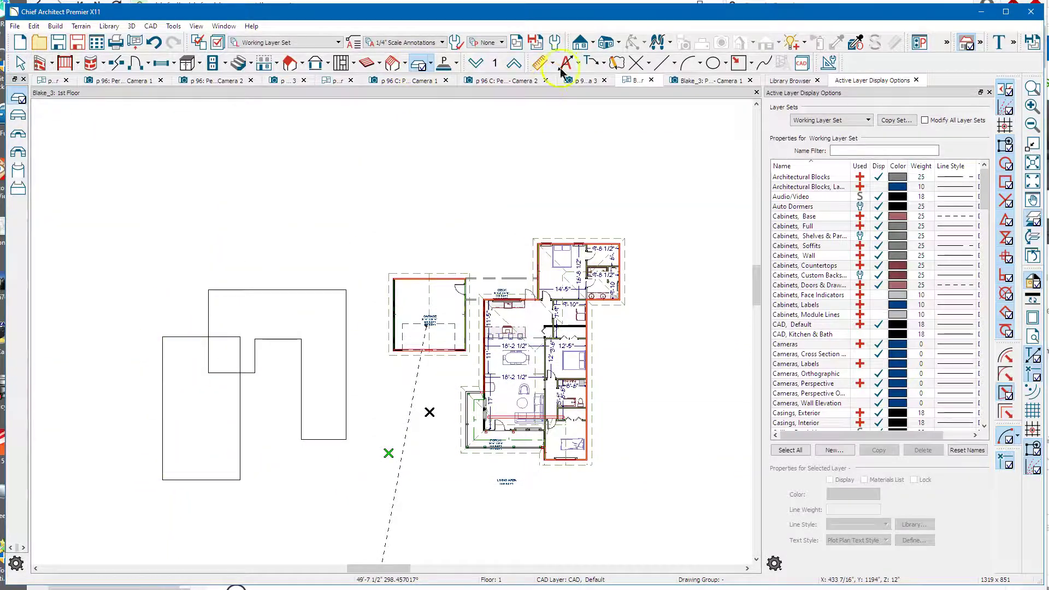
pyautogui.hotkey('ctrl', 'Tab')
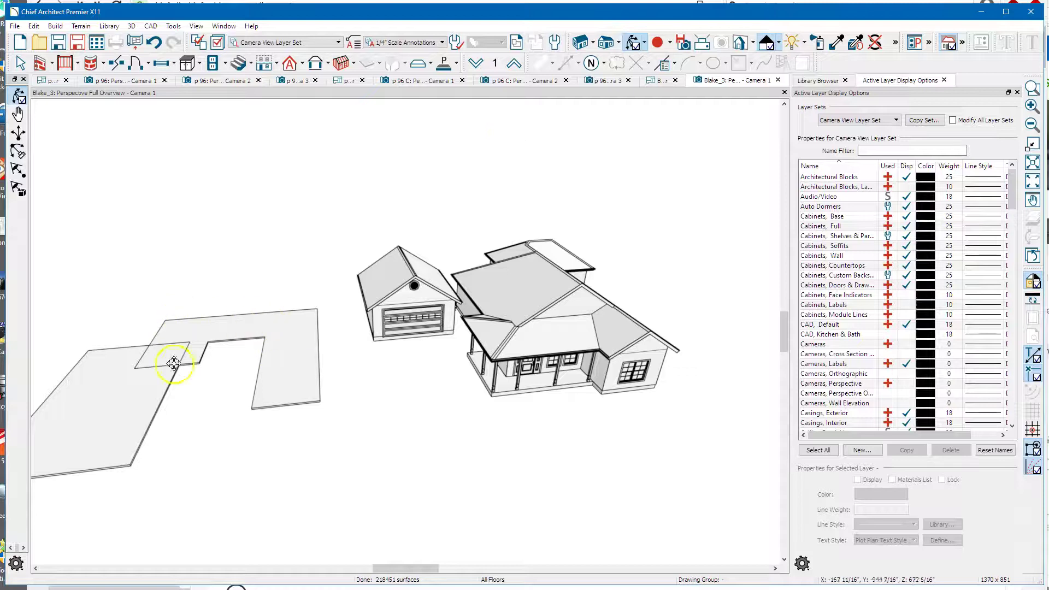
pyautogui.click(661, 79)
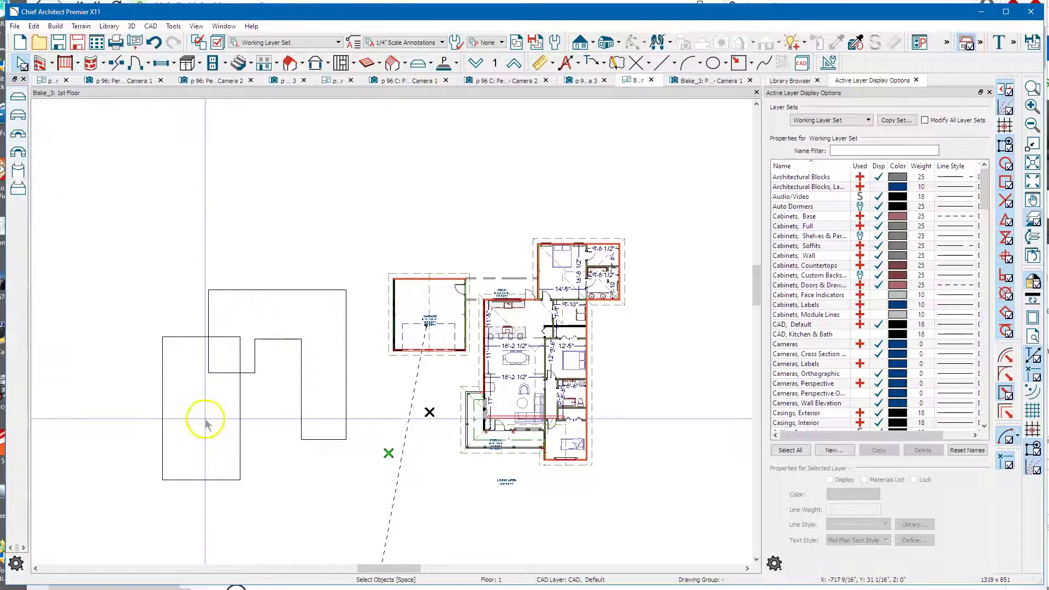
# - Merge the two overlapping slabs into one polyline with a union, deleting the originals
pyautogui.click(257, 410)
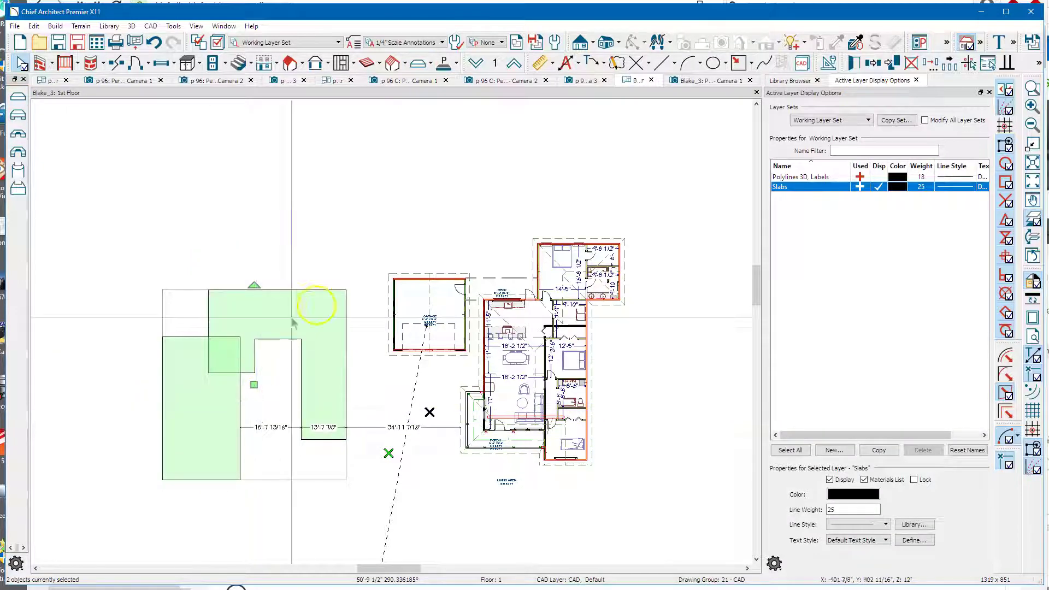
pyautogui.click(1029, 86)
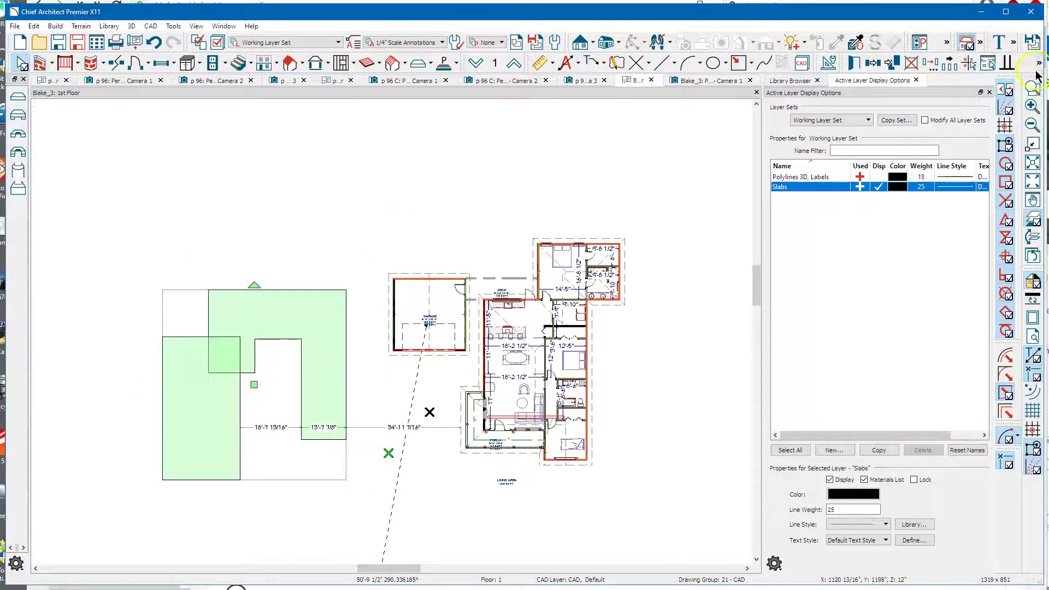
pyautogui.click(1039, 63)
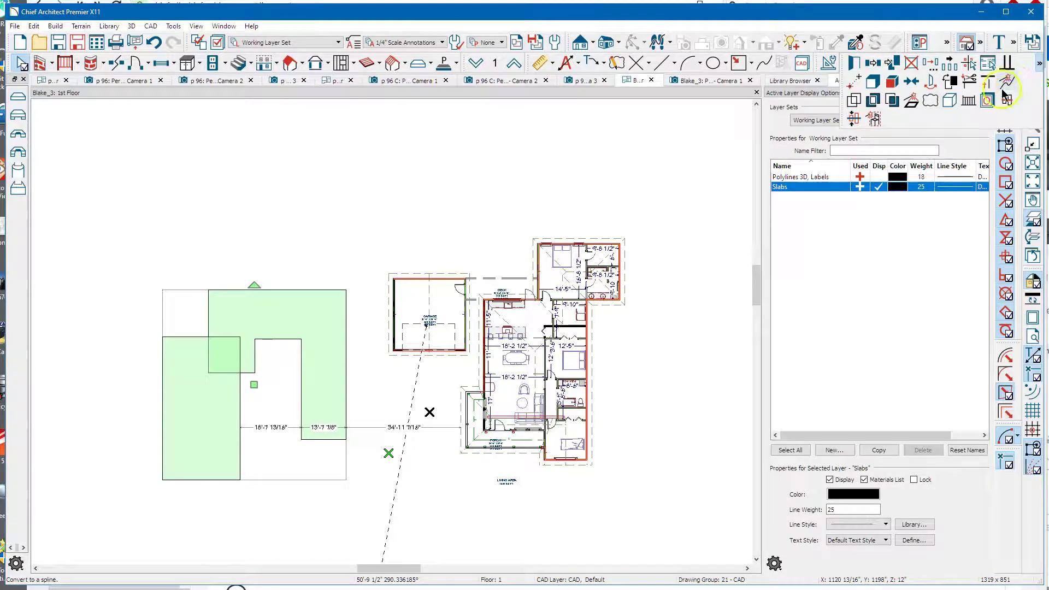
pyautogui.click(855, 100)
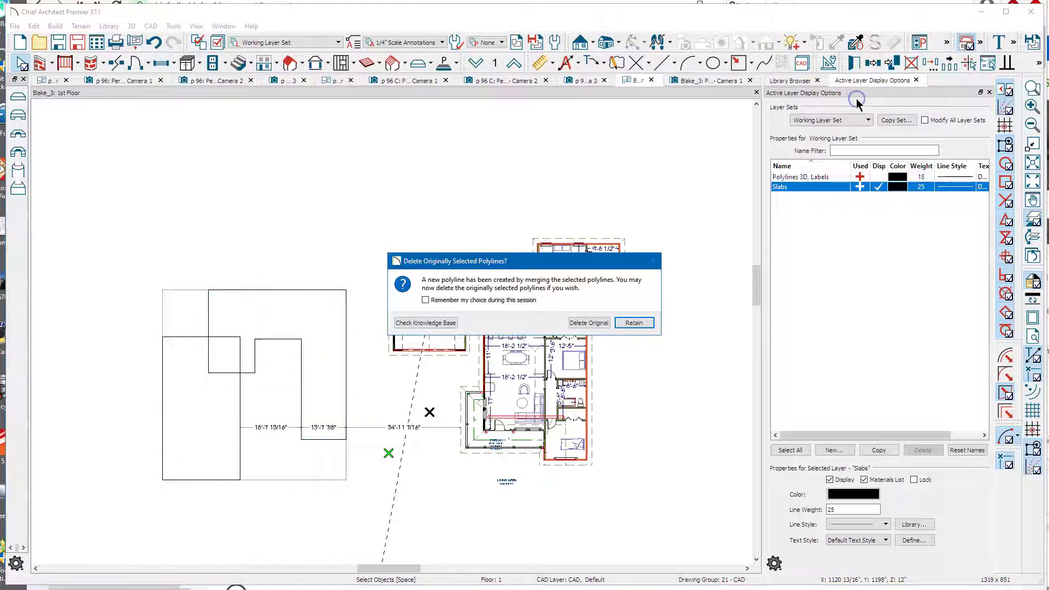
pyautogui.click(588, 322)
pyautogui.click(363, 281)
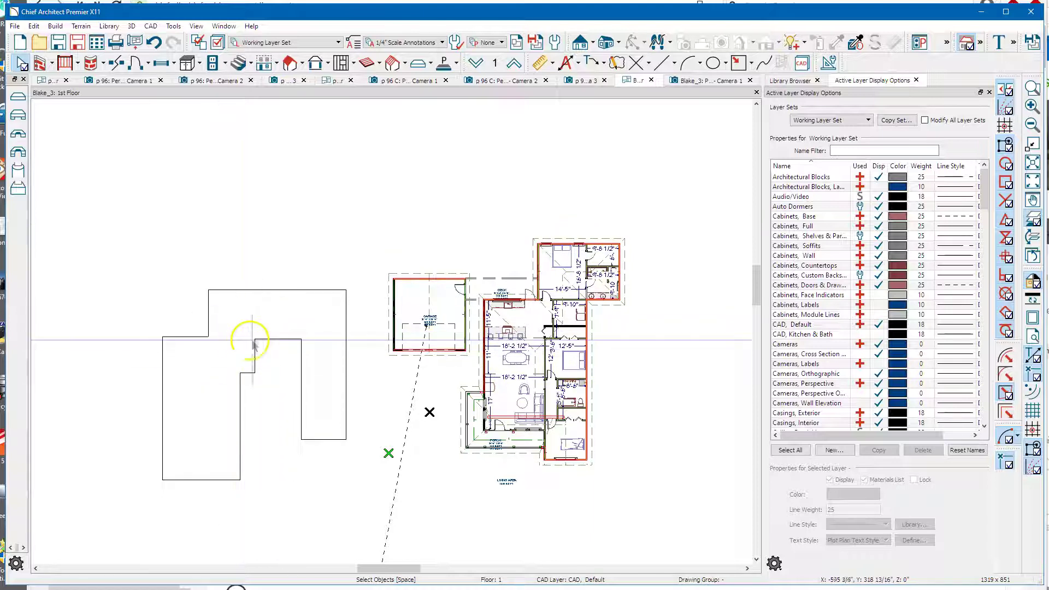
# - Add two breaks along the garage-side eave of the main house roof plane in the overview camera
pyautogui.click(699, 82)
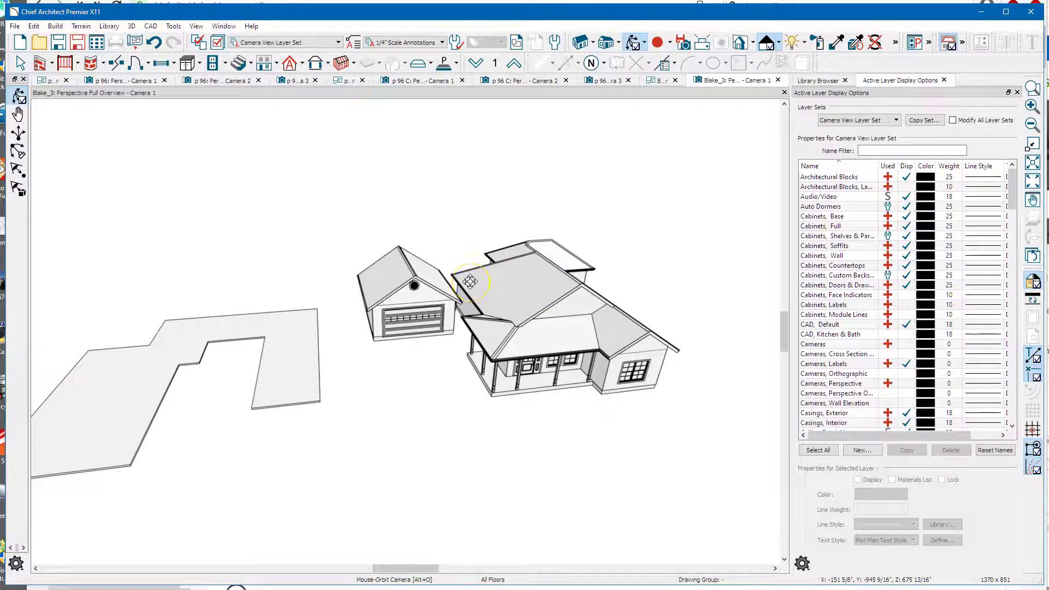
pyautogui.moveTo(519, 274); pyautogui.dragTo(445, 265)
pyautogui.press('space')
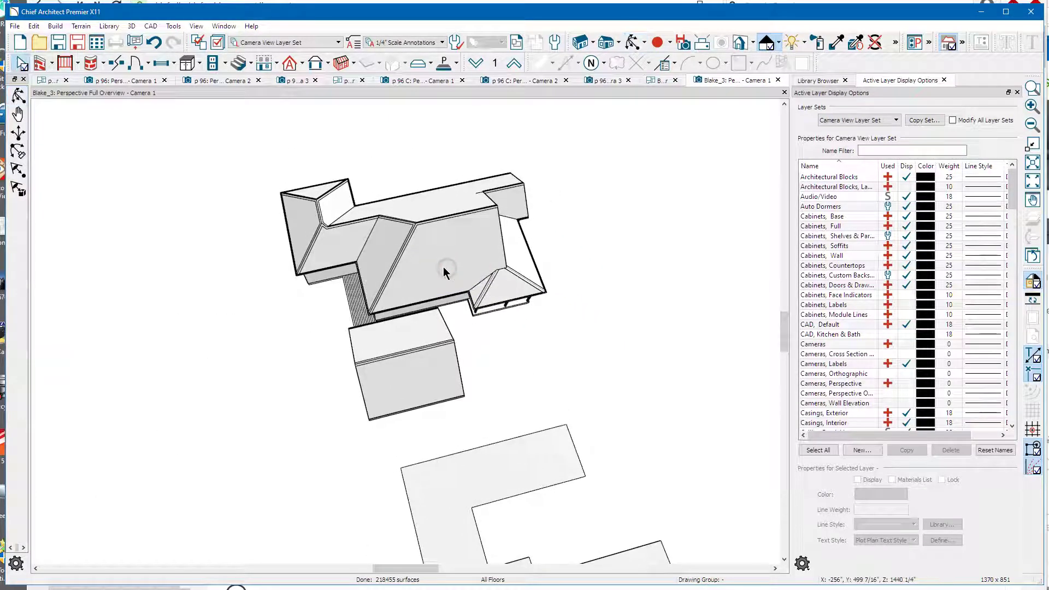
pyautogui.click(439, 266)
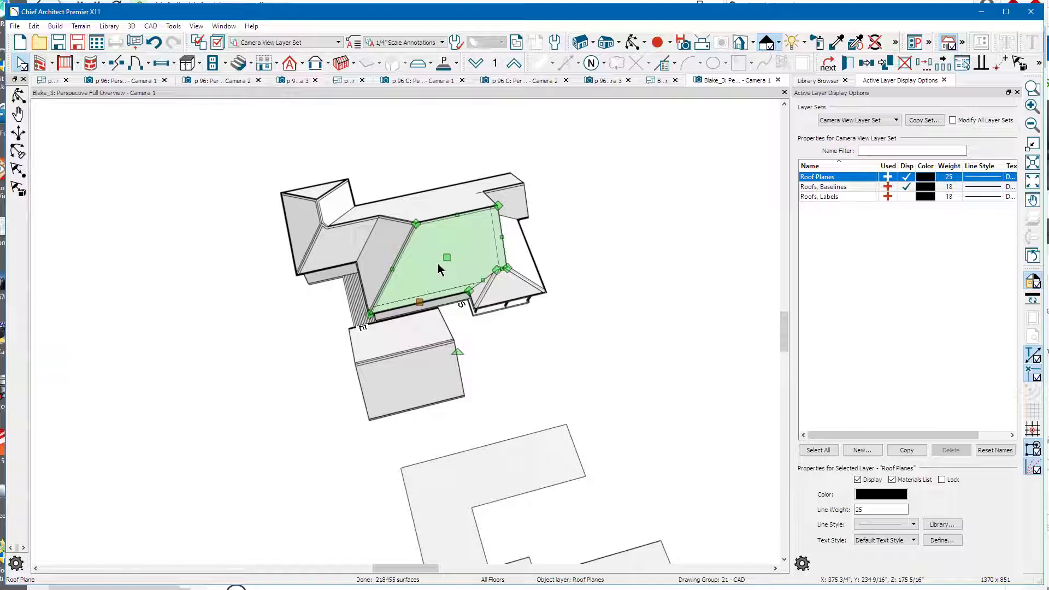
pyautogui.click(428, 295)
pyautogui.click(410, 309)
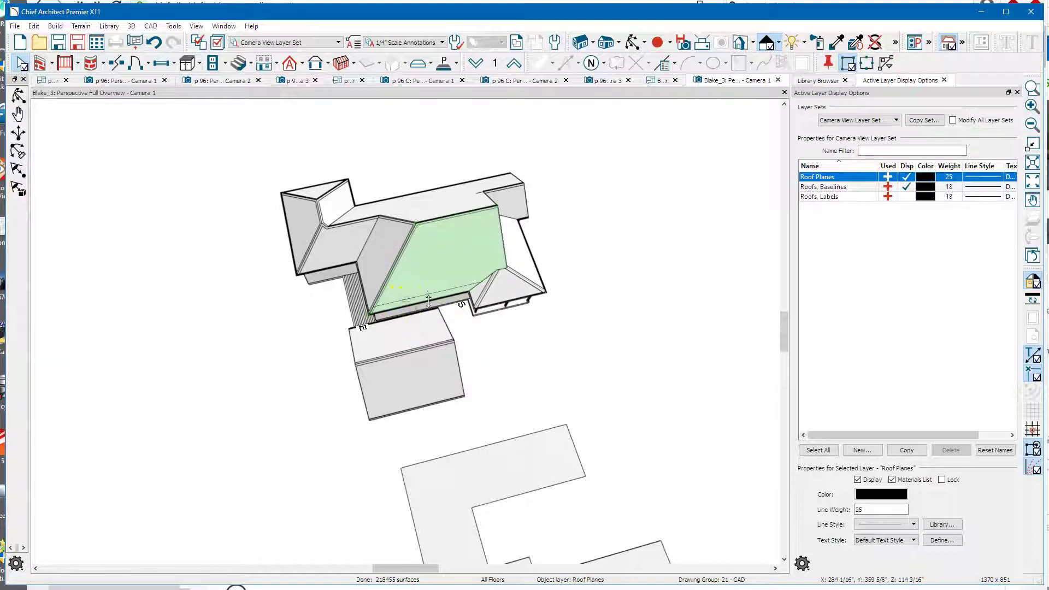
pyautogui.scroll(5, 440, 297)
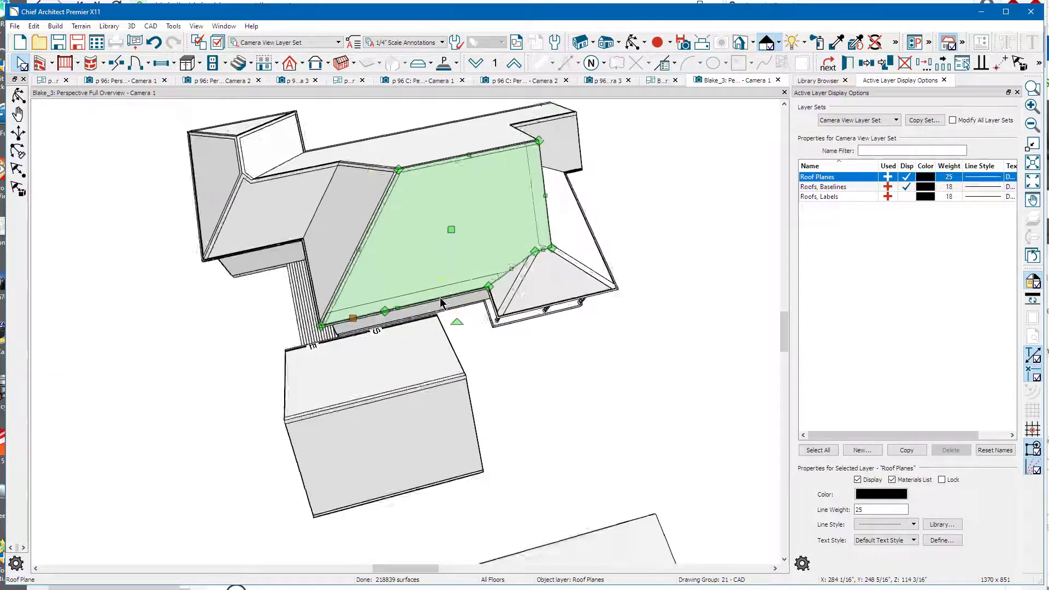
pyautogui.click(439, 299)
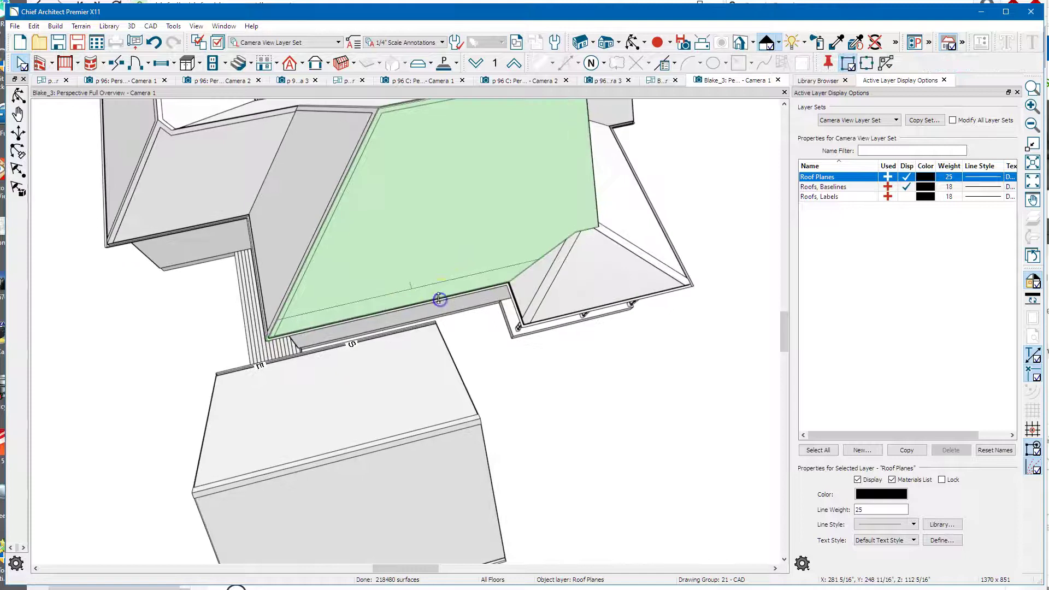
pyautogui.click(412, 322)
# - Move the segment between the eave breaks up the slope to cut a rectangular notch, and shift the notch's side edge outward
pyautogui.moveTo(403, 300); pyautogui.dragTo(377, 219)
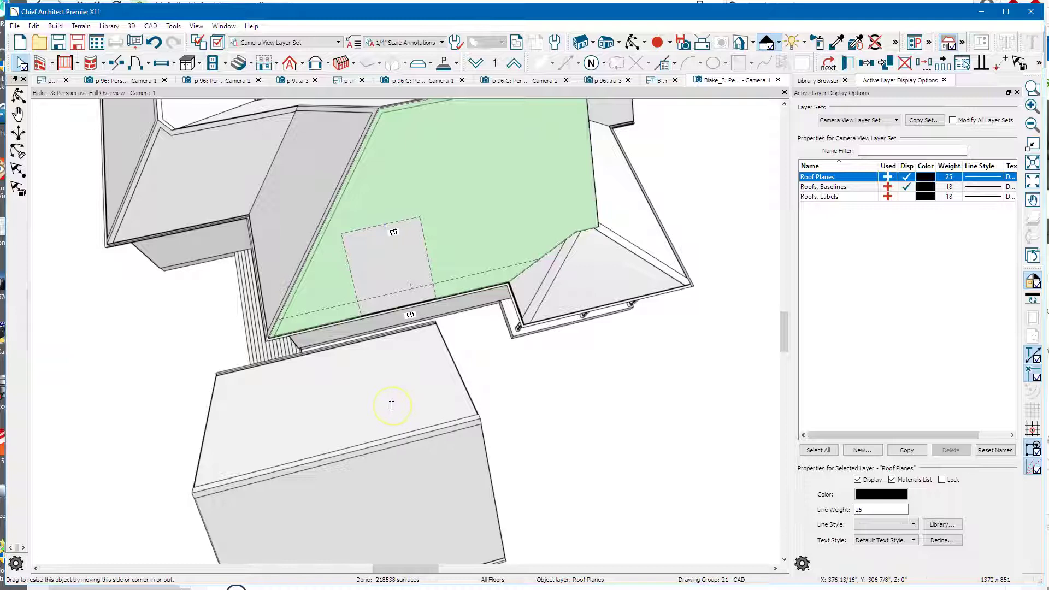
pyautogui.moveTo(424, 253); pyautogui.dragTo(461, 249)
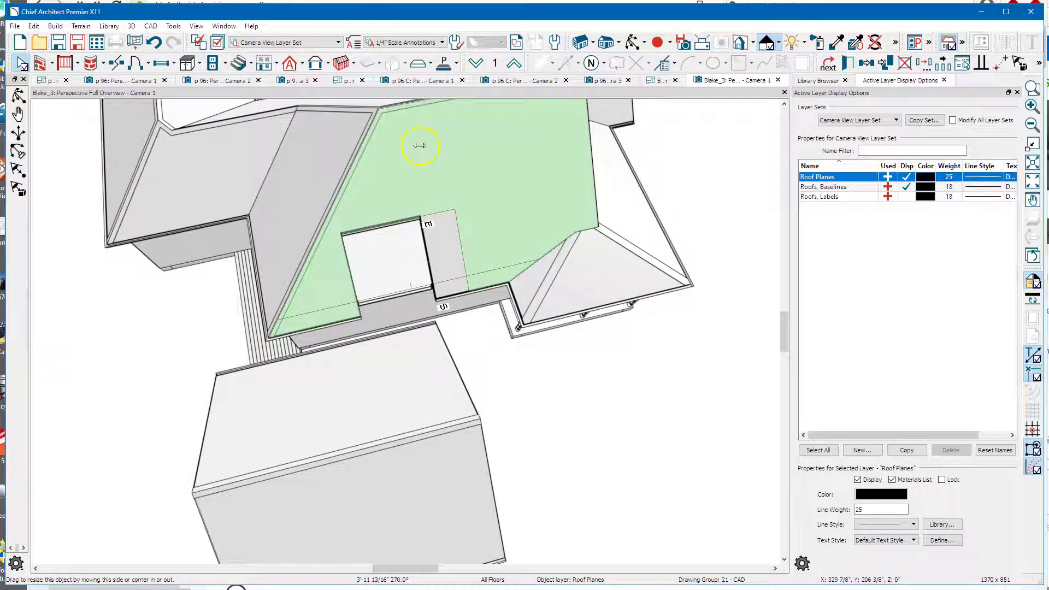
pyautogui.moveTo(419, 146); pyautogui.dragTo(420, 146)
pyautogui.press('Escape')
# - Place a skylight on the main house roof plane, up the slope and to one side of the rectangular notch
pyautogui.moveTo(556, 222); pyautogui.dragTo(526, 164)
pyautogui.scroll(3, 386, 211)
pyautogui.moveTo(386, 211); pyautogui.dragTo(452, 218)
pyautogui.click(552, 268)
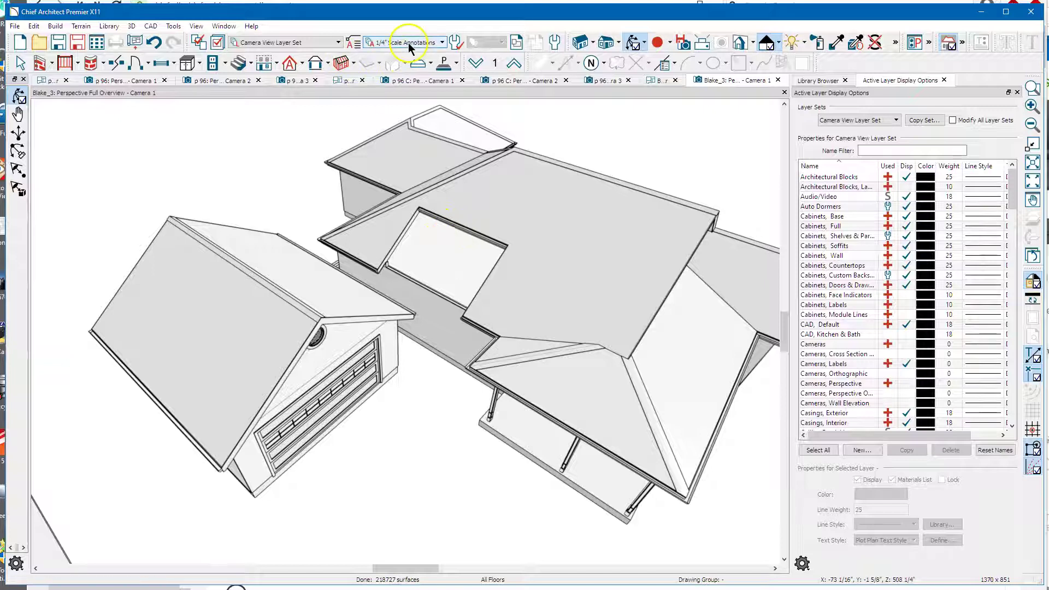
pyautogui.click(304, 65)
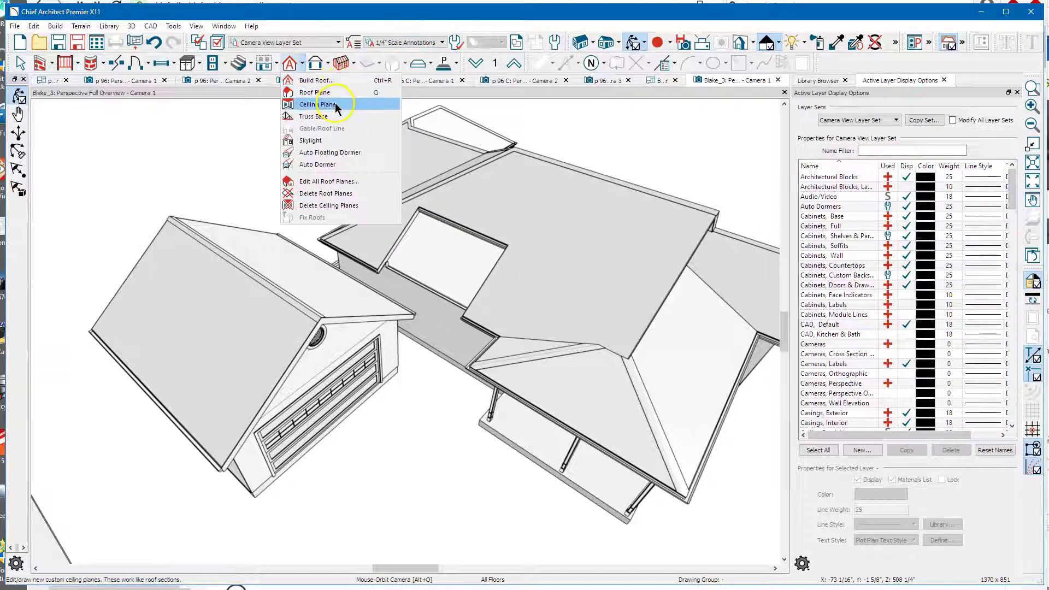
pyautogui.click(328, 141)
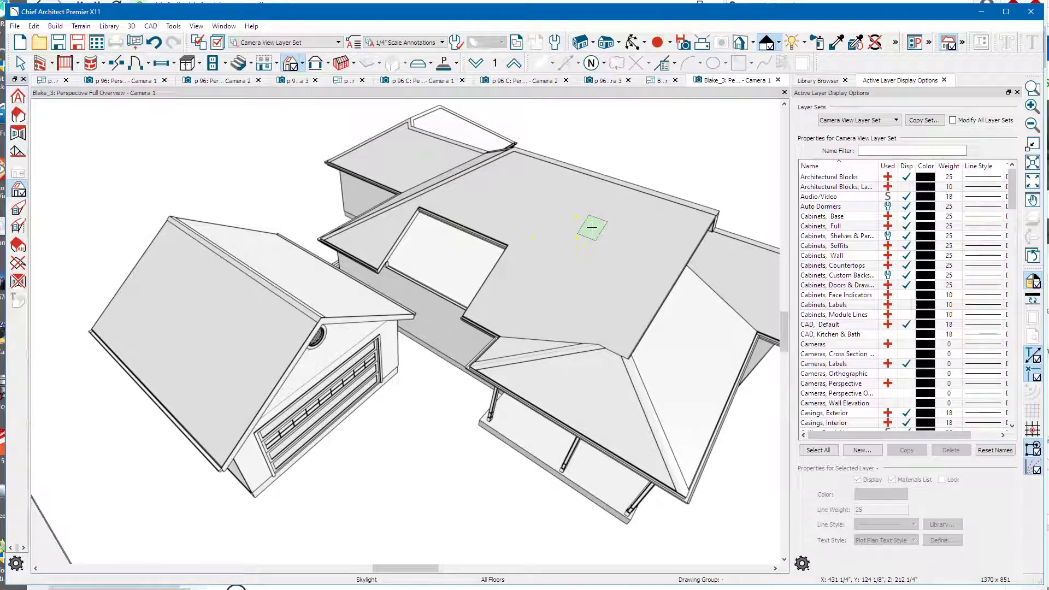
pyautogui.click(591, 228)
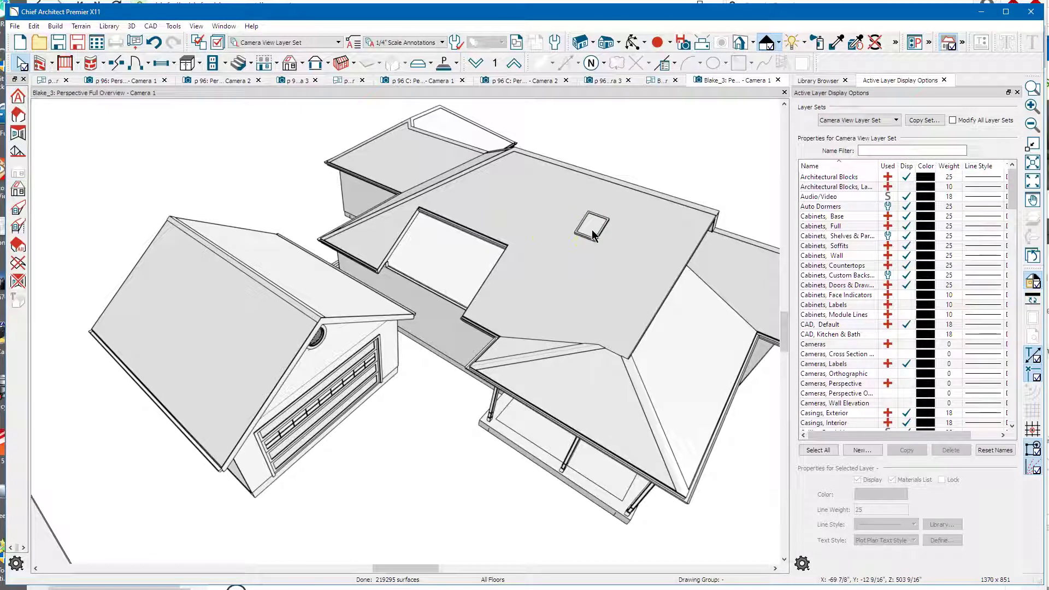
# - Turn the new skylight into a plain roof hole by disabling its Skylight option
pyautogui.doubleClick(592, 229)
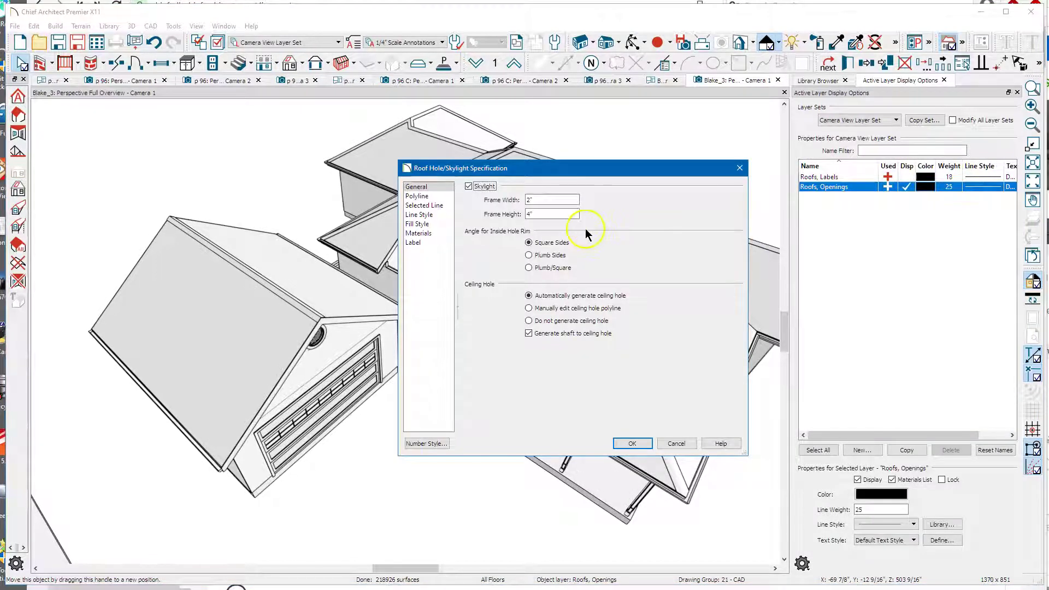
pyautogui.click(486, 187)
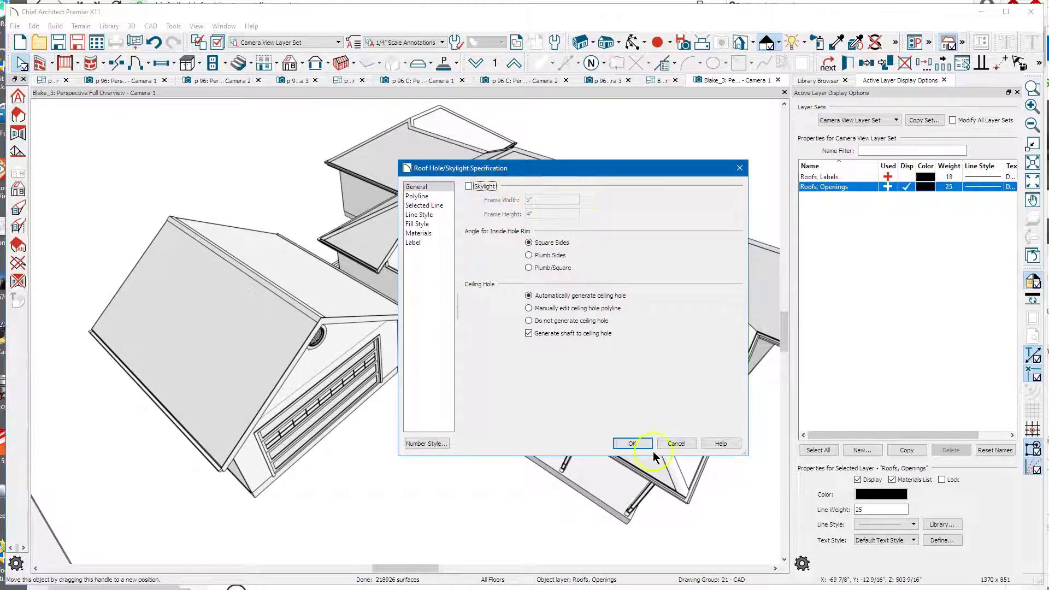
pyautogui.click(632, 444)
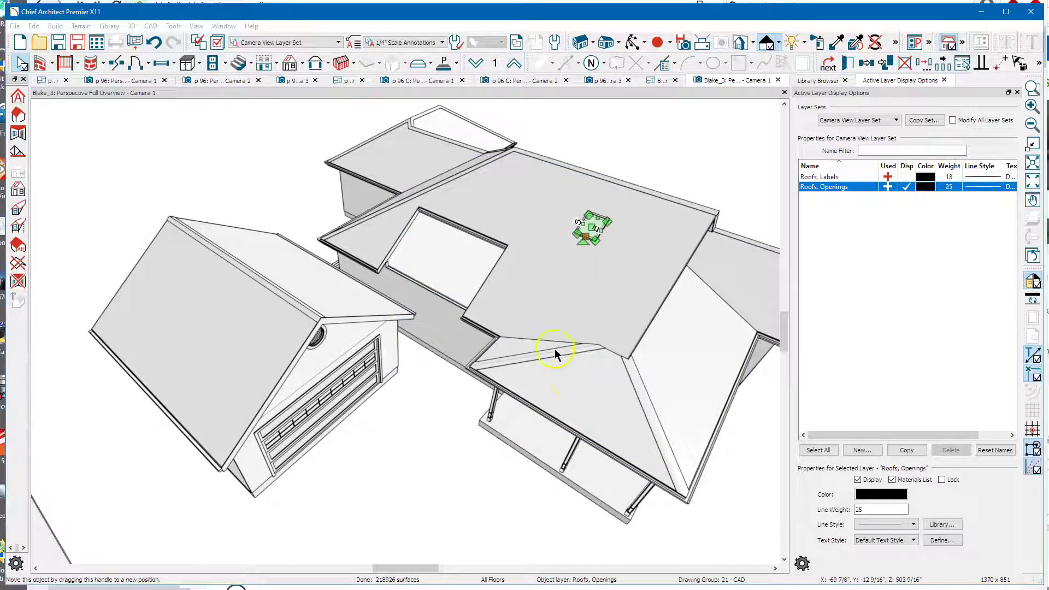
# - Enlarge the roof hole down the slope and along the roof plane, and look through it into the room below
pyautogui.scroll(2, 578, 205)
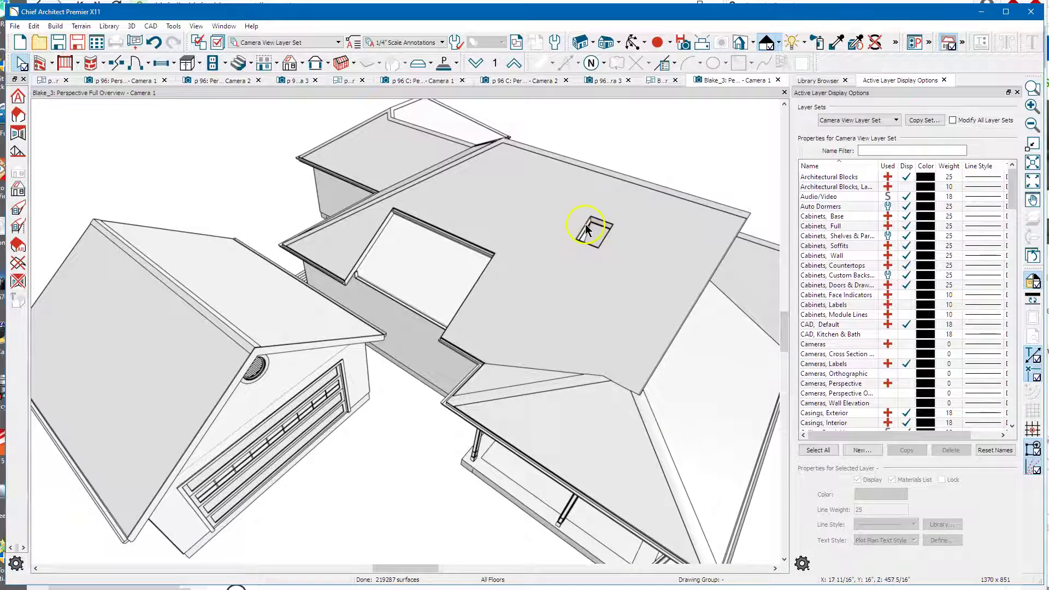
pyautogui.click(585, 224)
pyautogui.press('Tab')
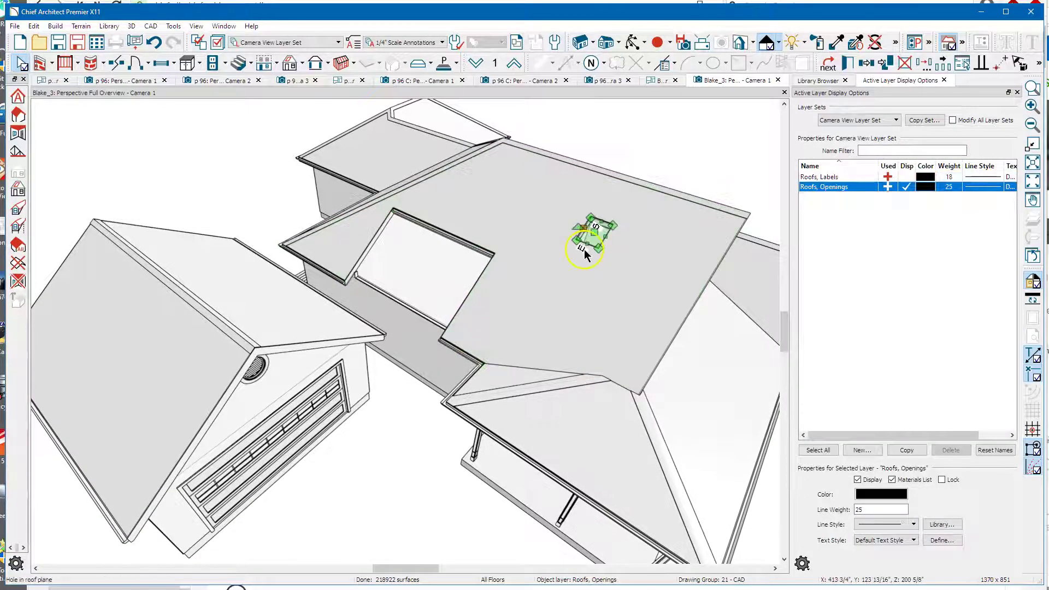
pyautogui.moveTo(585, 255); pyautogui.dragTo(628, 288)
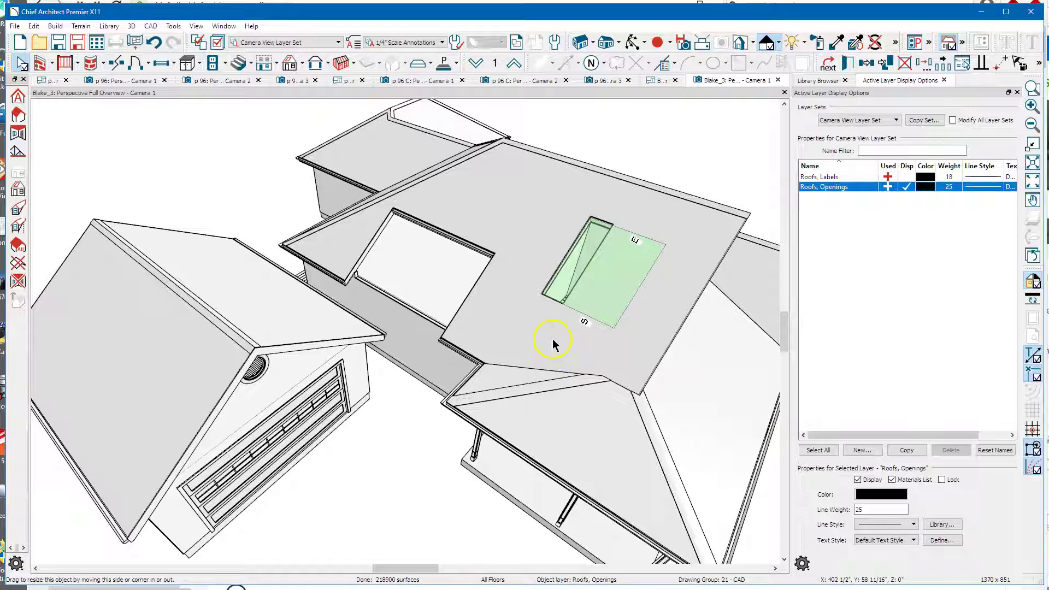
pyautogui.press('Escape')
pyautogui.click(632, 42)
pyautogui.moveTo(616, 274); pyautogui.dragTo(654, 247)
pyautogui.moveTo(504, 206); pyautogui.dragTo(457, 300)
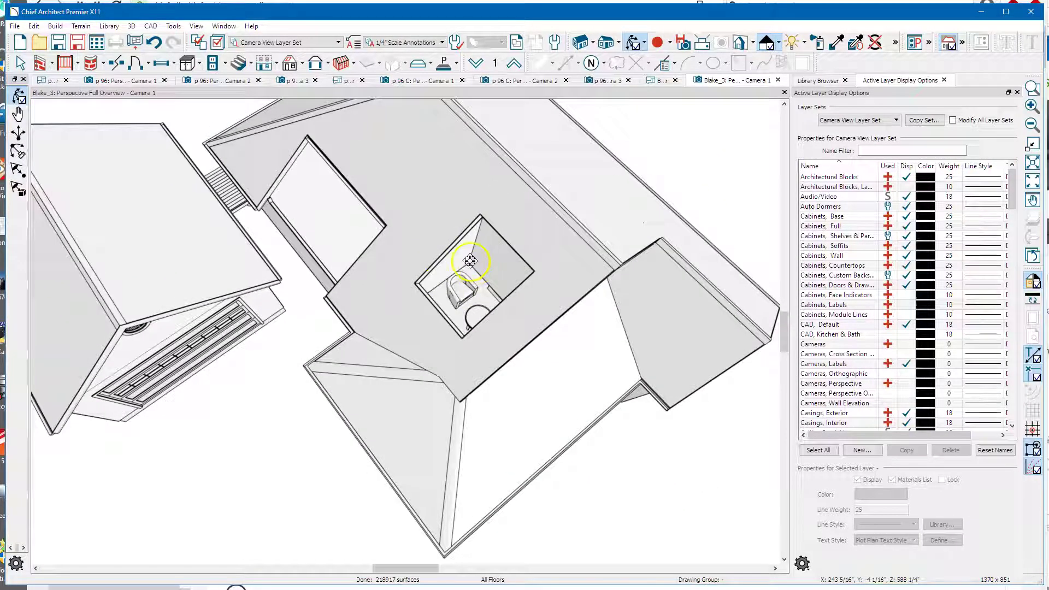